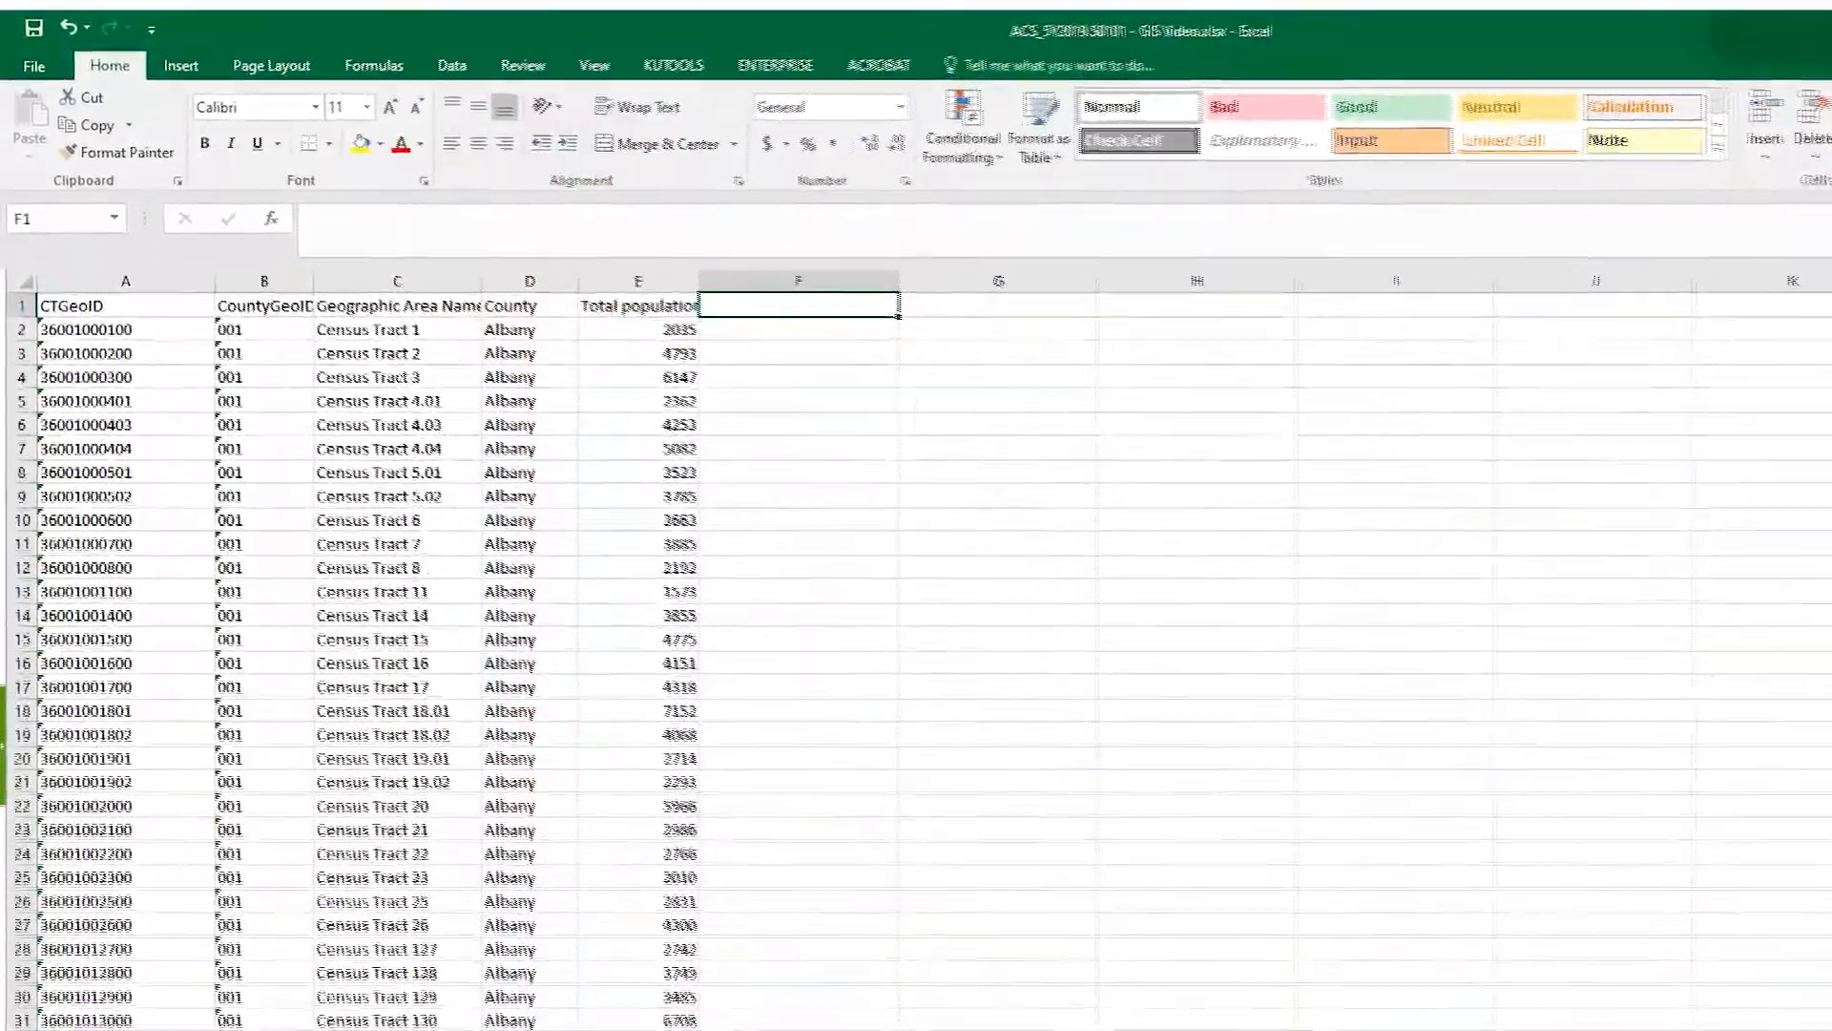
- Add the header County Population in F1 and enter =SUMIF(D:D,D2,E:E) in F2
{"action": "type", "text": "County Population"}
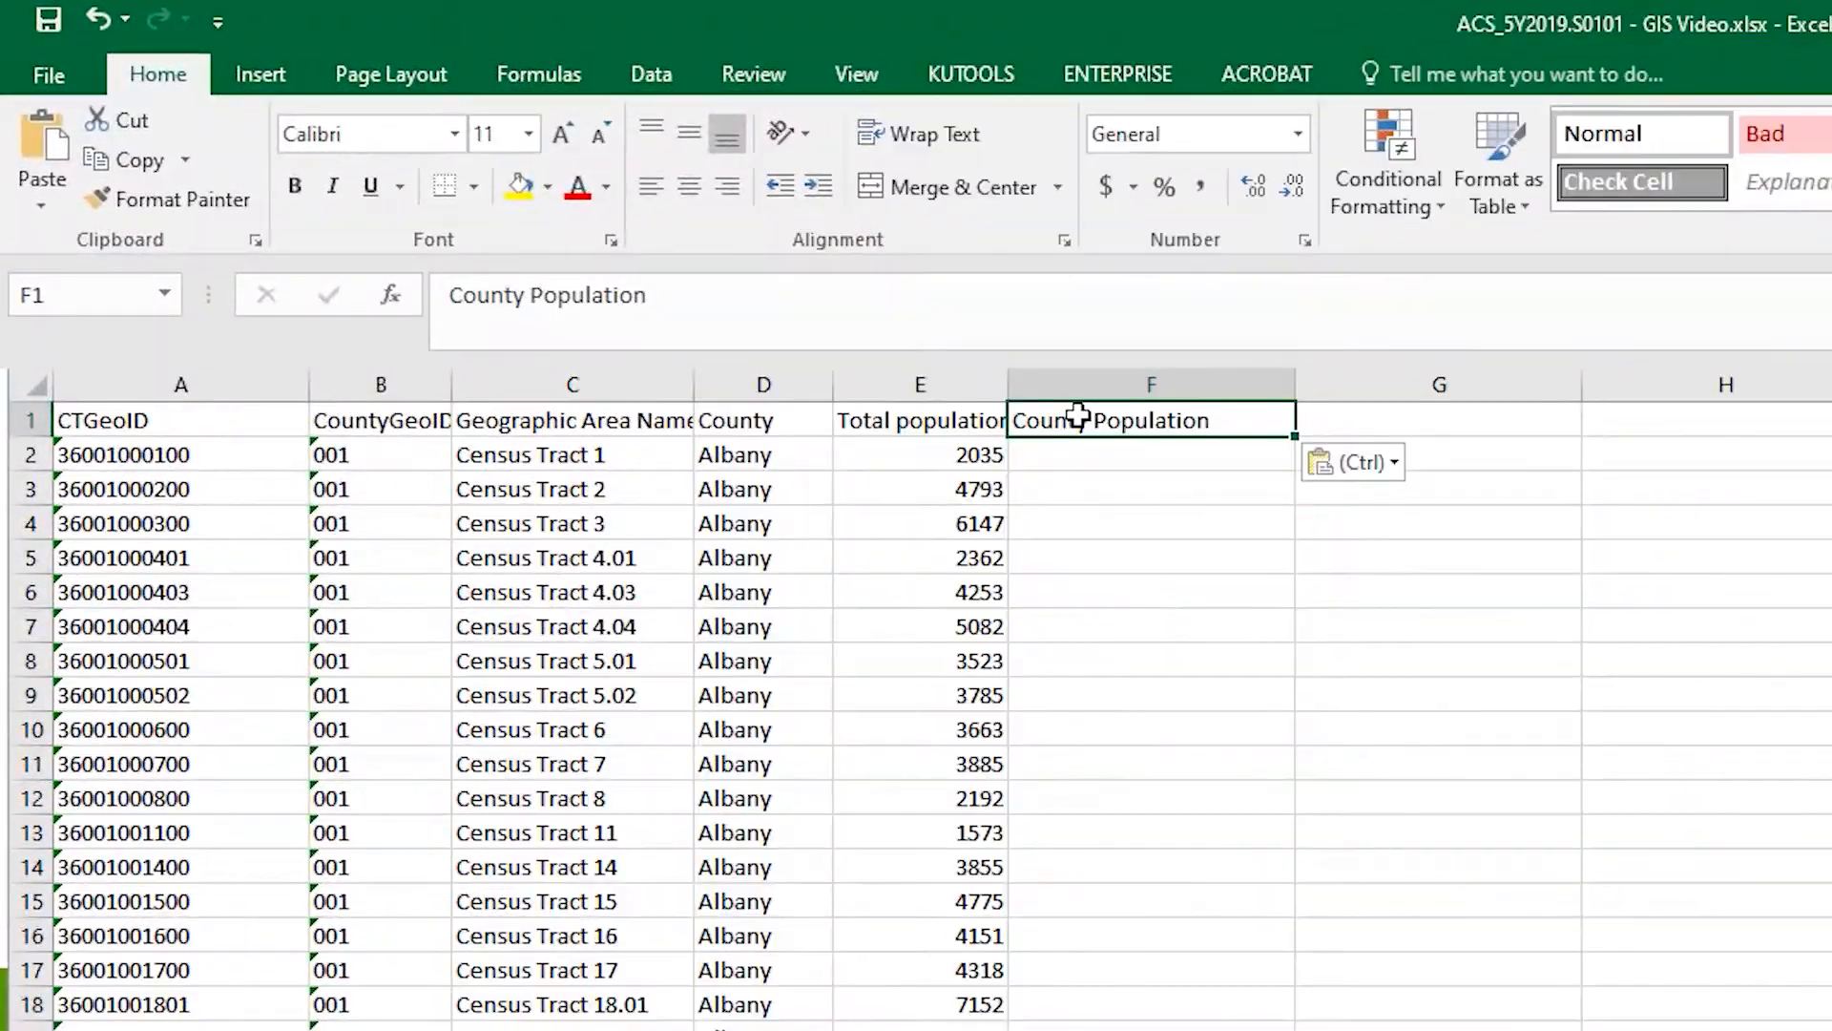
{"action": "key", "text": "Return"}
{"action": "type", "text": "=sumif("}
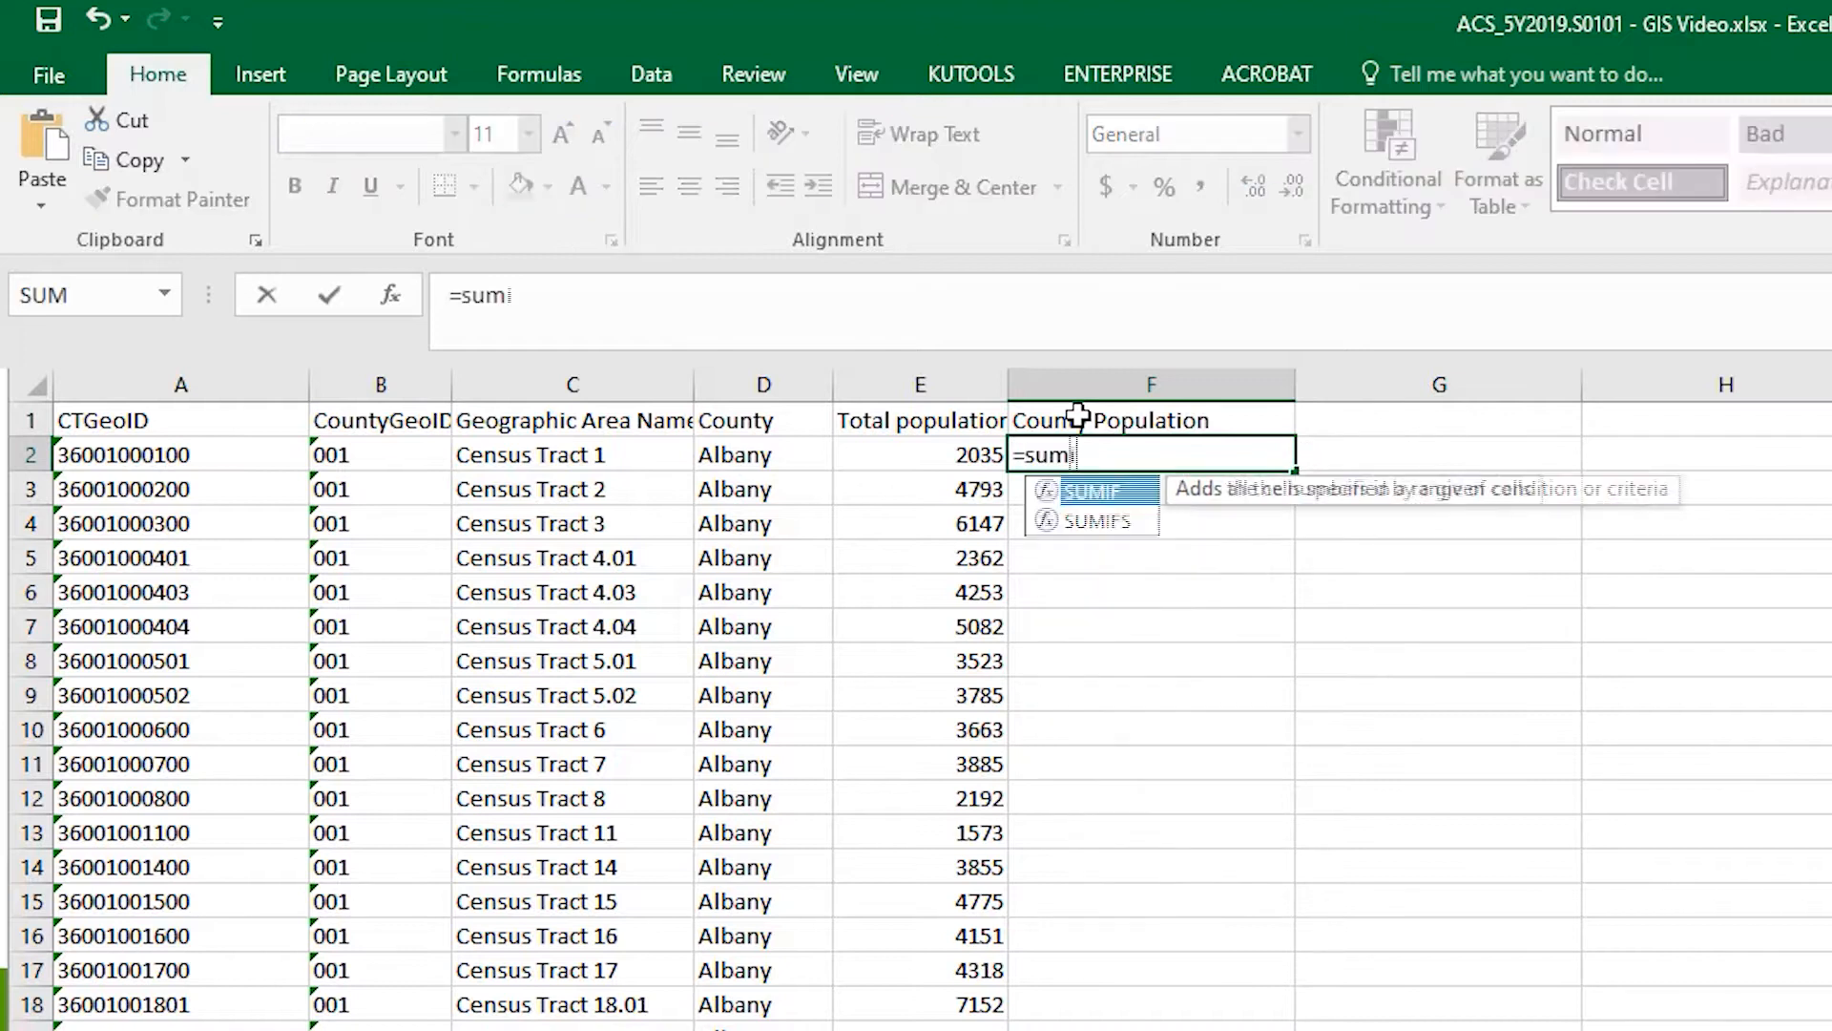
{"action": "left_click", "coordinate": [753, 386]}
{"action": "type", "text": ","}
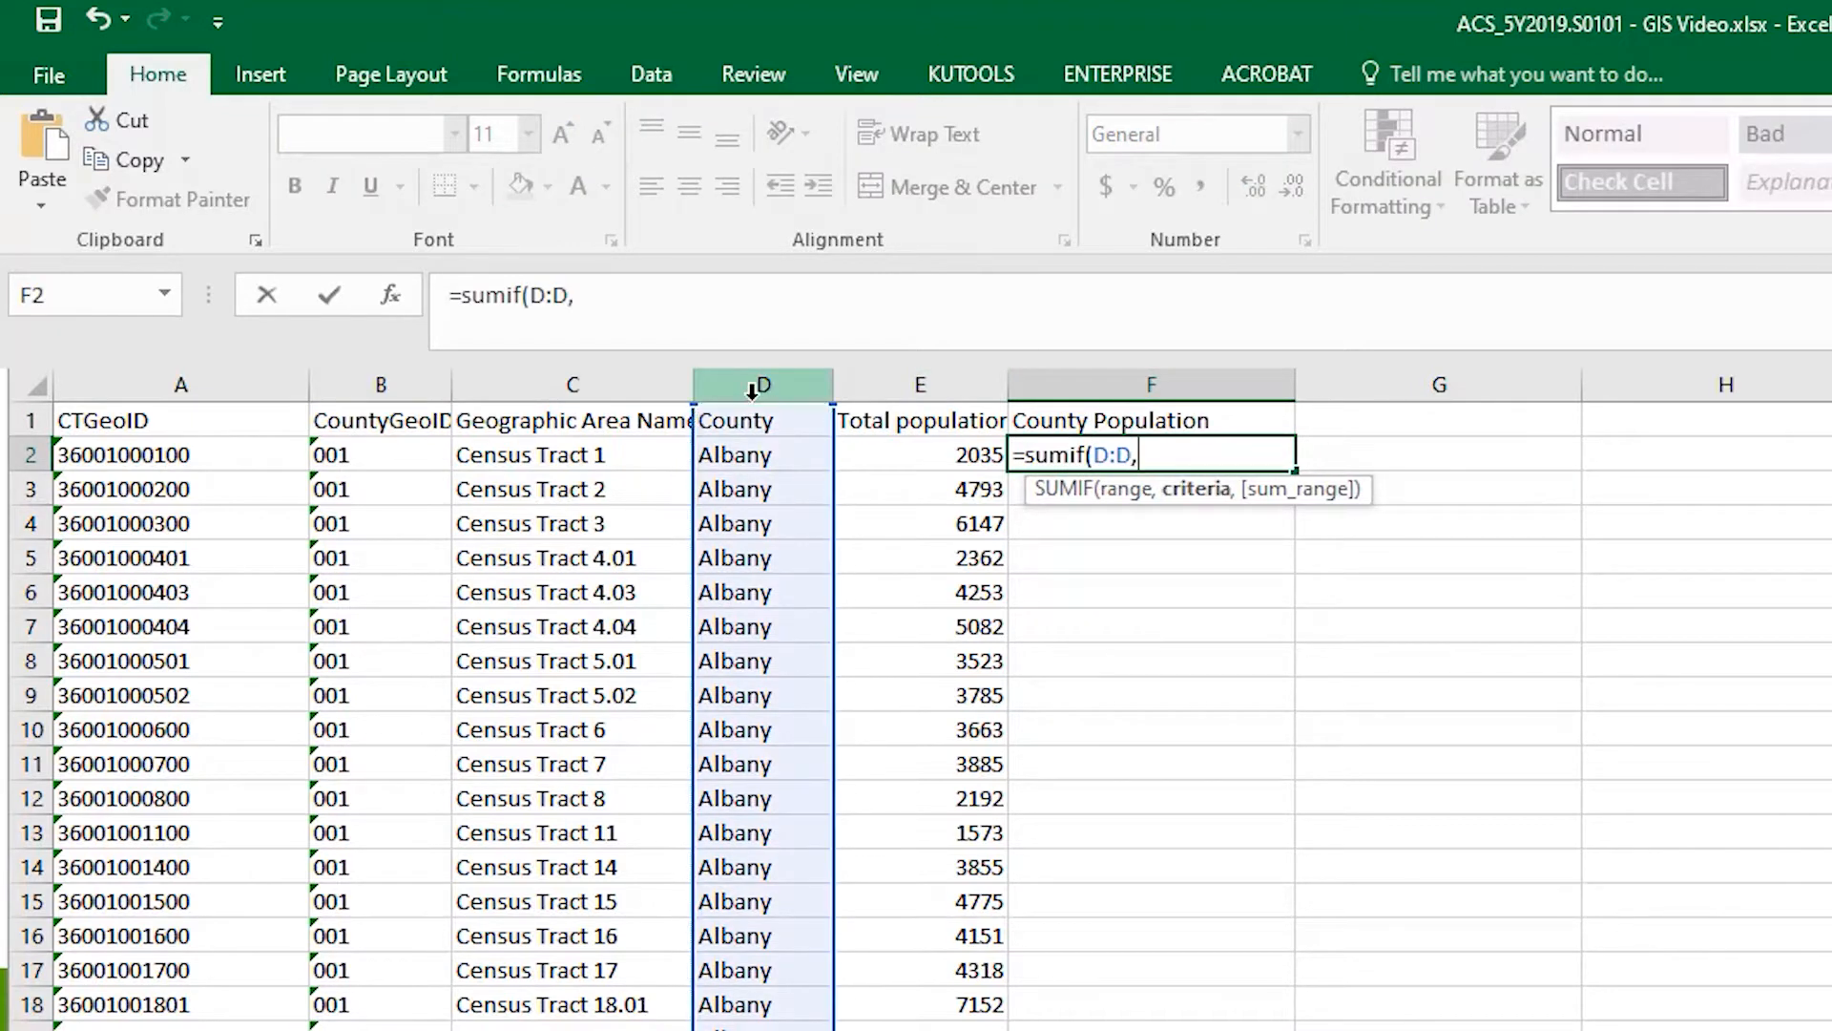
{"action": "left_click", "coordinate": [781, 455]}
{"action": "type", "text": ","}
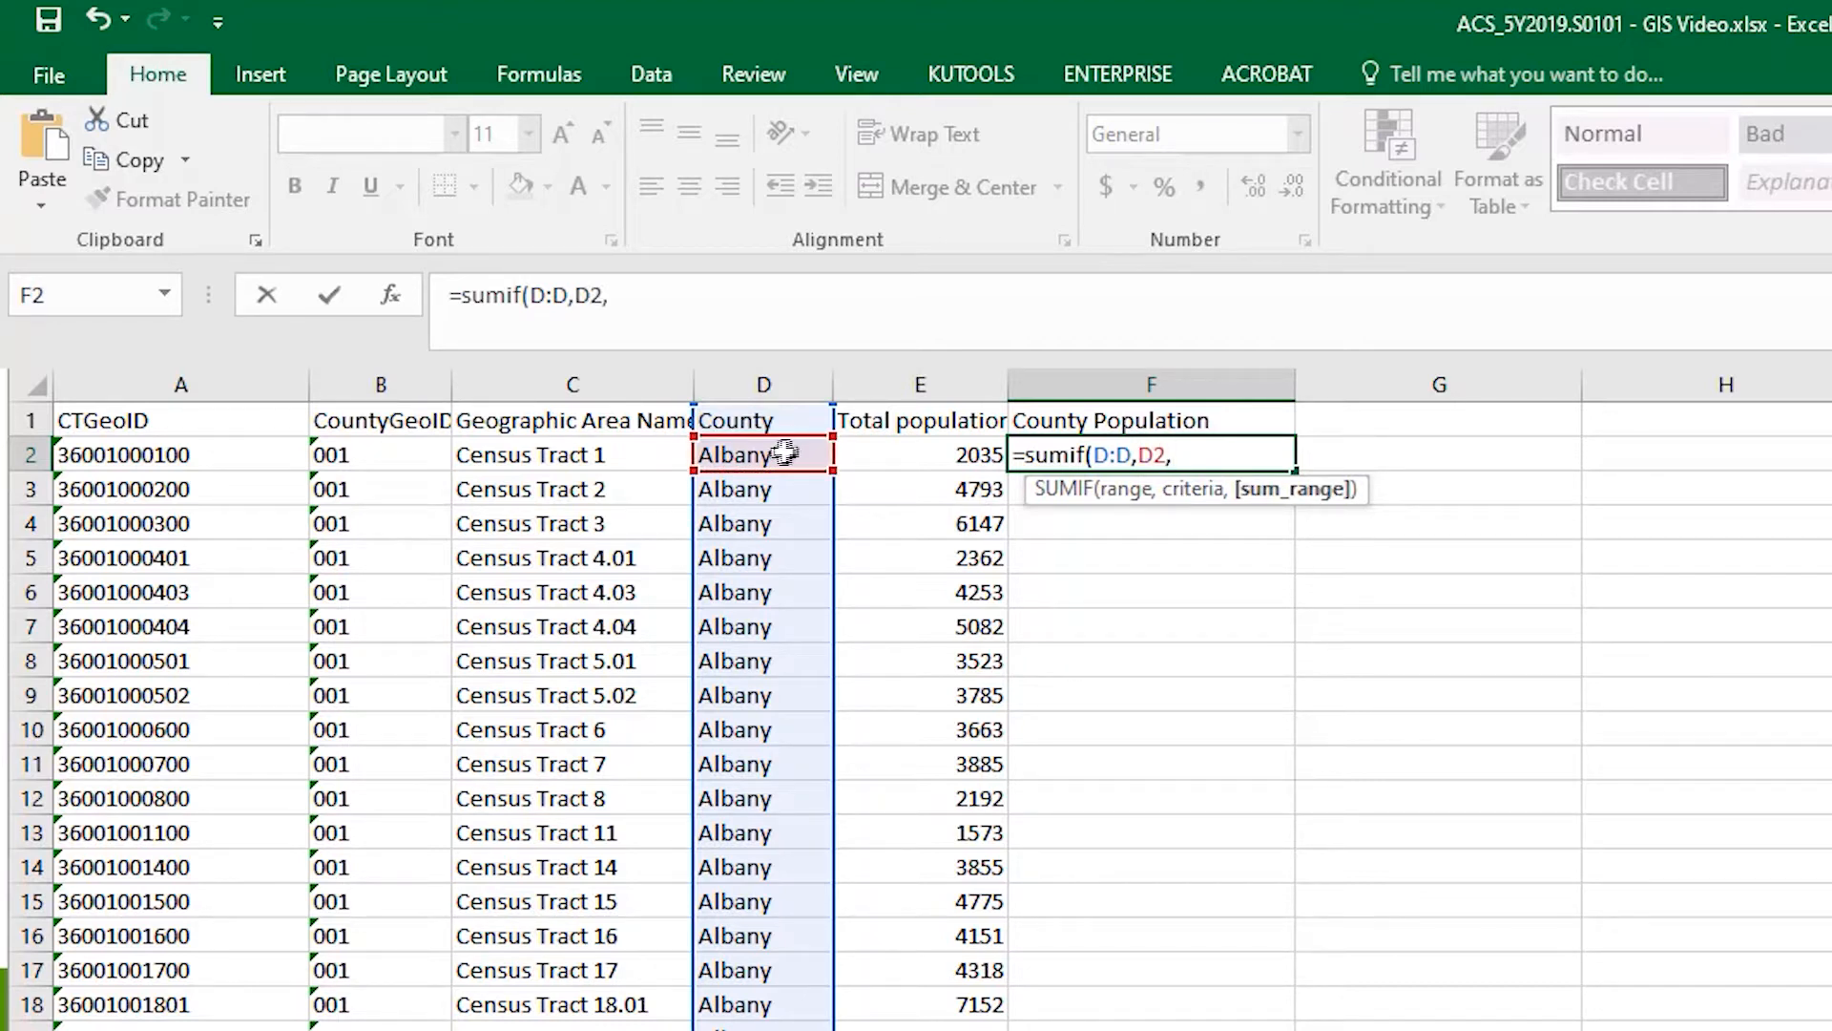
{"action": "left_click", "coordinate": [920, 379]}
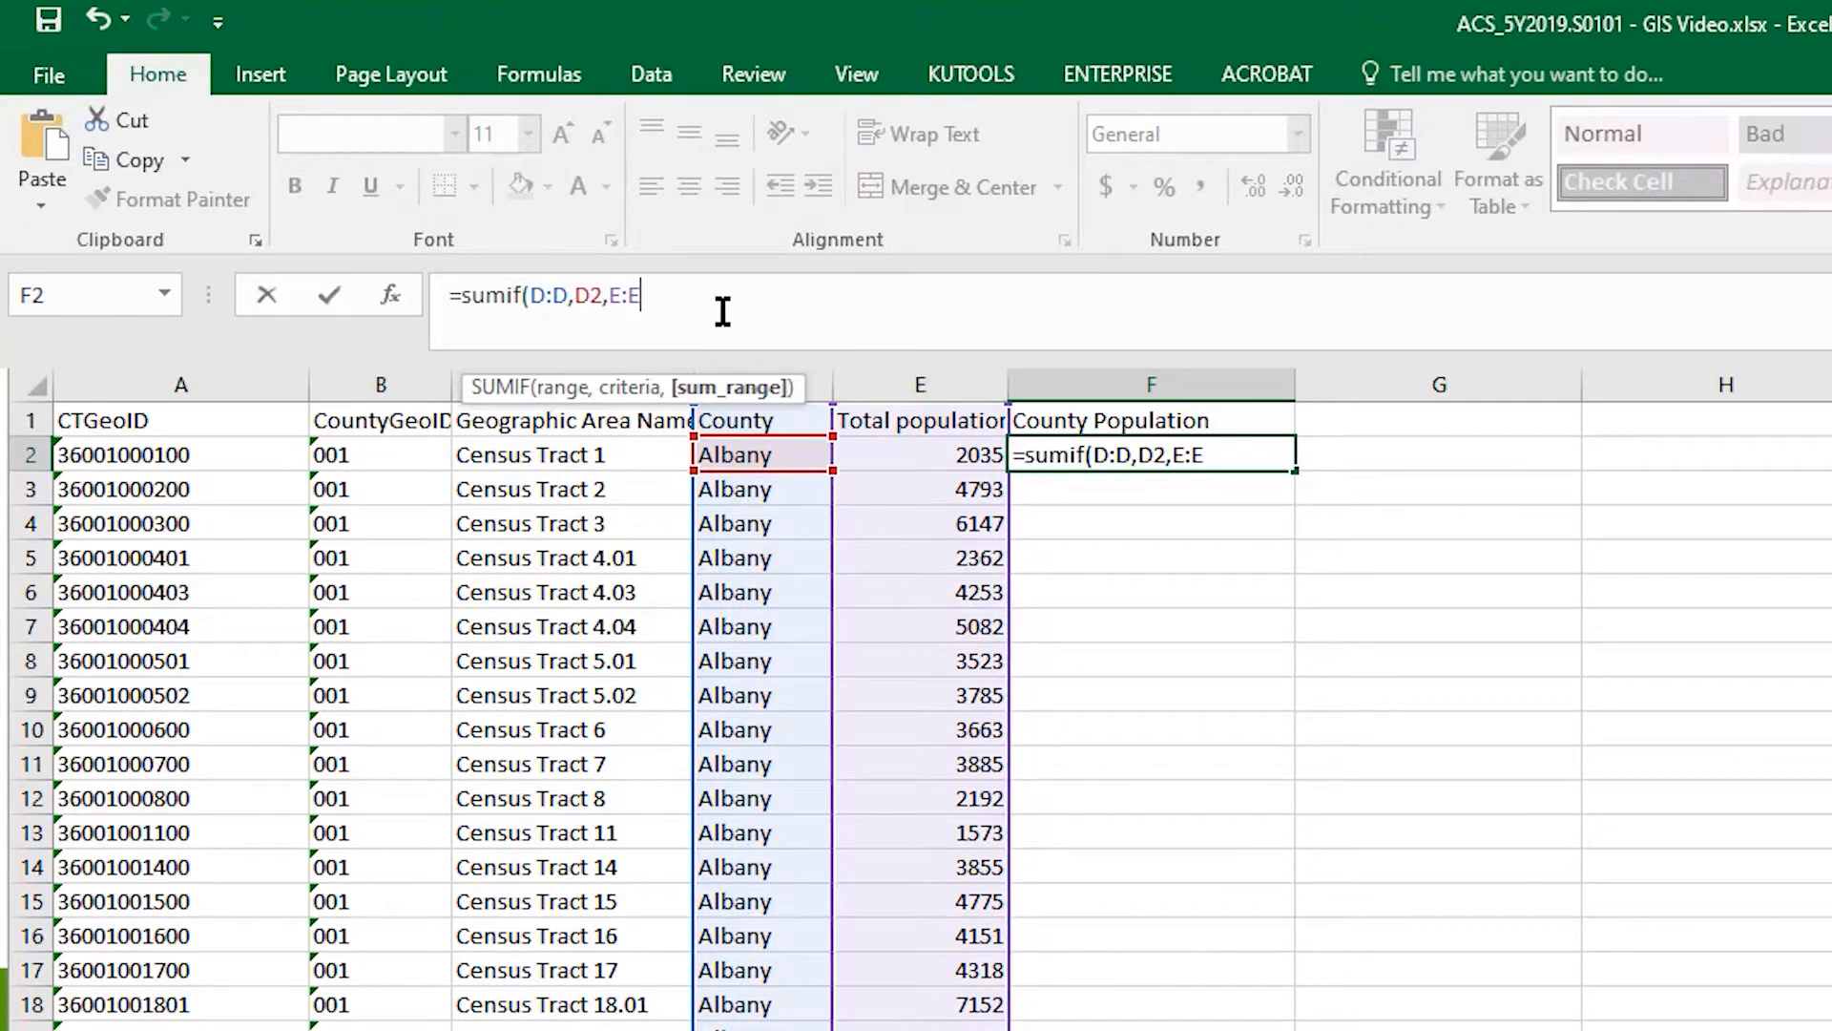
{"action": "type", "text": ")"}
{"action": "key", "text": "Return"}
- Fill the county population formula from F2 down to the last row of data in column F
{"action": "left_click", "coordinate": [1258, 452]}
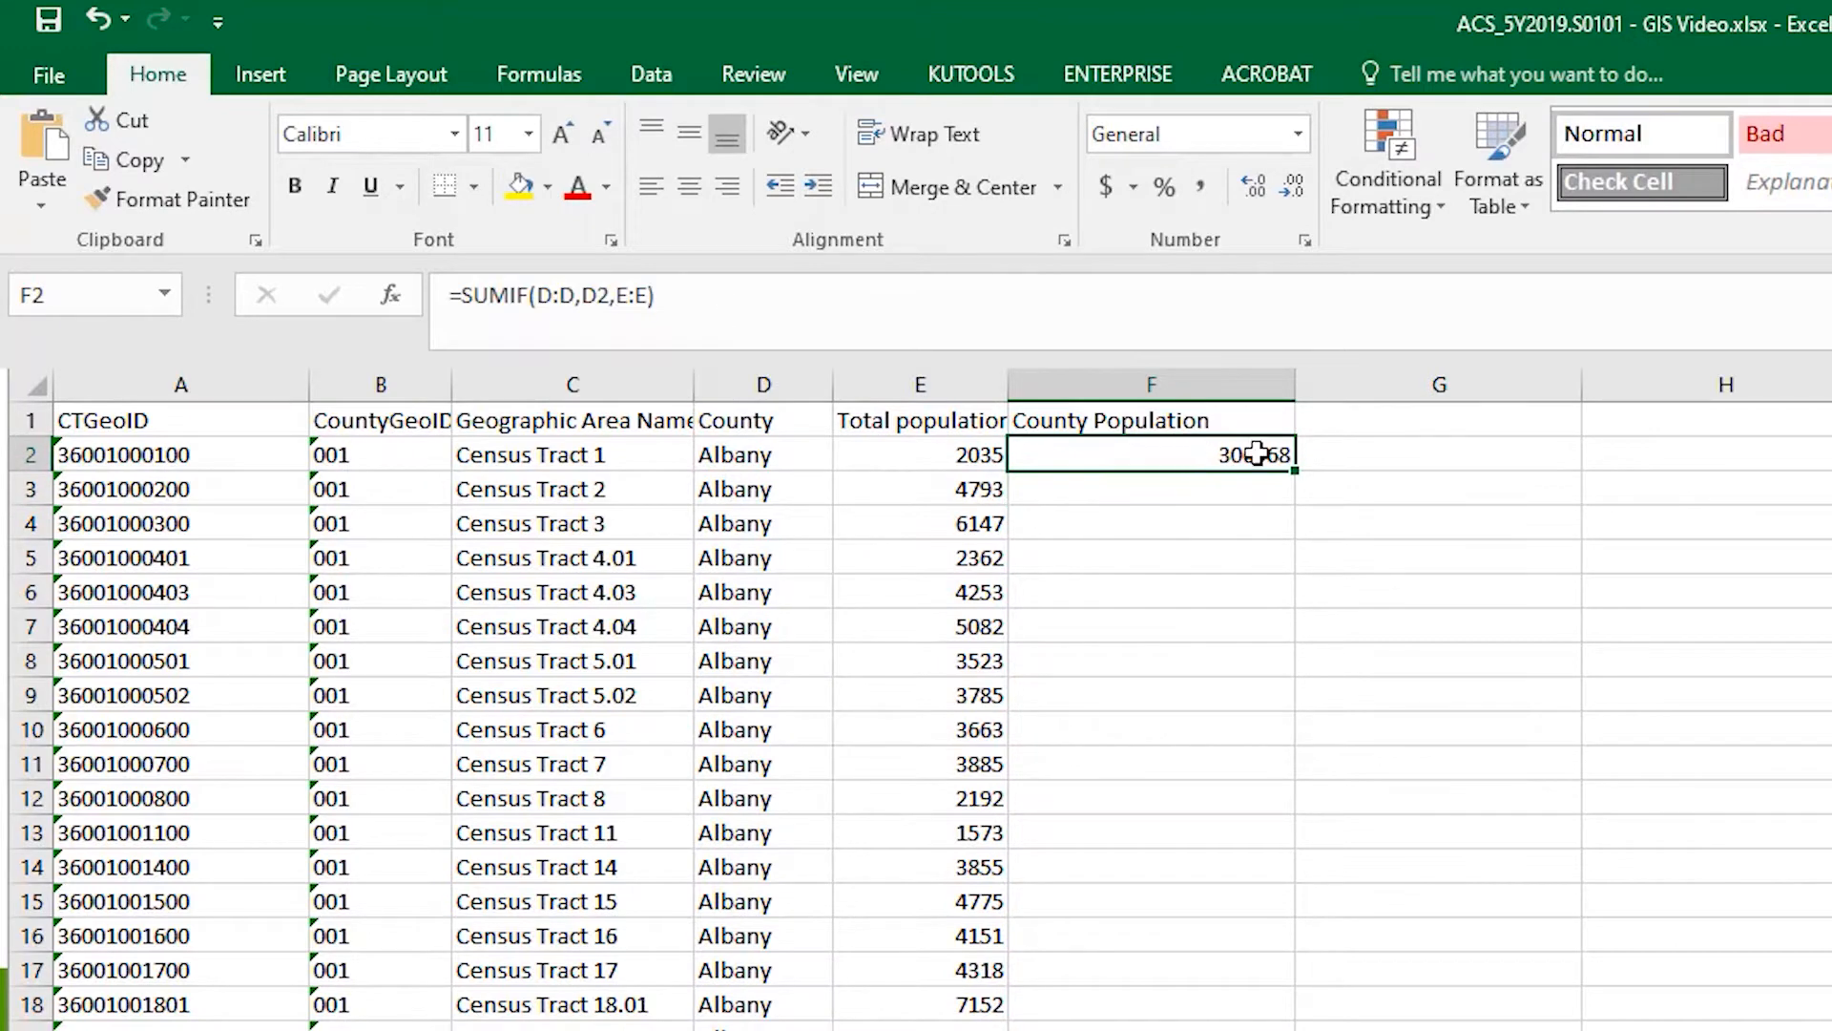
{"action": "double_click", "coordinate": [1296, 470]}
{"action": "scroll", "coordinate": [1769, 489], "scroll_direction": "down", "scroll_amount": 20}
{"action": "scroll", "coordinate": [1770, 489], "scroll_direction": "up", "scroll_amount": 20}
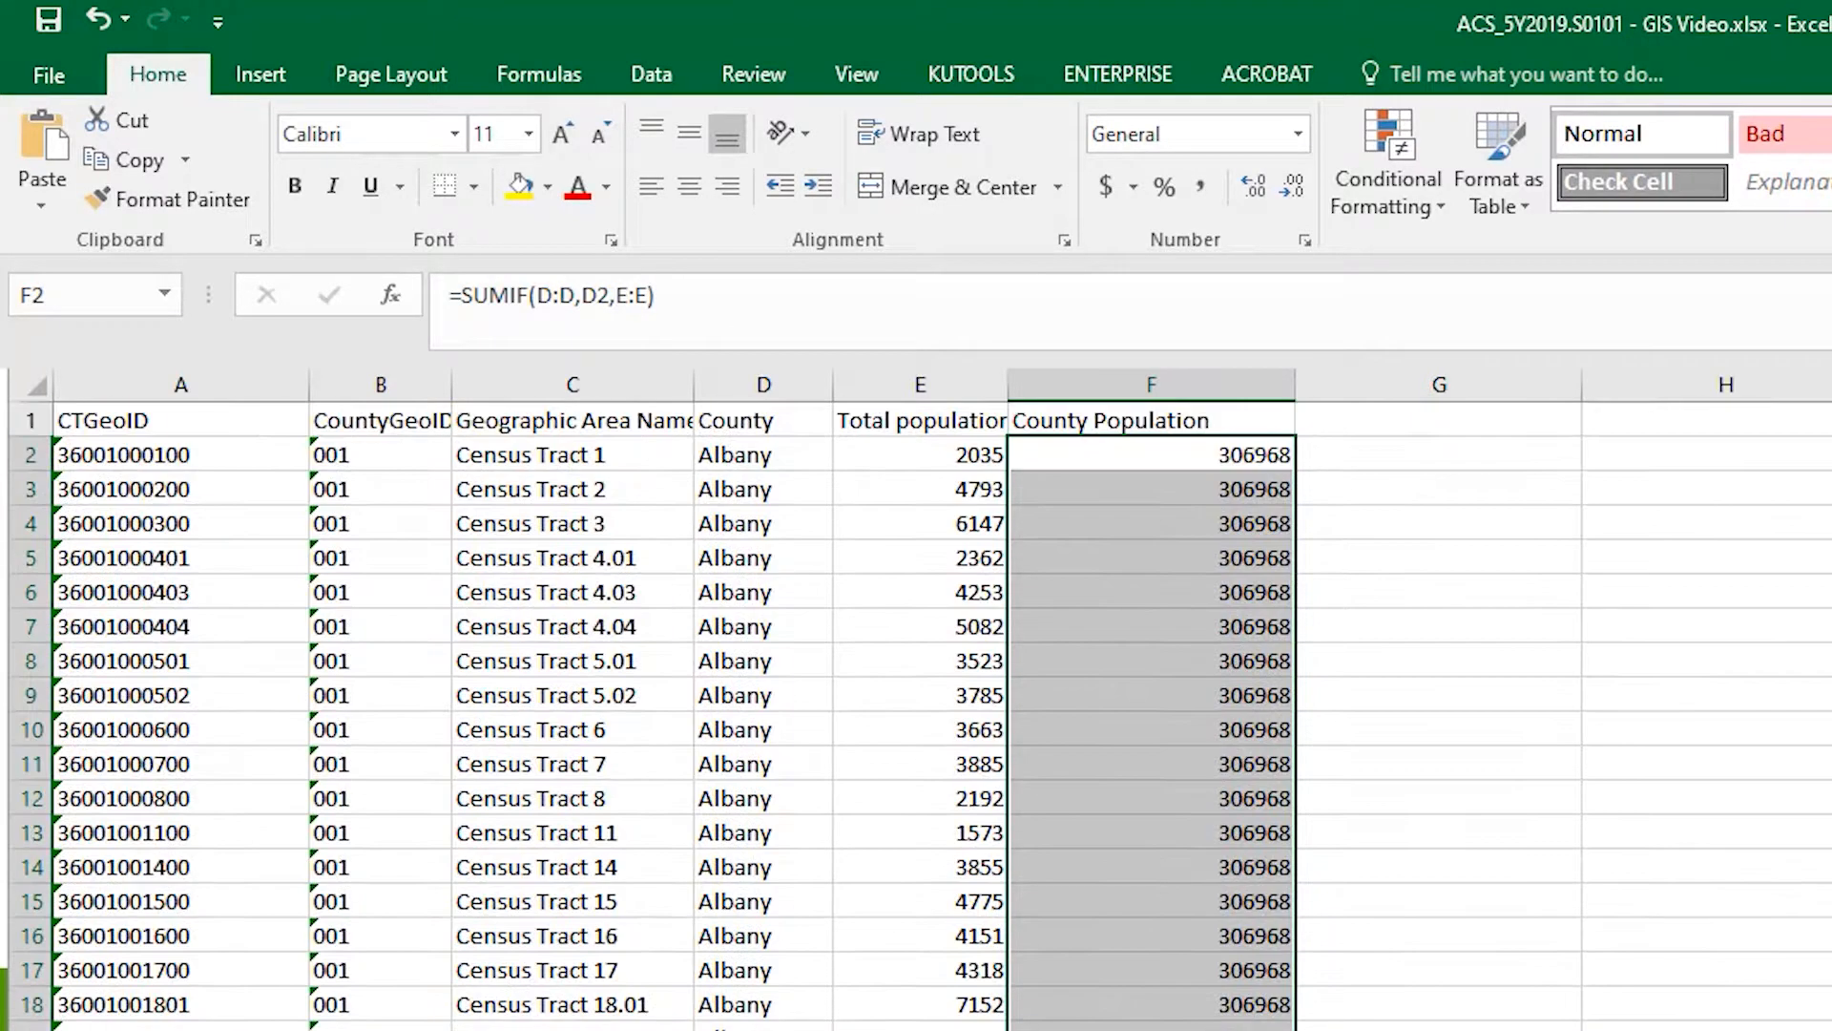
- Add the header Population Percentage in cell G1
{"action": "left_click", "coordinate": [1370, 451]}
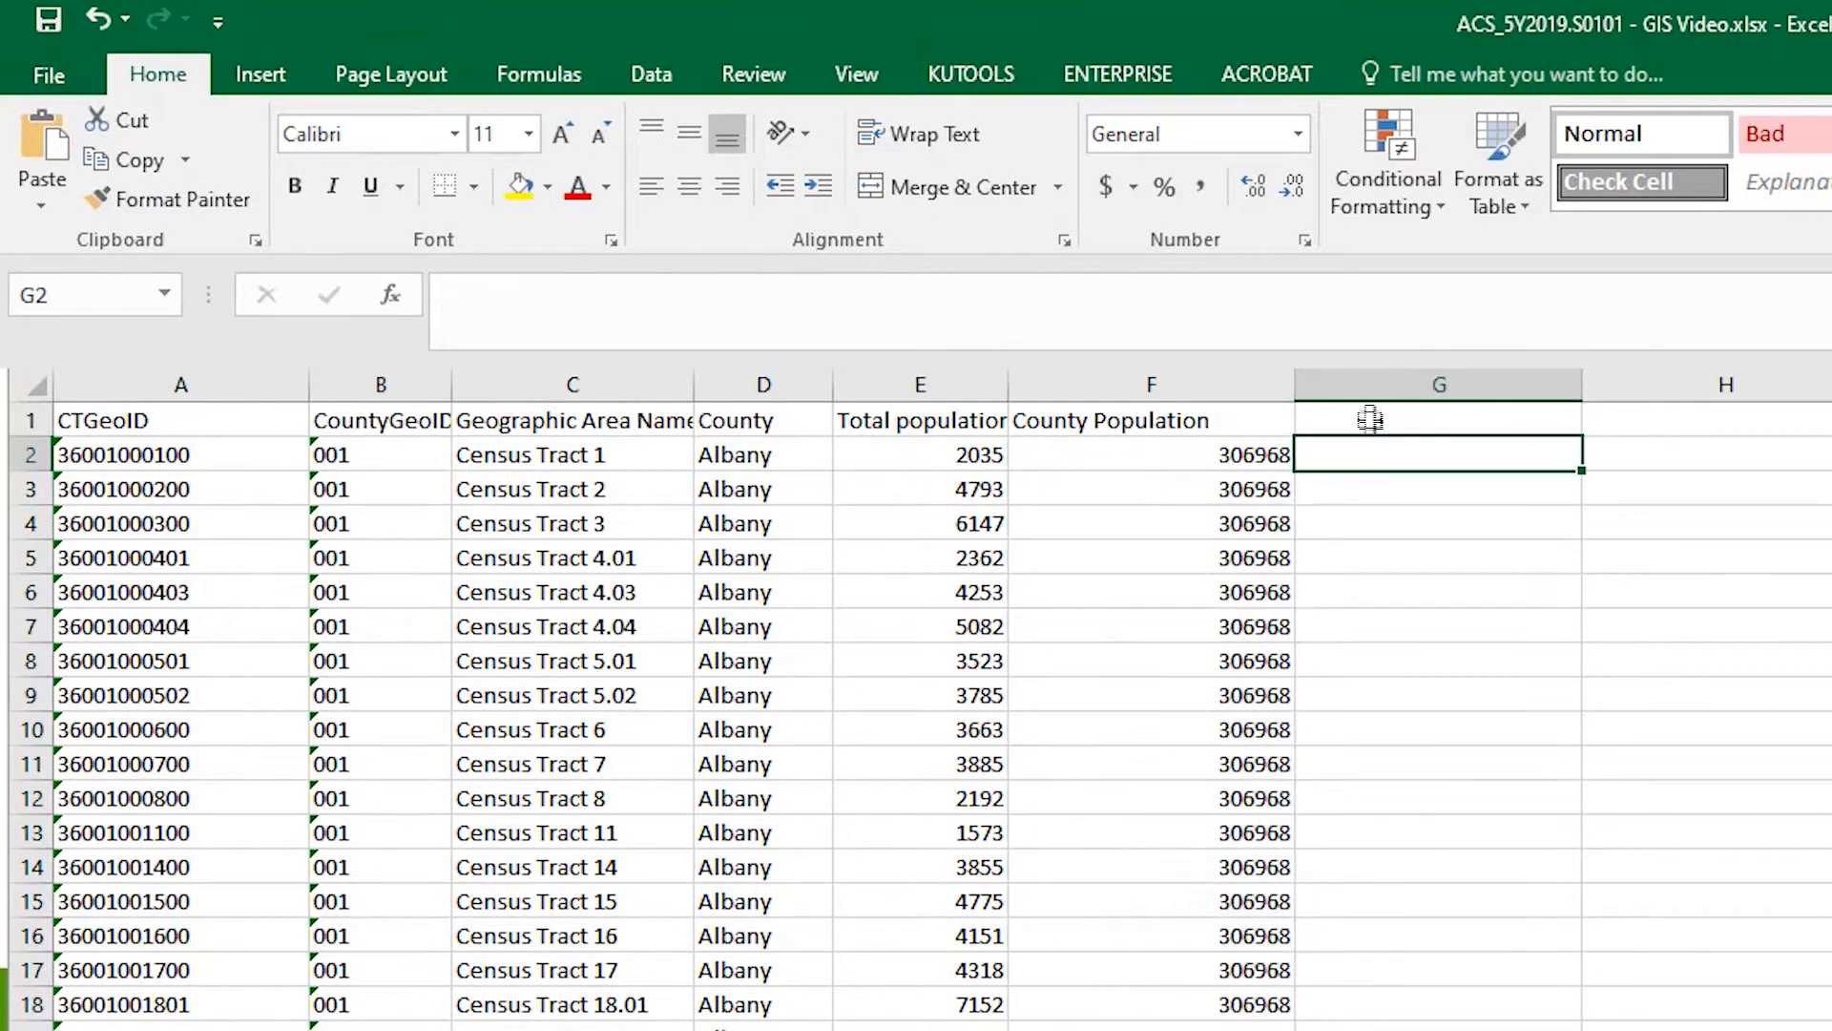
{"action": "left_click", "coordinate": [1371, 417]}
{"action": "key", "text": "ctrl+v"}
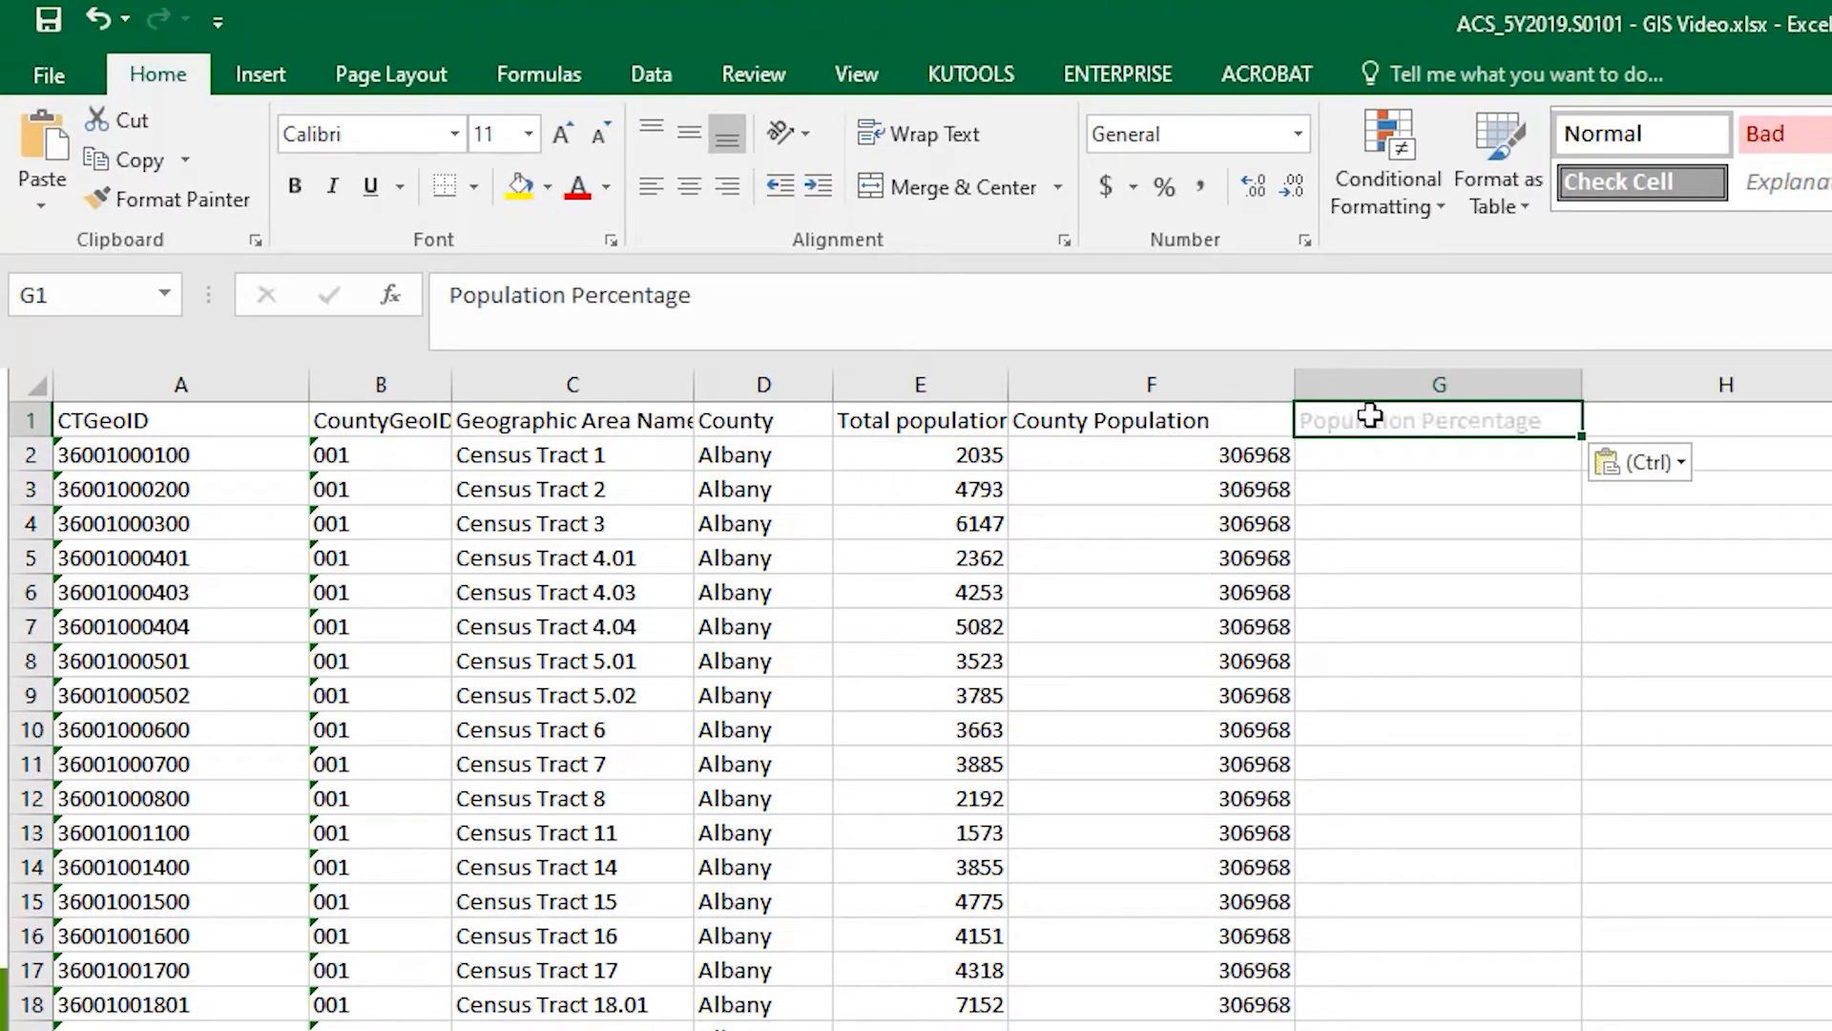
{"action": "key", "text": "Return"}
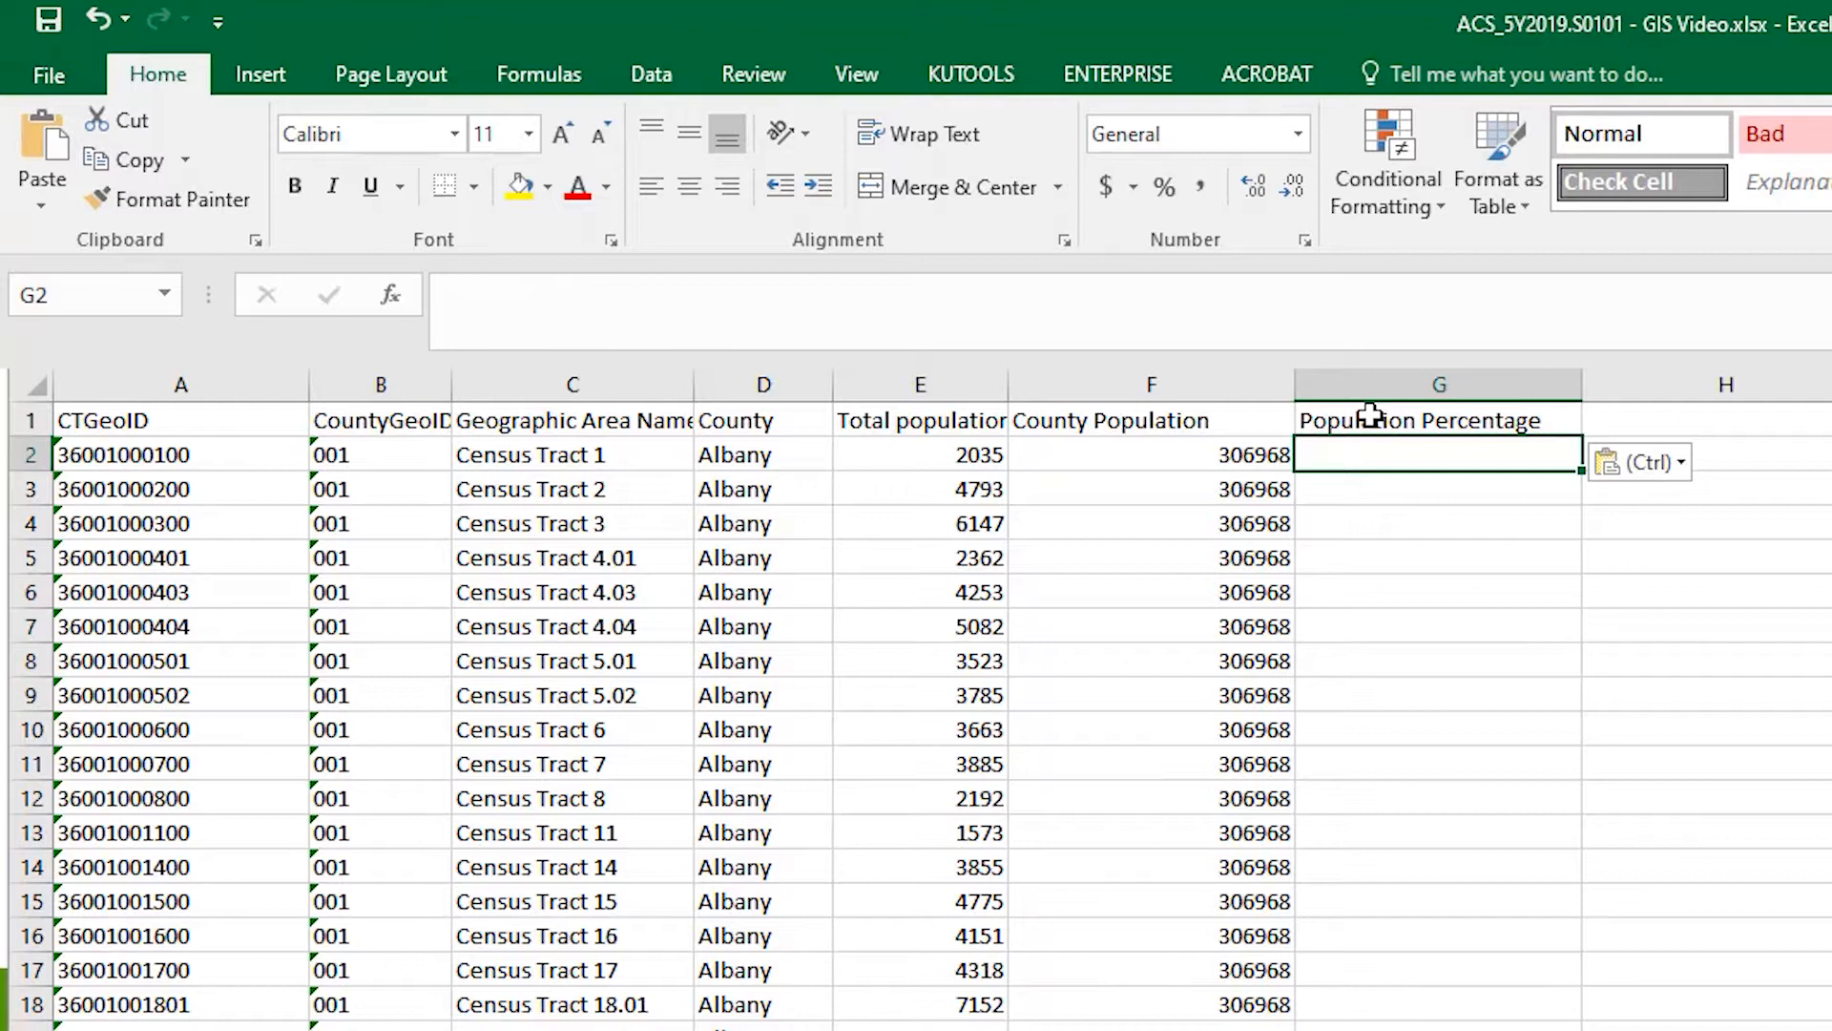
- Calculate each tract's share of the county population with =E2/F2 in G2, filled down column G
{"action": "type", "text": "="}
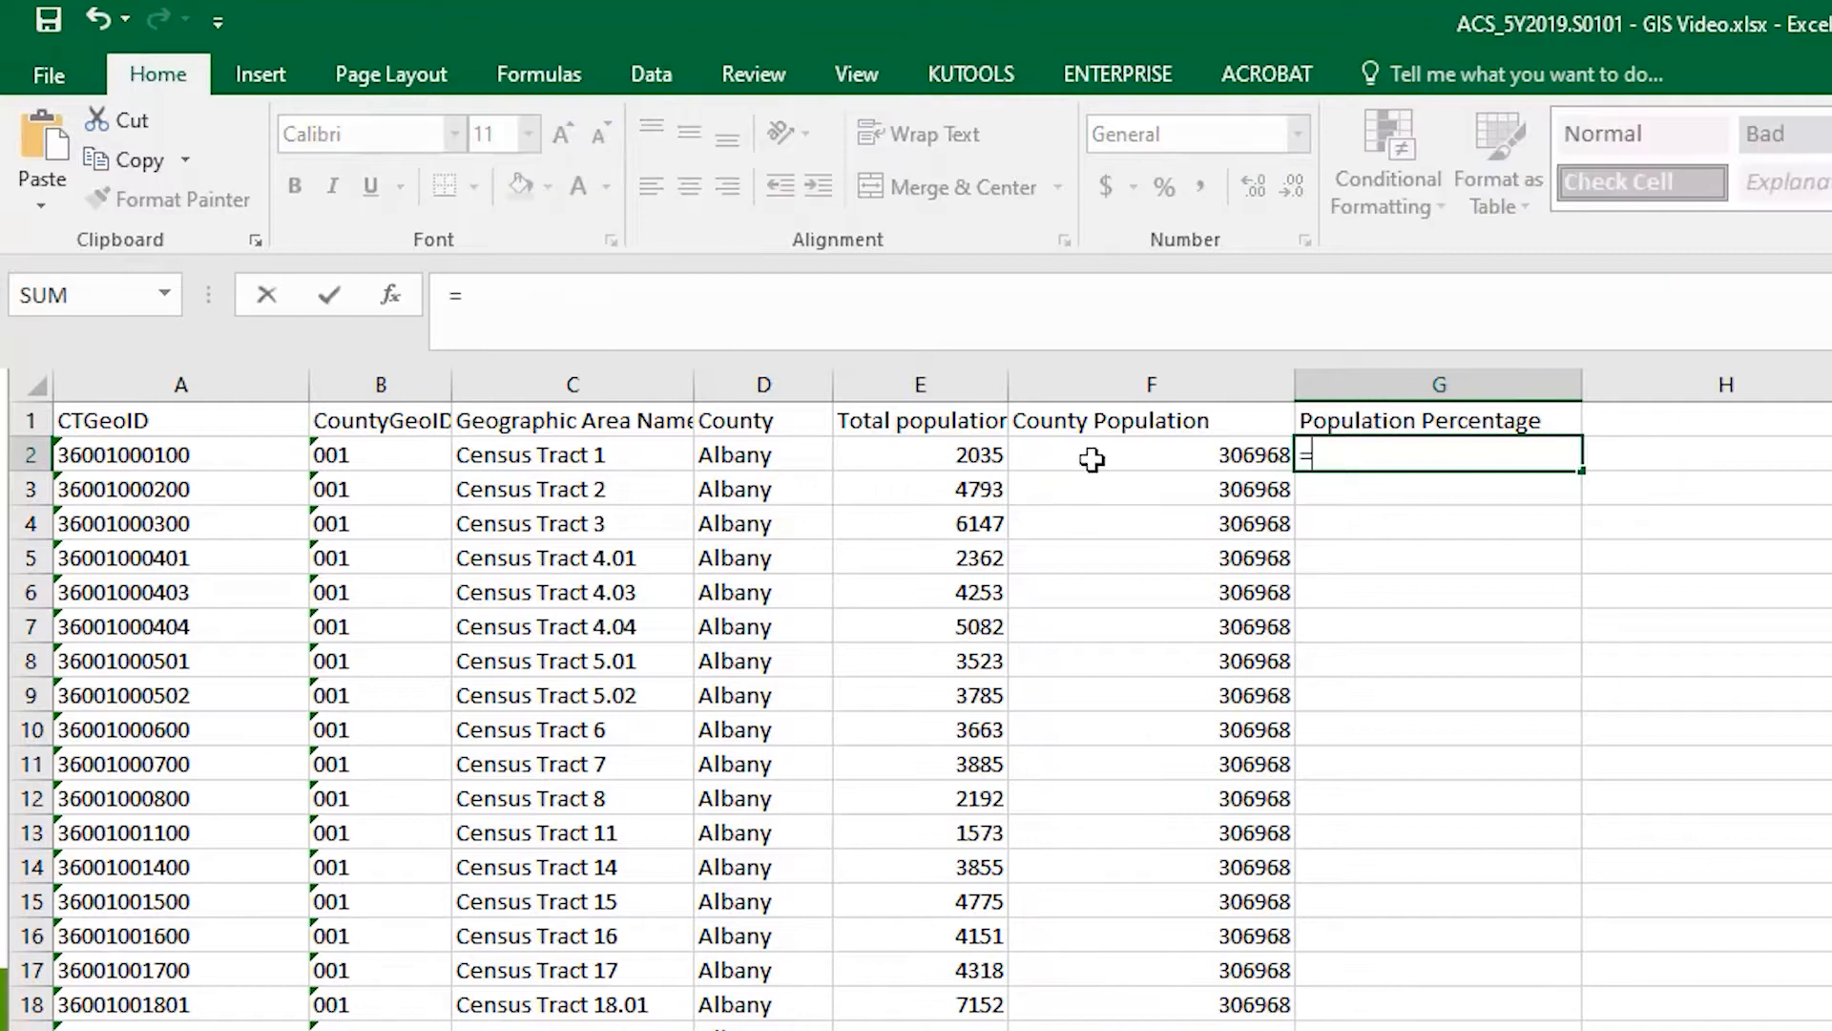
{"action": "left_click", "coordinate": [930, 454]}
{"action": "type", "text": "/"}
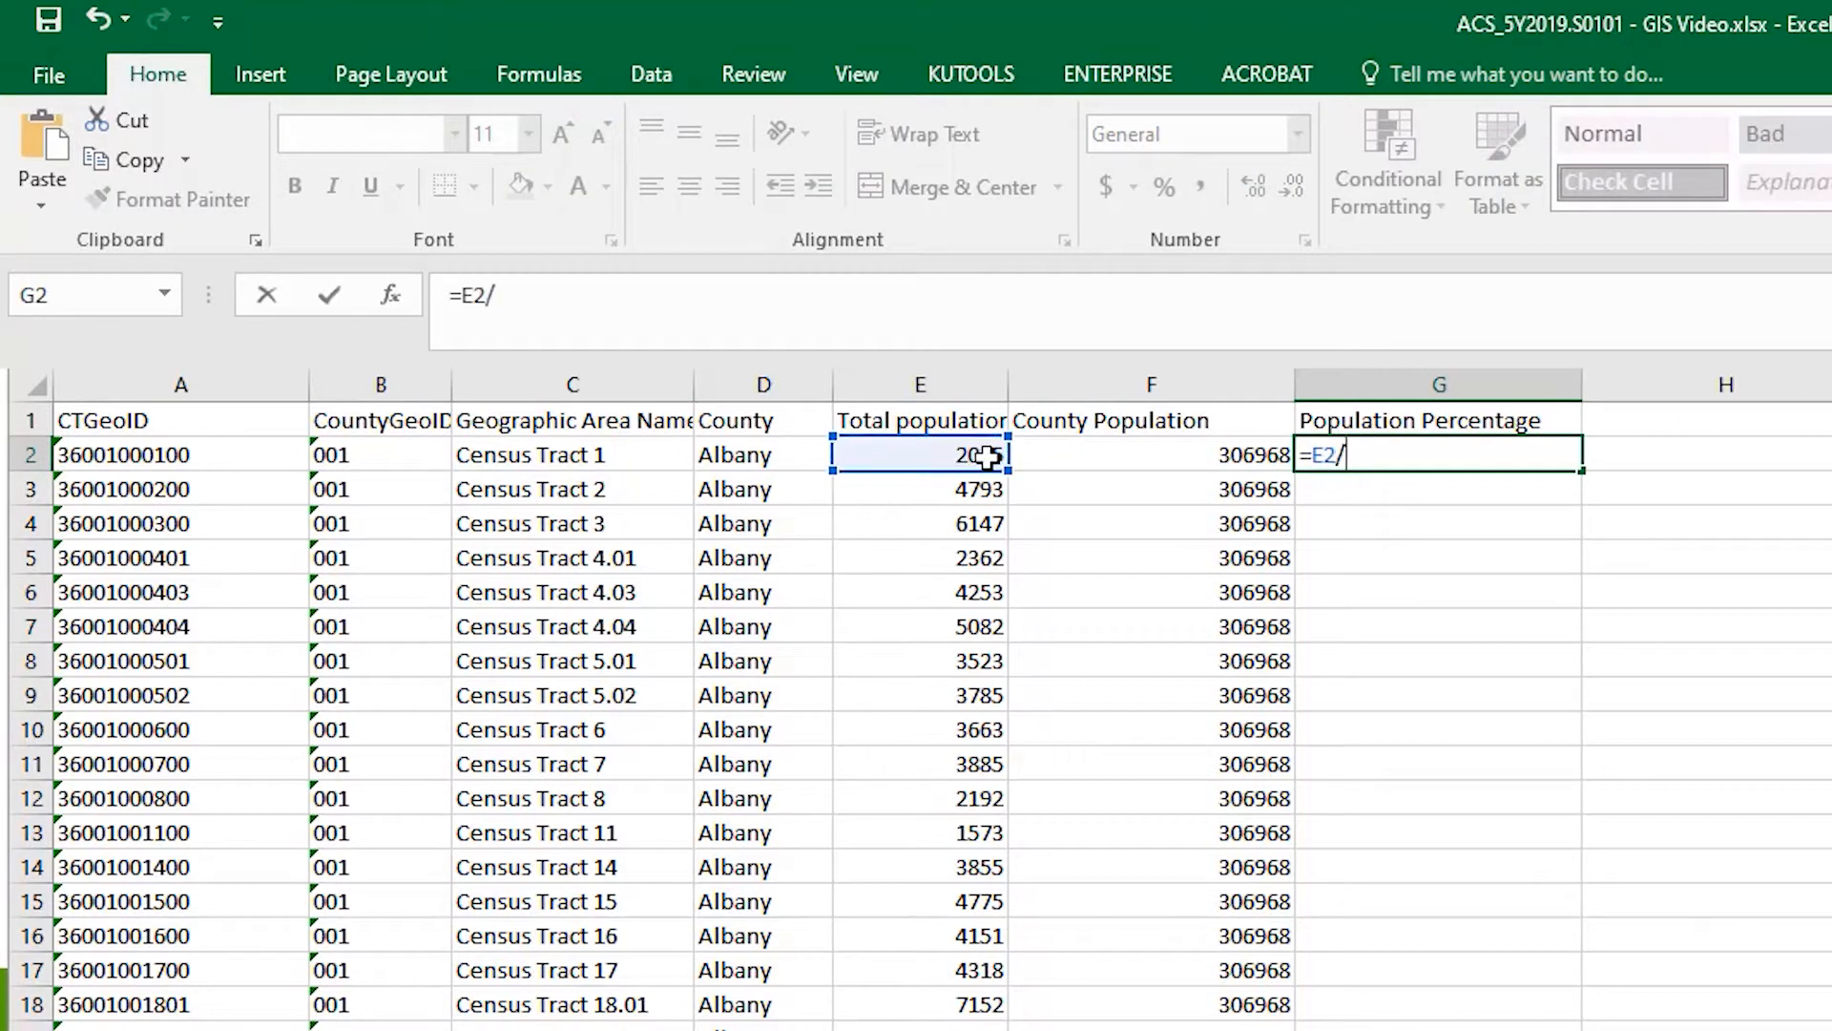
{"action": "left_click", "coordinate": [1102, 447]}
{"action": "key", "text": "Return"}
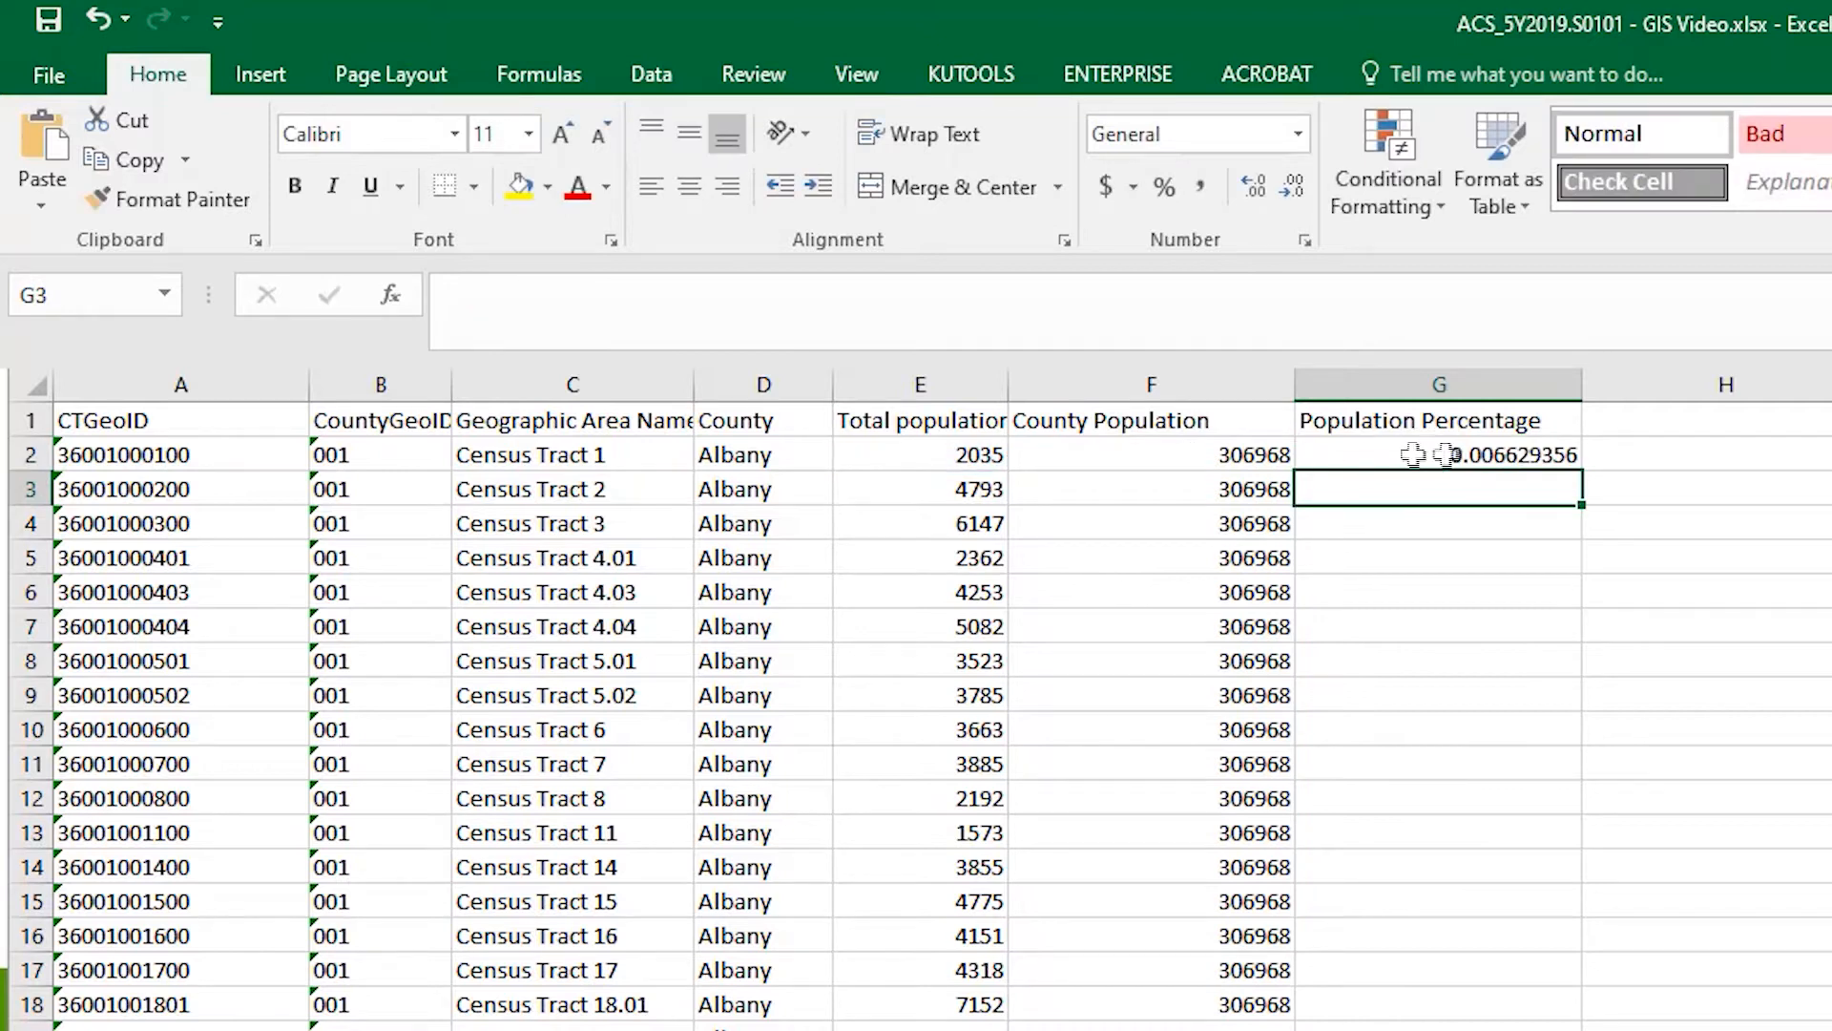
{"action": "left_click", "coordinate": [1525, 454]}
{"action": "double_click", "coordinate": [1581, 471]}
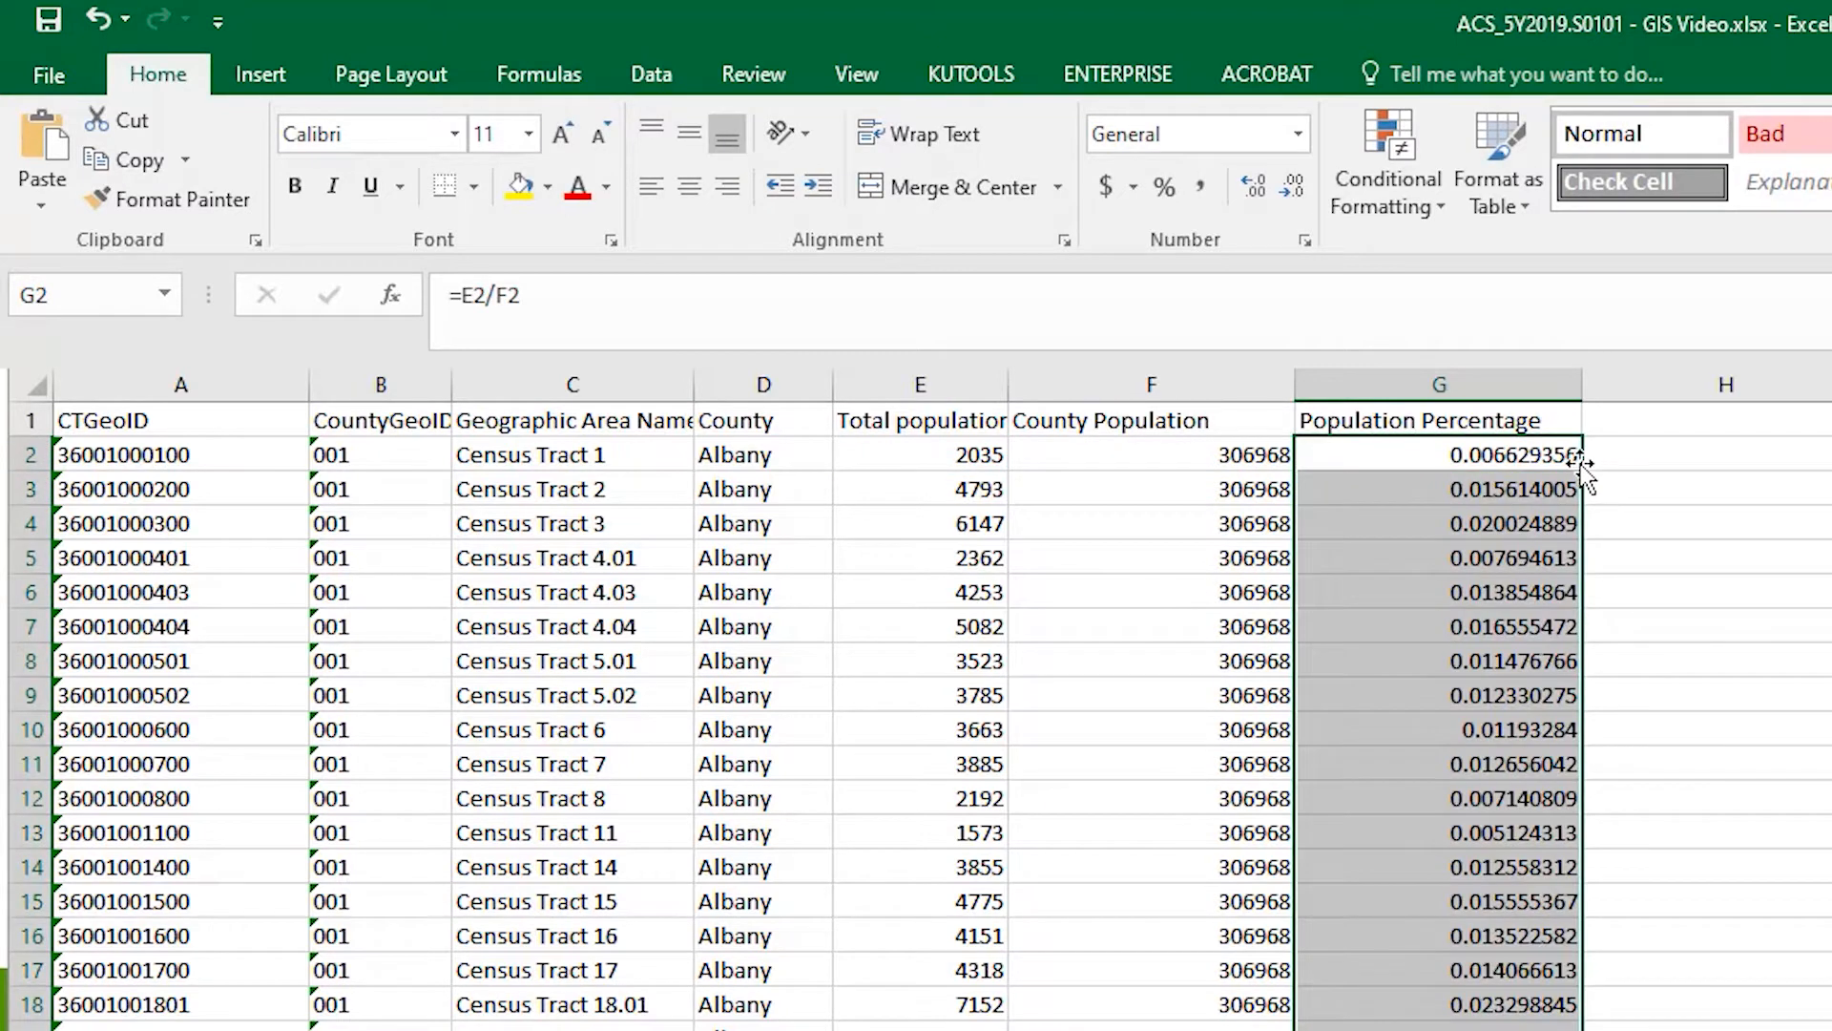
- Format the whole Population Percentage column with the Percentage number format
{"action": "left_click", "coordinate": [1531, 385]}
{"action": "key", "text": "ctrl+c"}
{"action": "right_click", "coordinate": [1515, 504]}
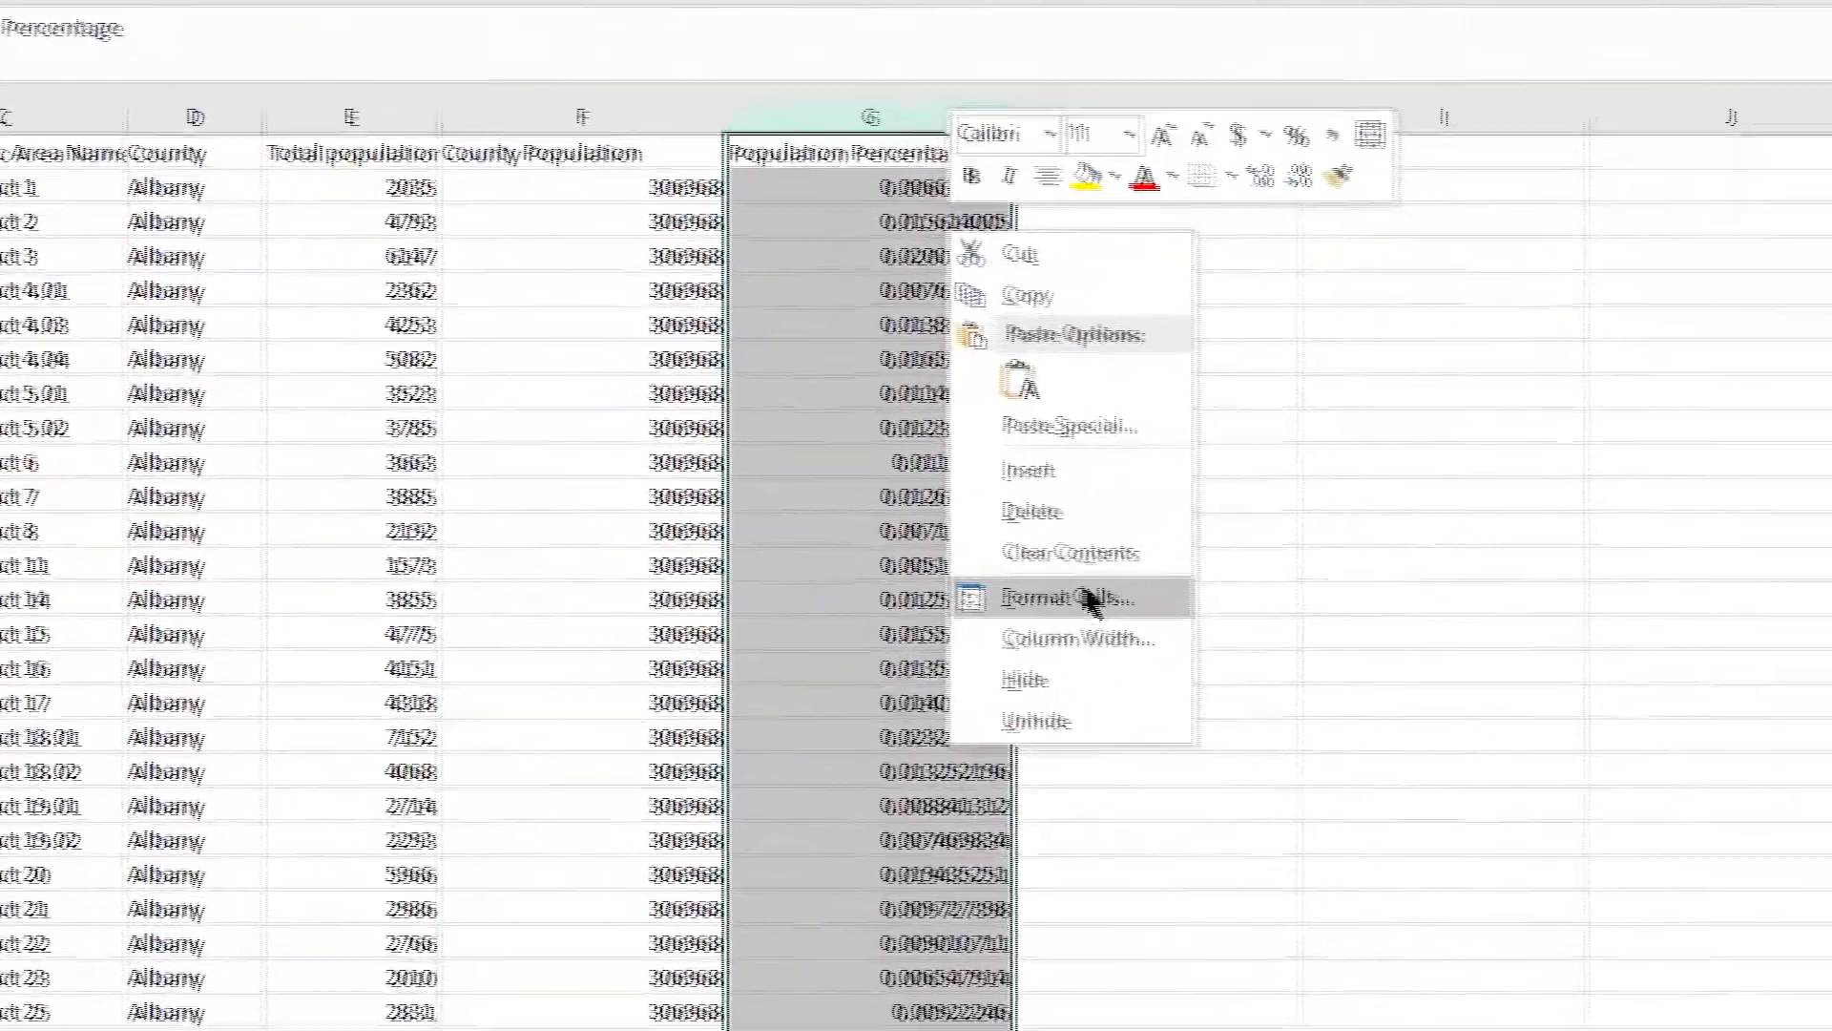
{"action": "left_click", "coordinate": [1604, 849]}
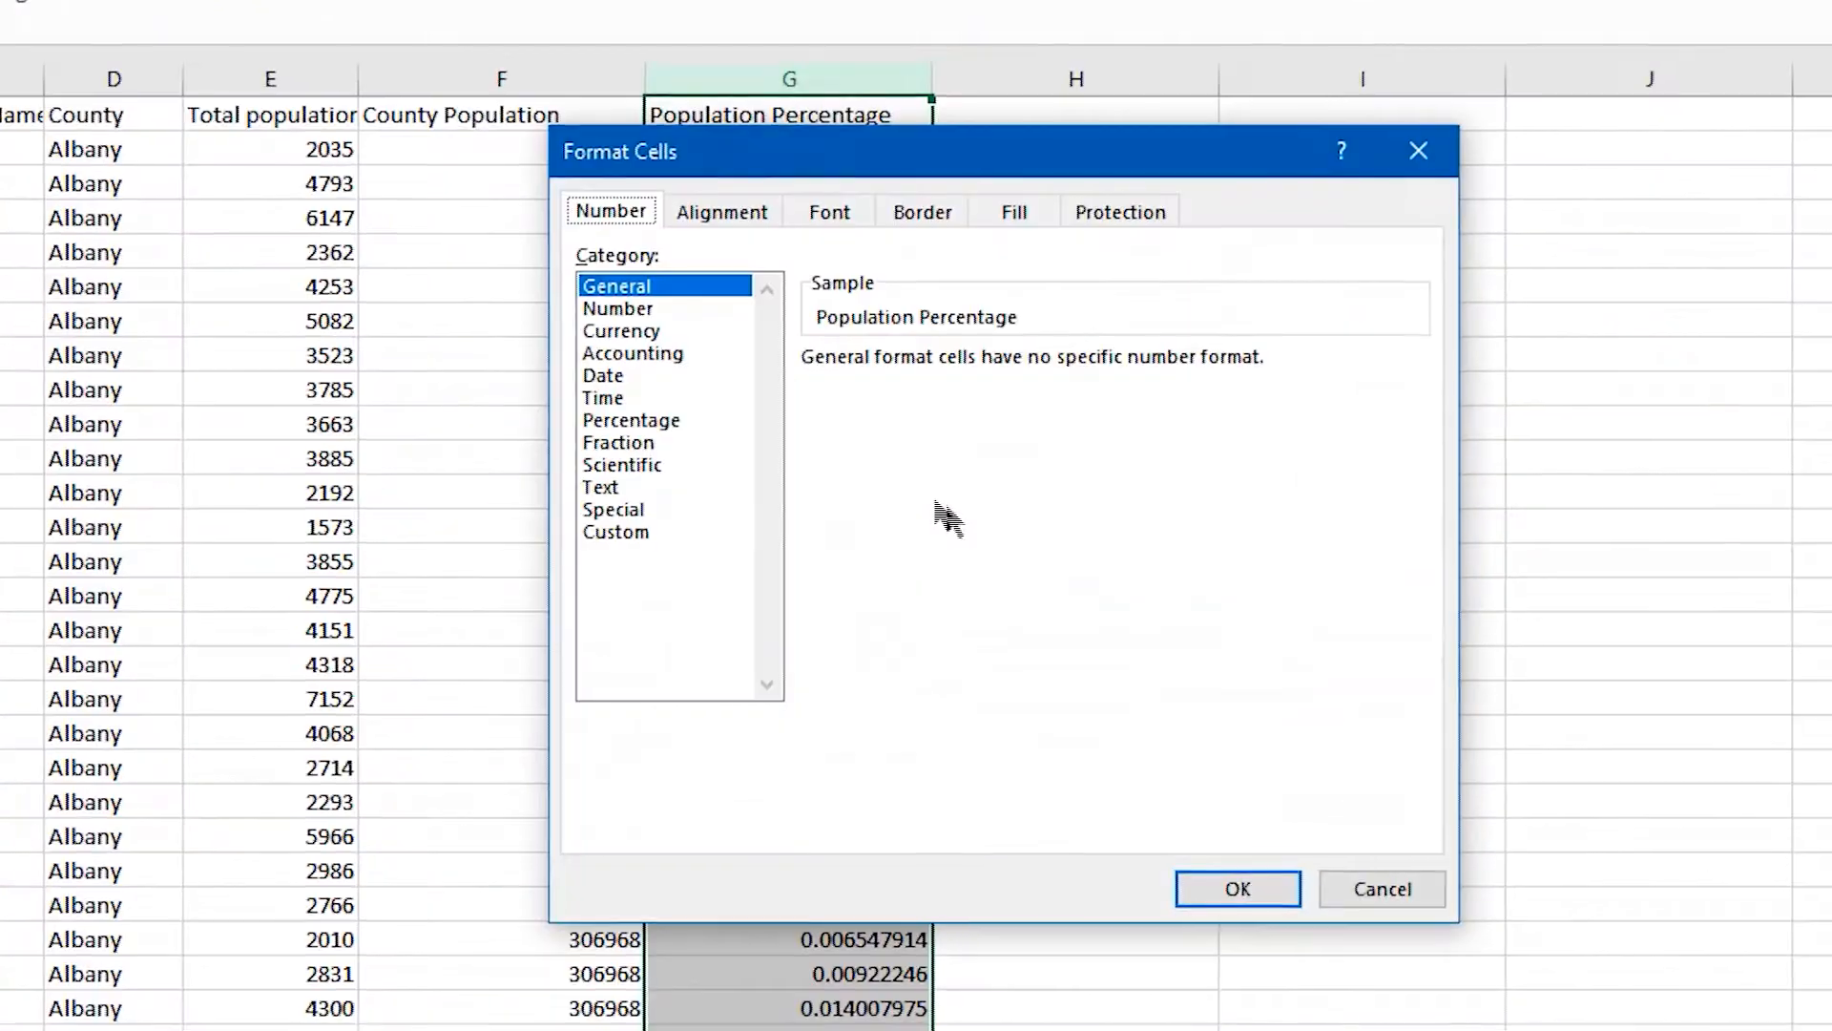
{"action": "left_click", "coordinate": [649, 423]}
{"action": "left_click", "coordinate": [1262, 894]}
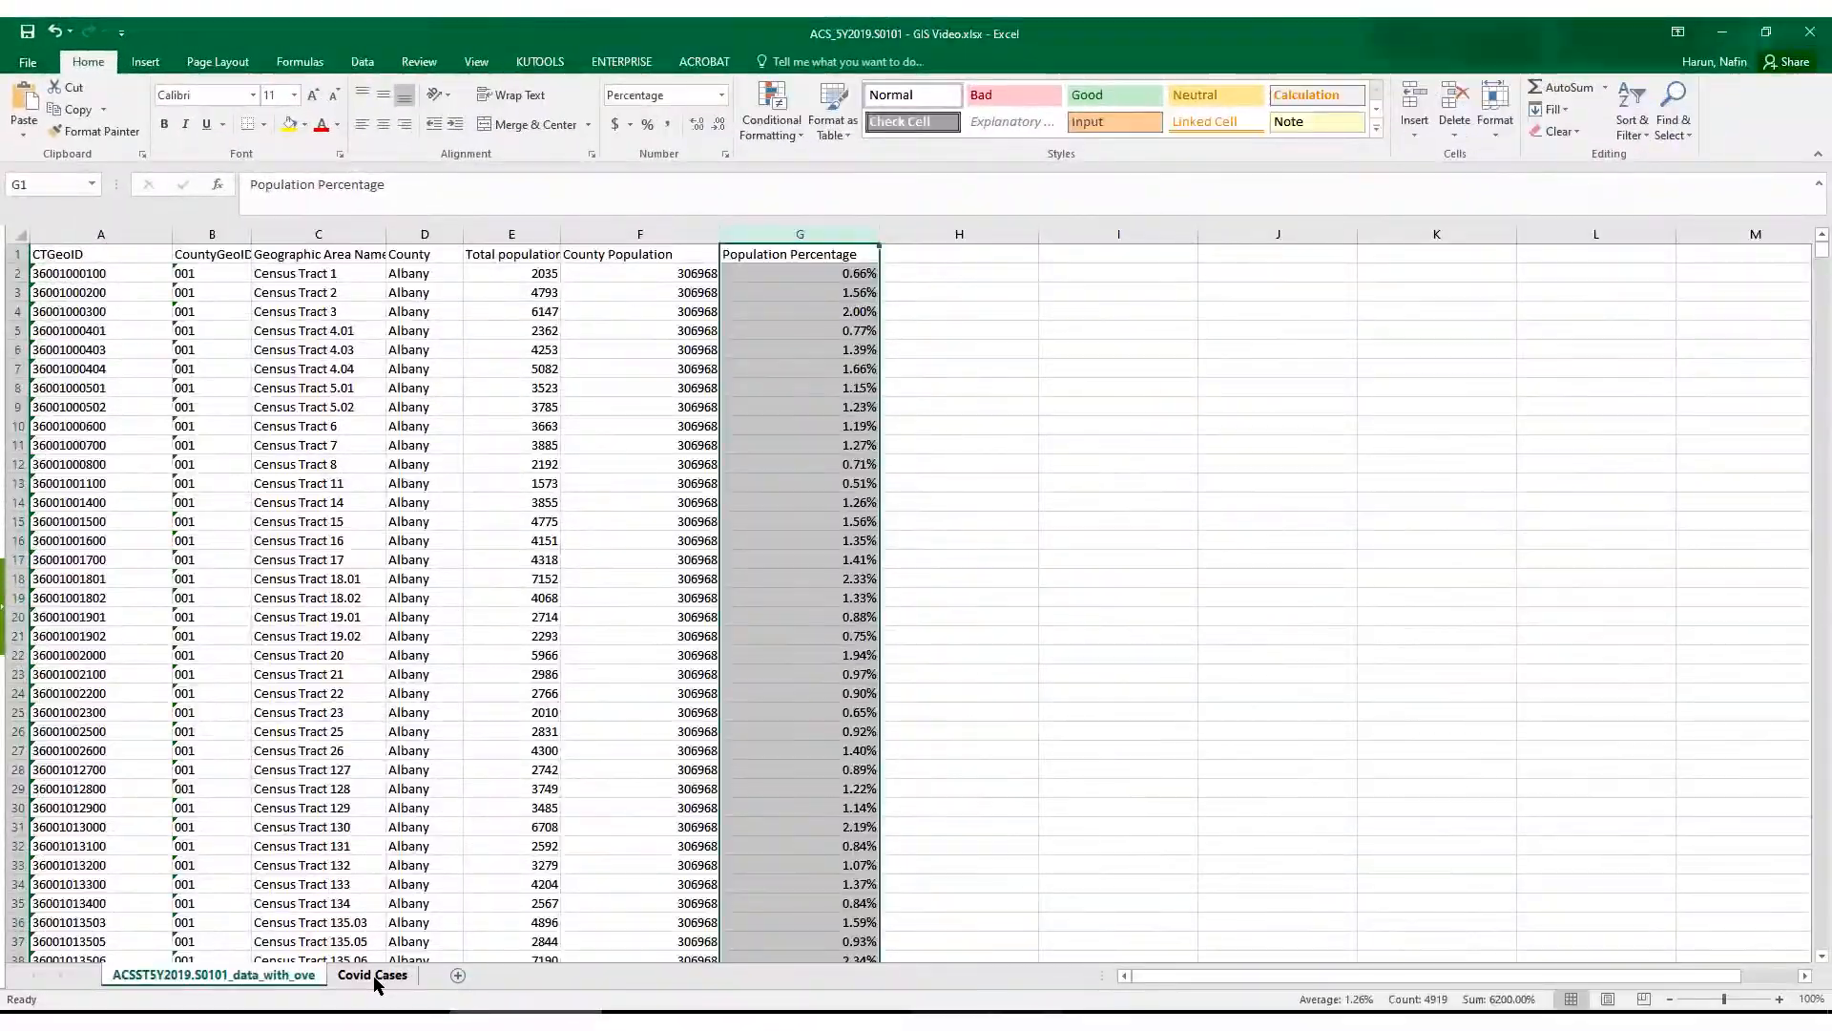
- Check the Covid Cases sheet, and add the header COVID-19 cases in H1 of the ACS data sheet
{"action": "left_click", "coordinate": [374, 976]}
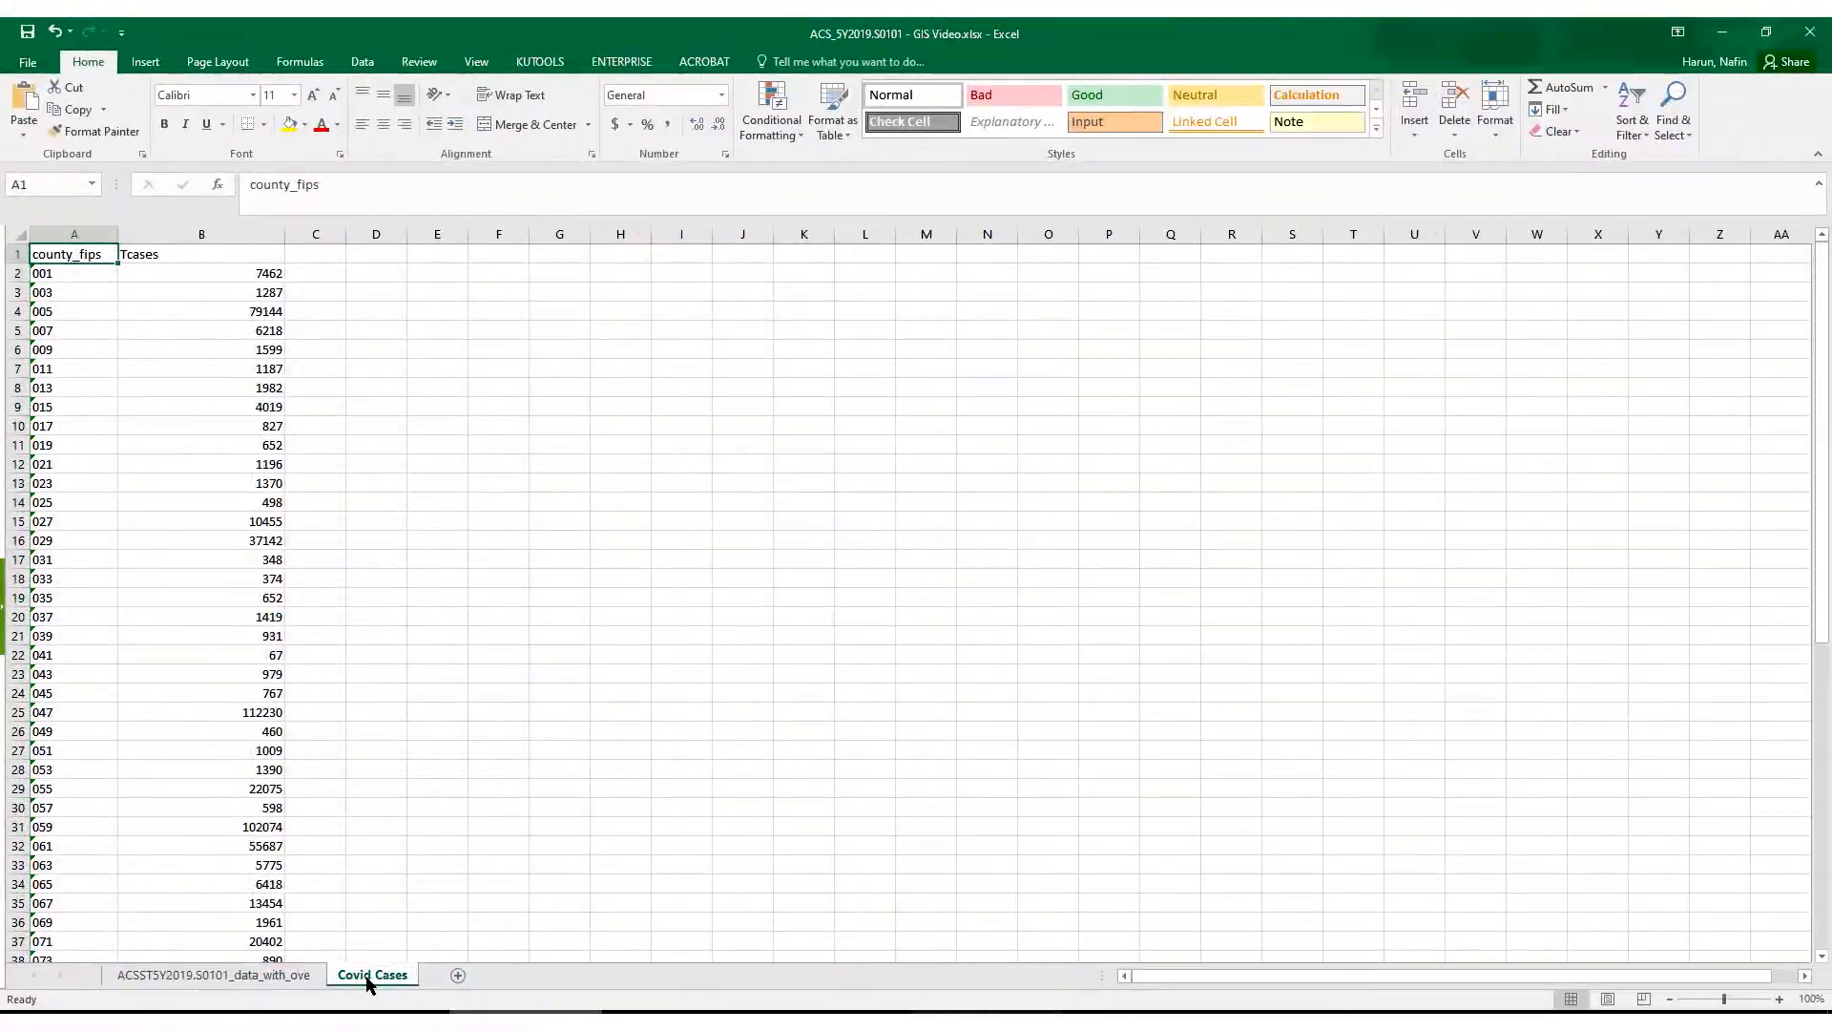
{"action": "left_click", "coordinate": [286, 975]}
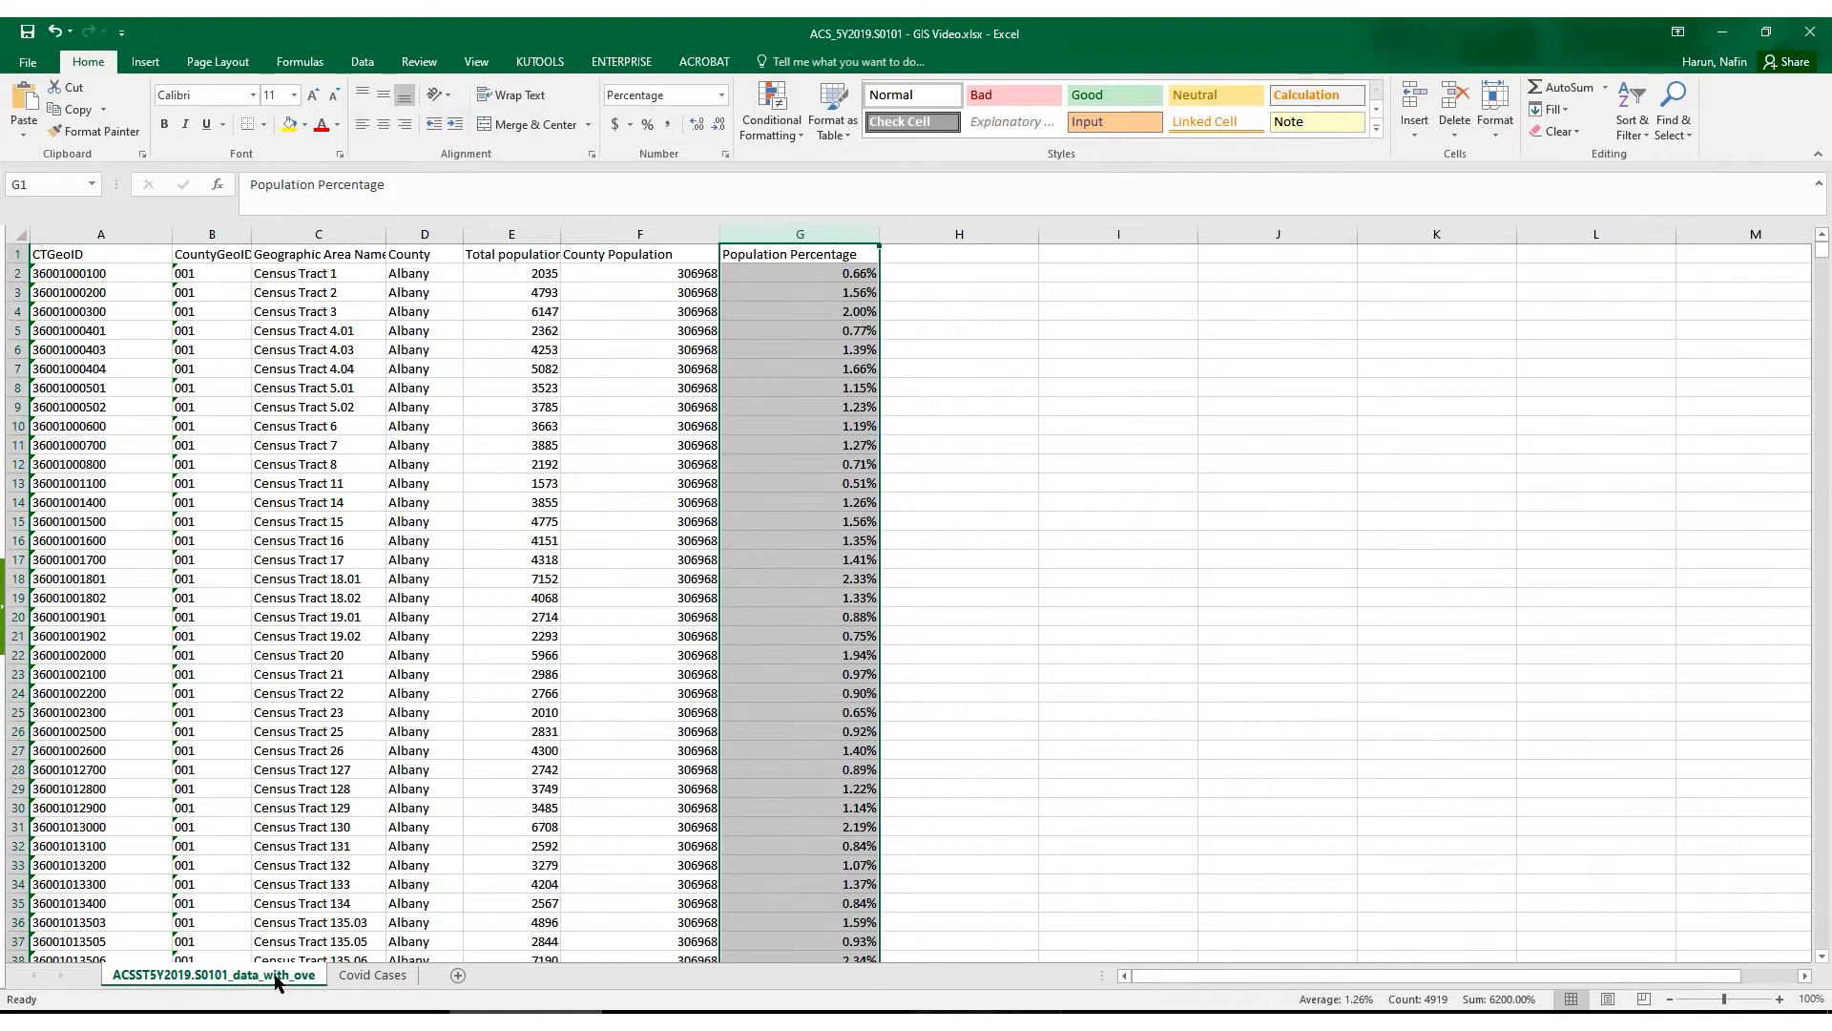
{"action": "left_click", "coordinate": [983, 257]}
{"action": "key", "text": "ctrl+v"}
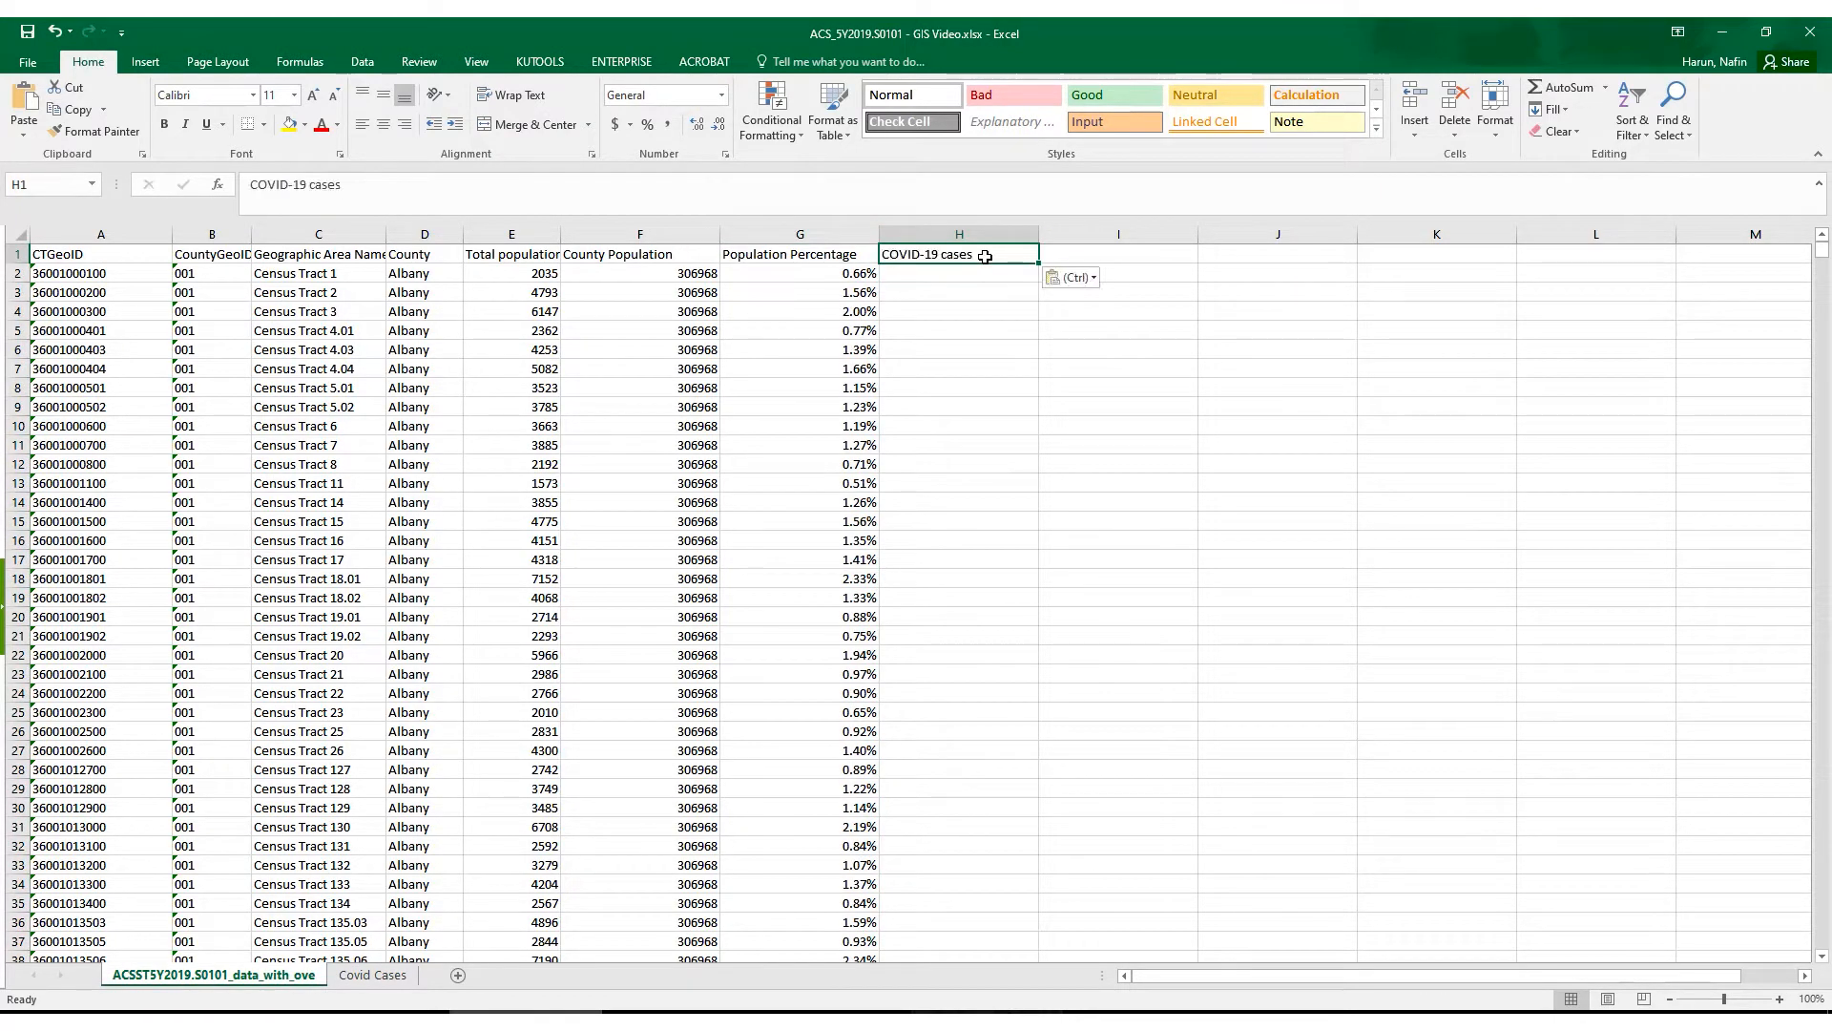
{"action": "key", "text": "Down"}
- Look up each county's cases with =VLOOKUP(B:B,'Covid Cases'!A:B,2,FALSE) in H2 and fill the formula down column H
{"action": "type", "text": "=vlo"}
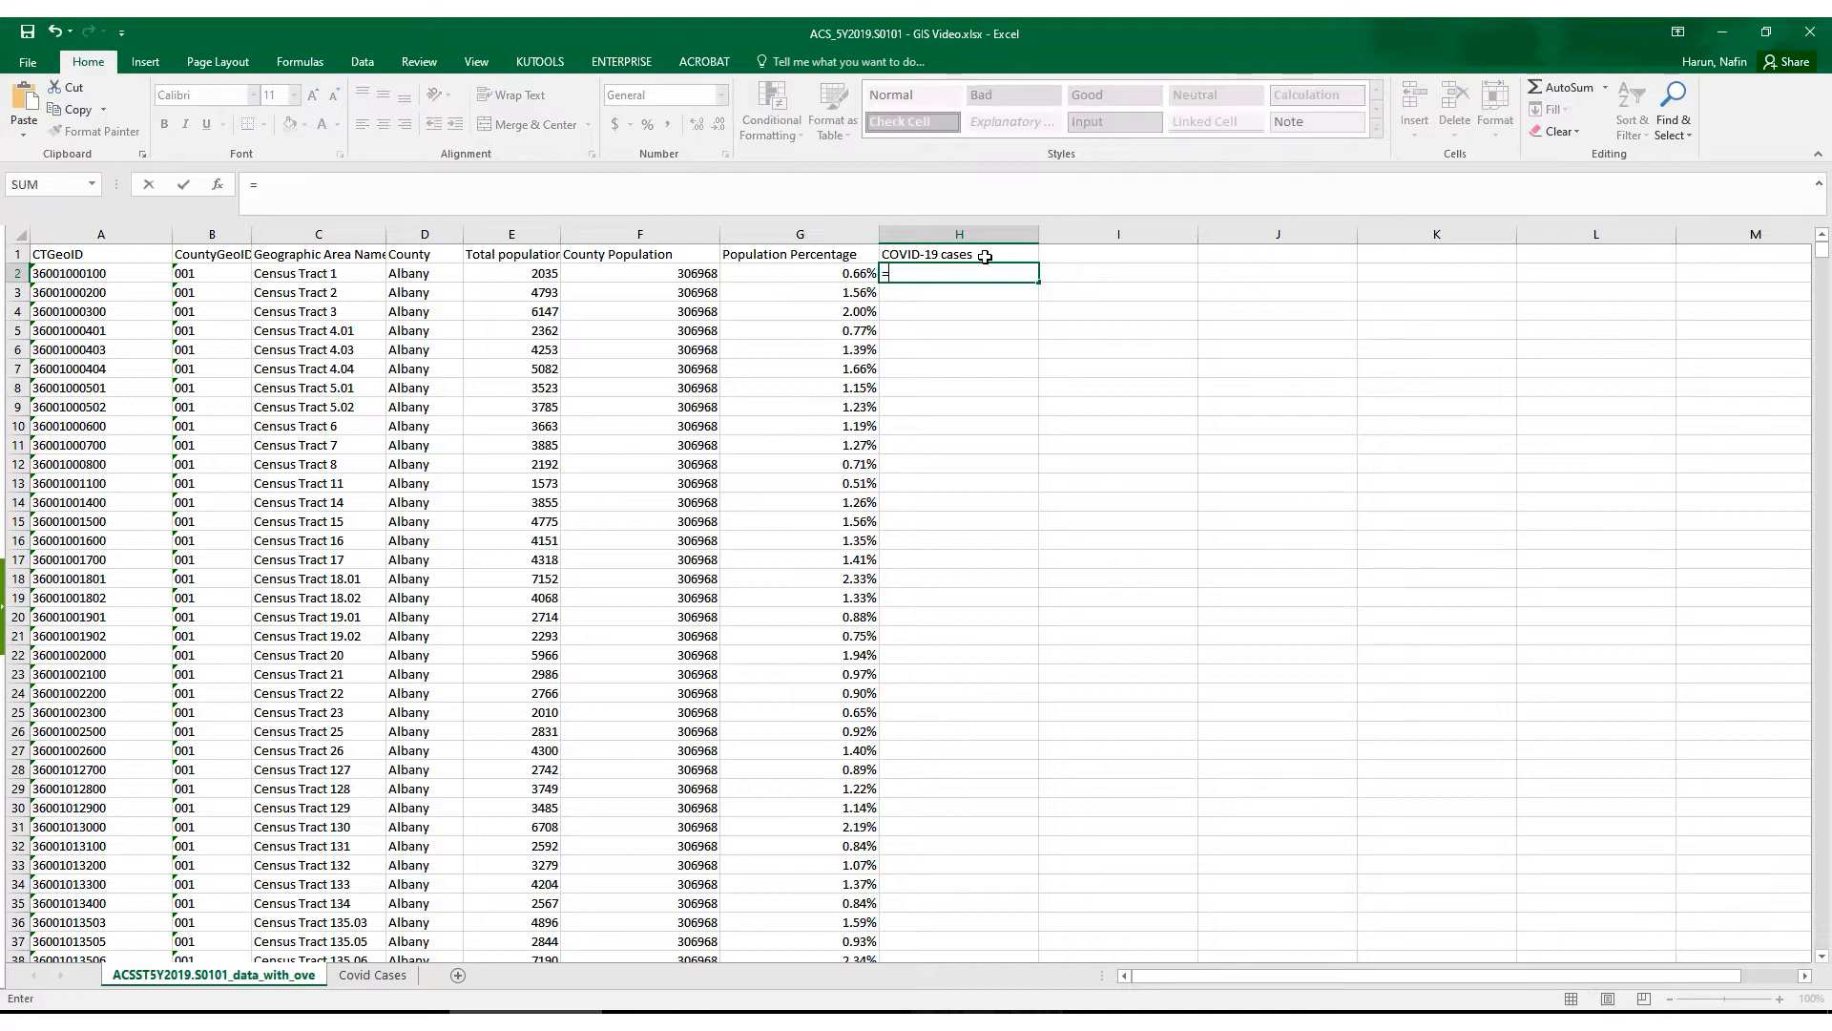
{"action": "double_click", "coordinate": [924, 294]}
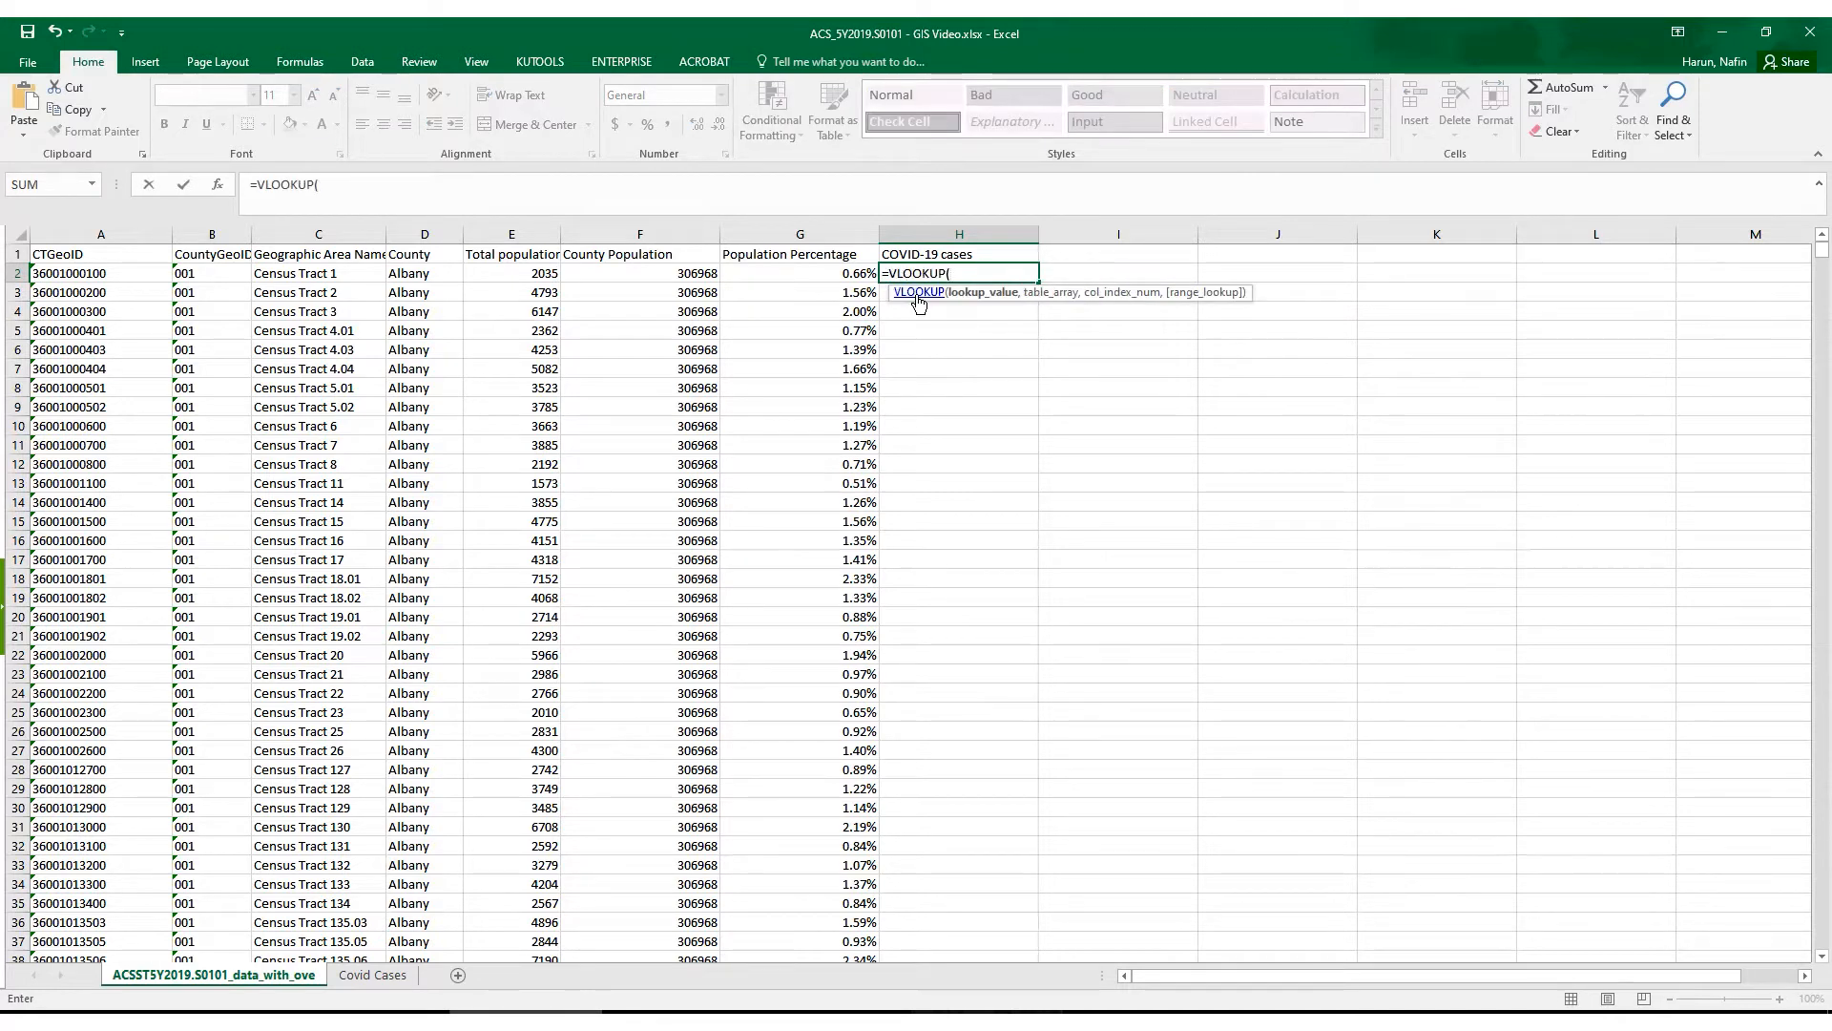
{"action": "left_click", "coordinate": [208, 232]}
{"action": "type", "text": ","}
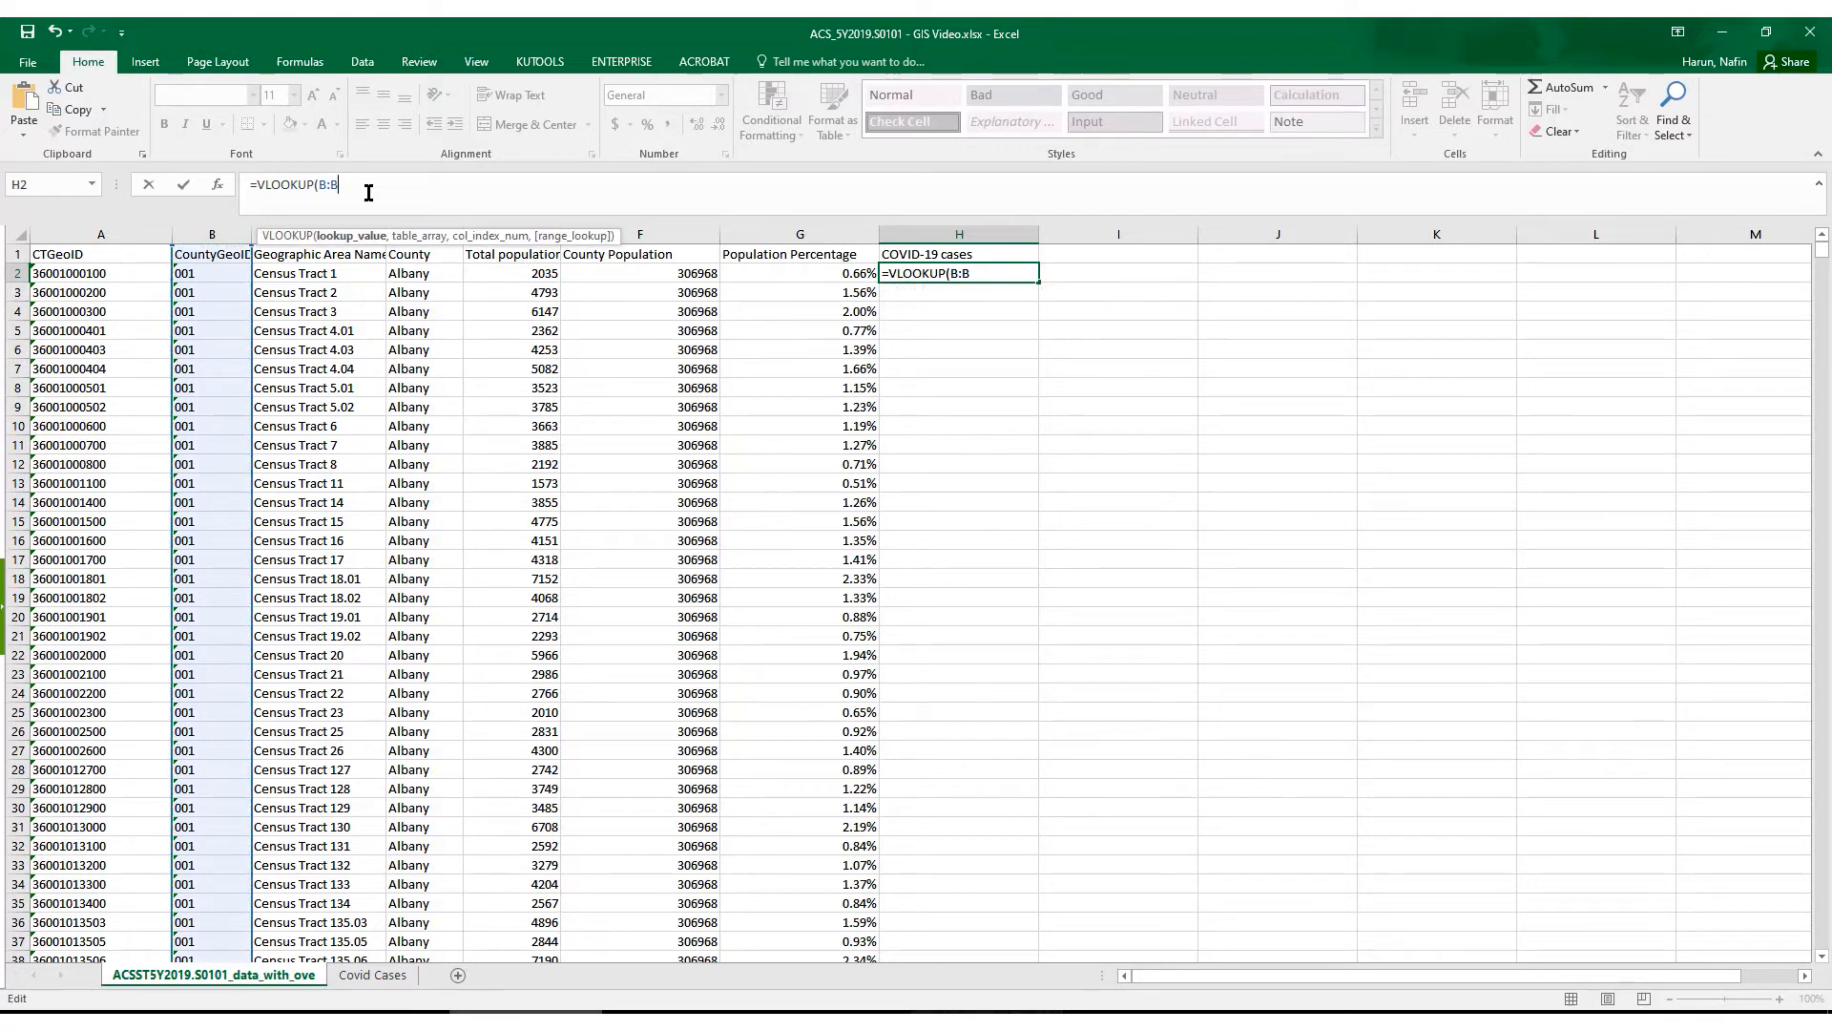
{"action": "left_click", "coordinate": [372, 974]}
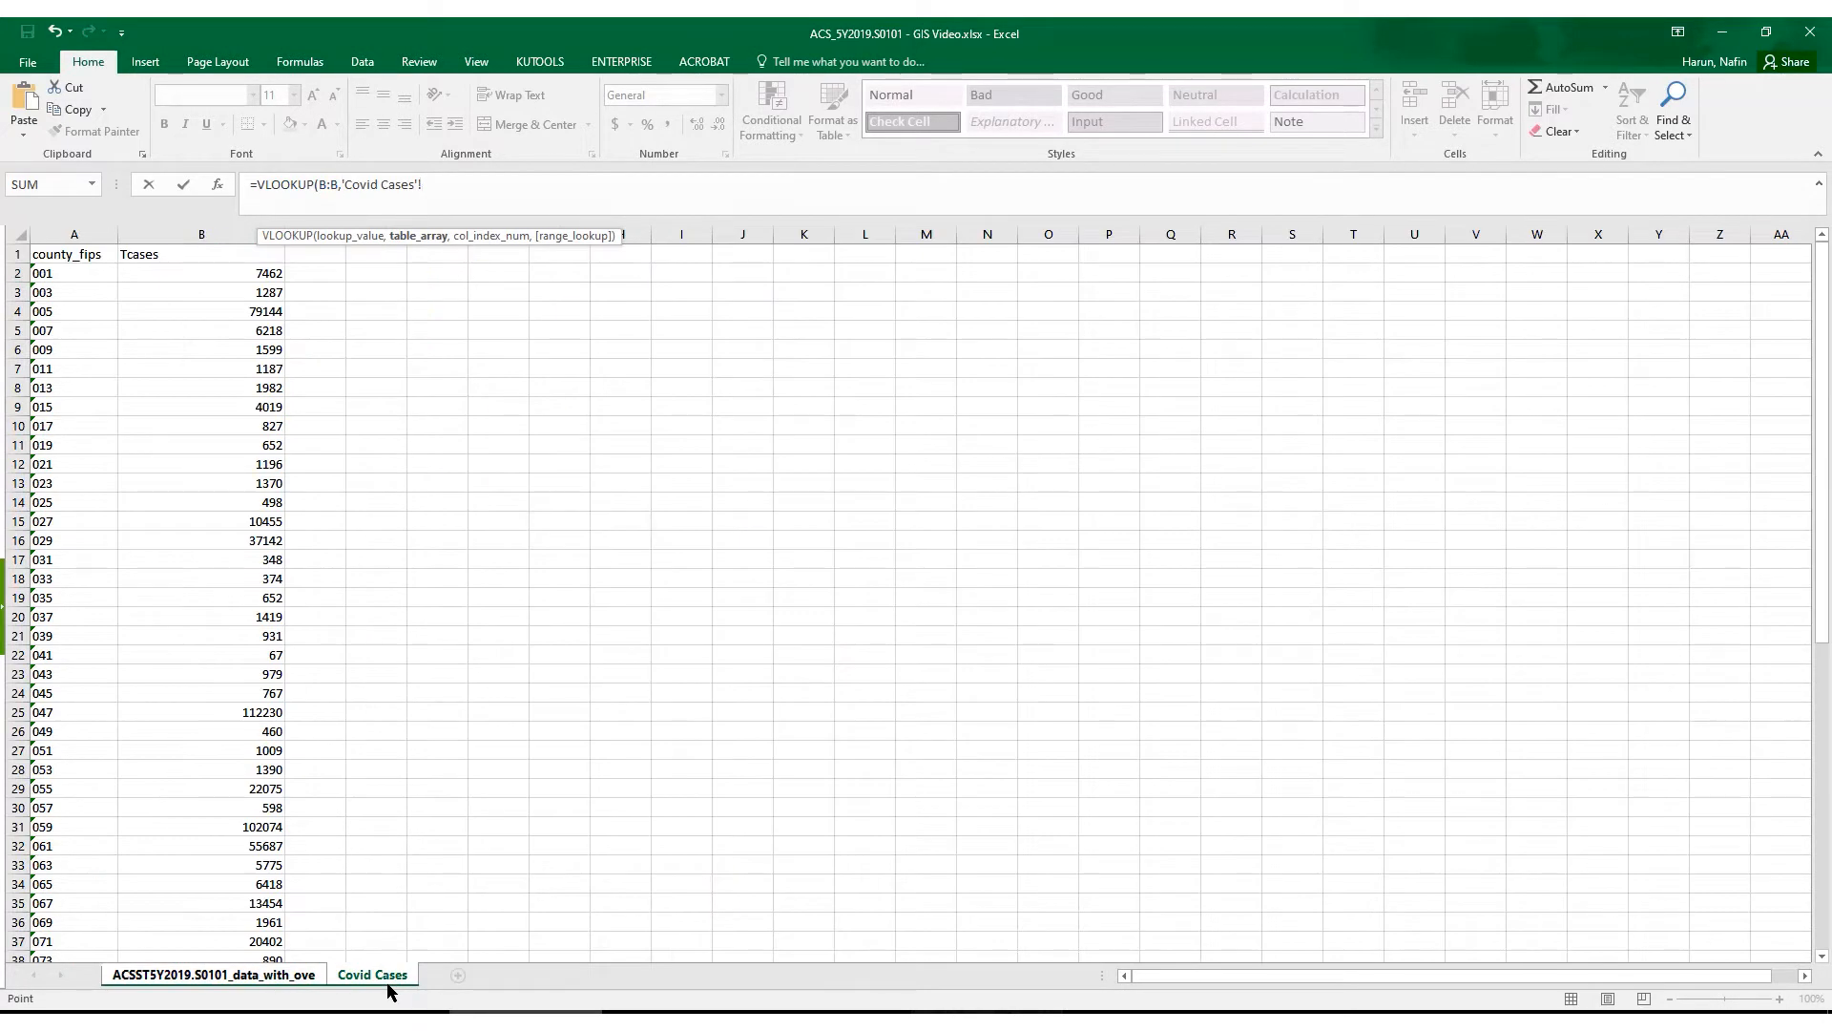
{"action": "left_click_drag", "start_coordinate": [86, 234], "coordinate": [207, 250]}
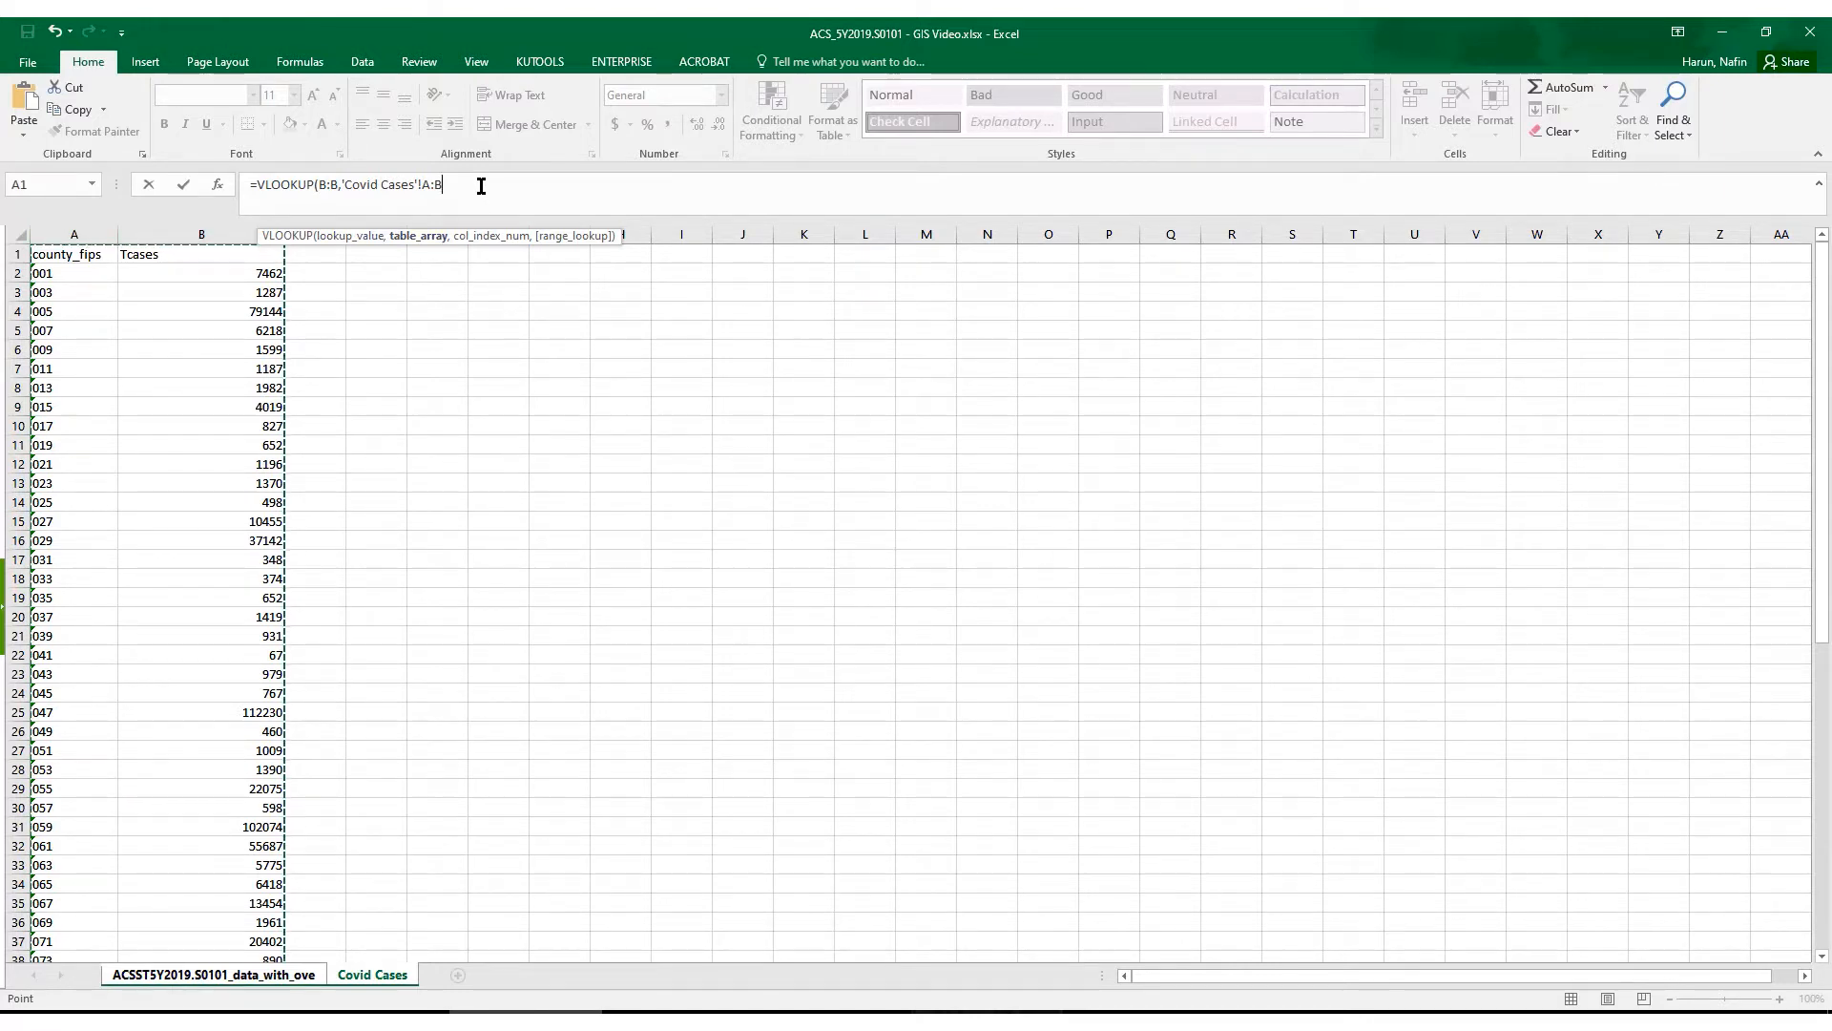
{"action": "type", "text": ",2"}
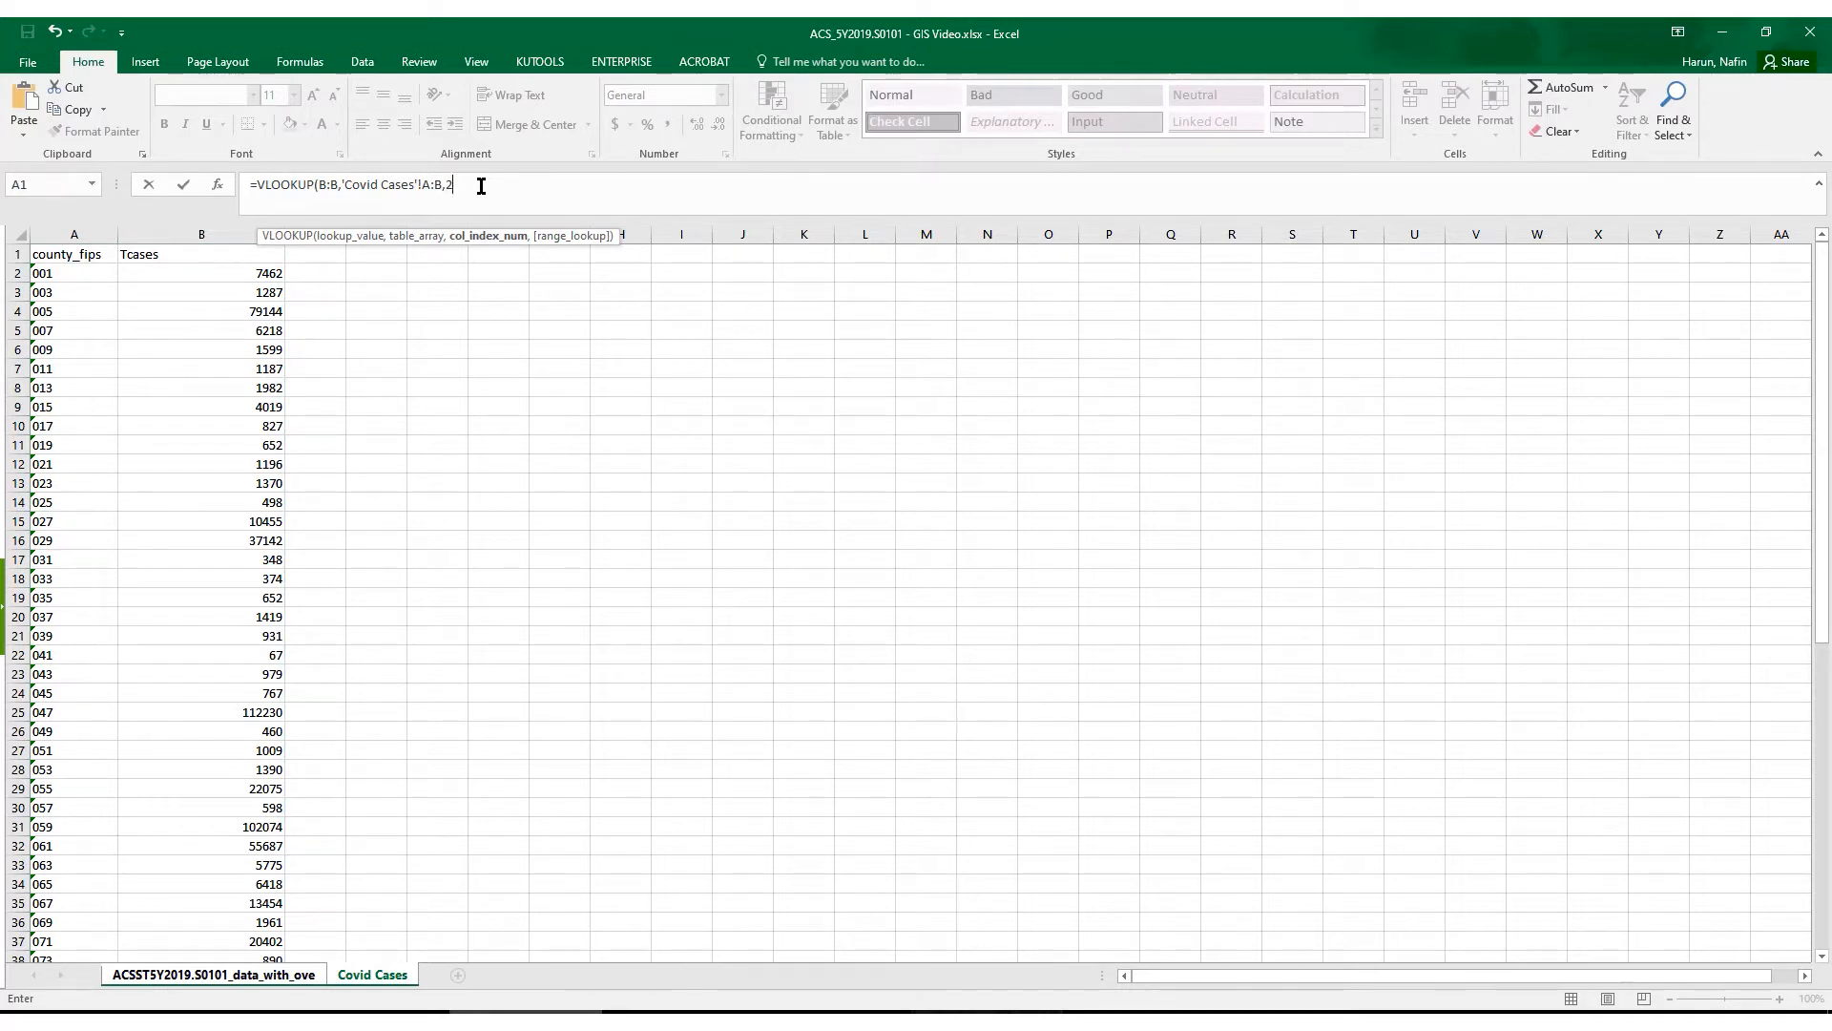
{"action": "type", "text": ",false)"}
{"action": "key", "text": "Return"}
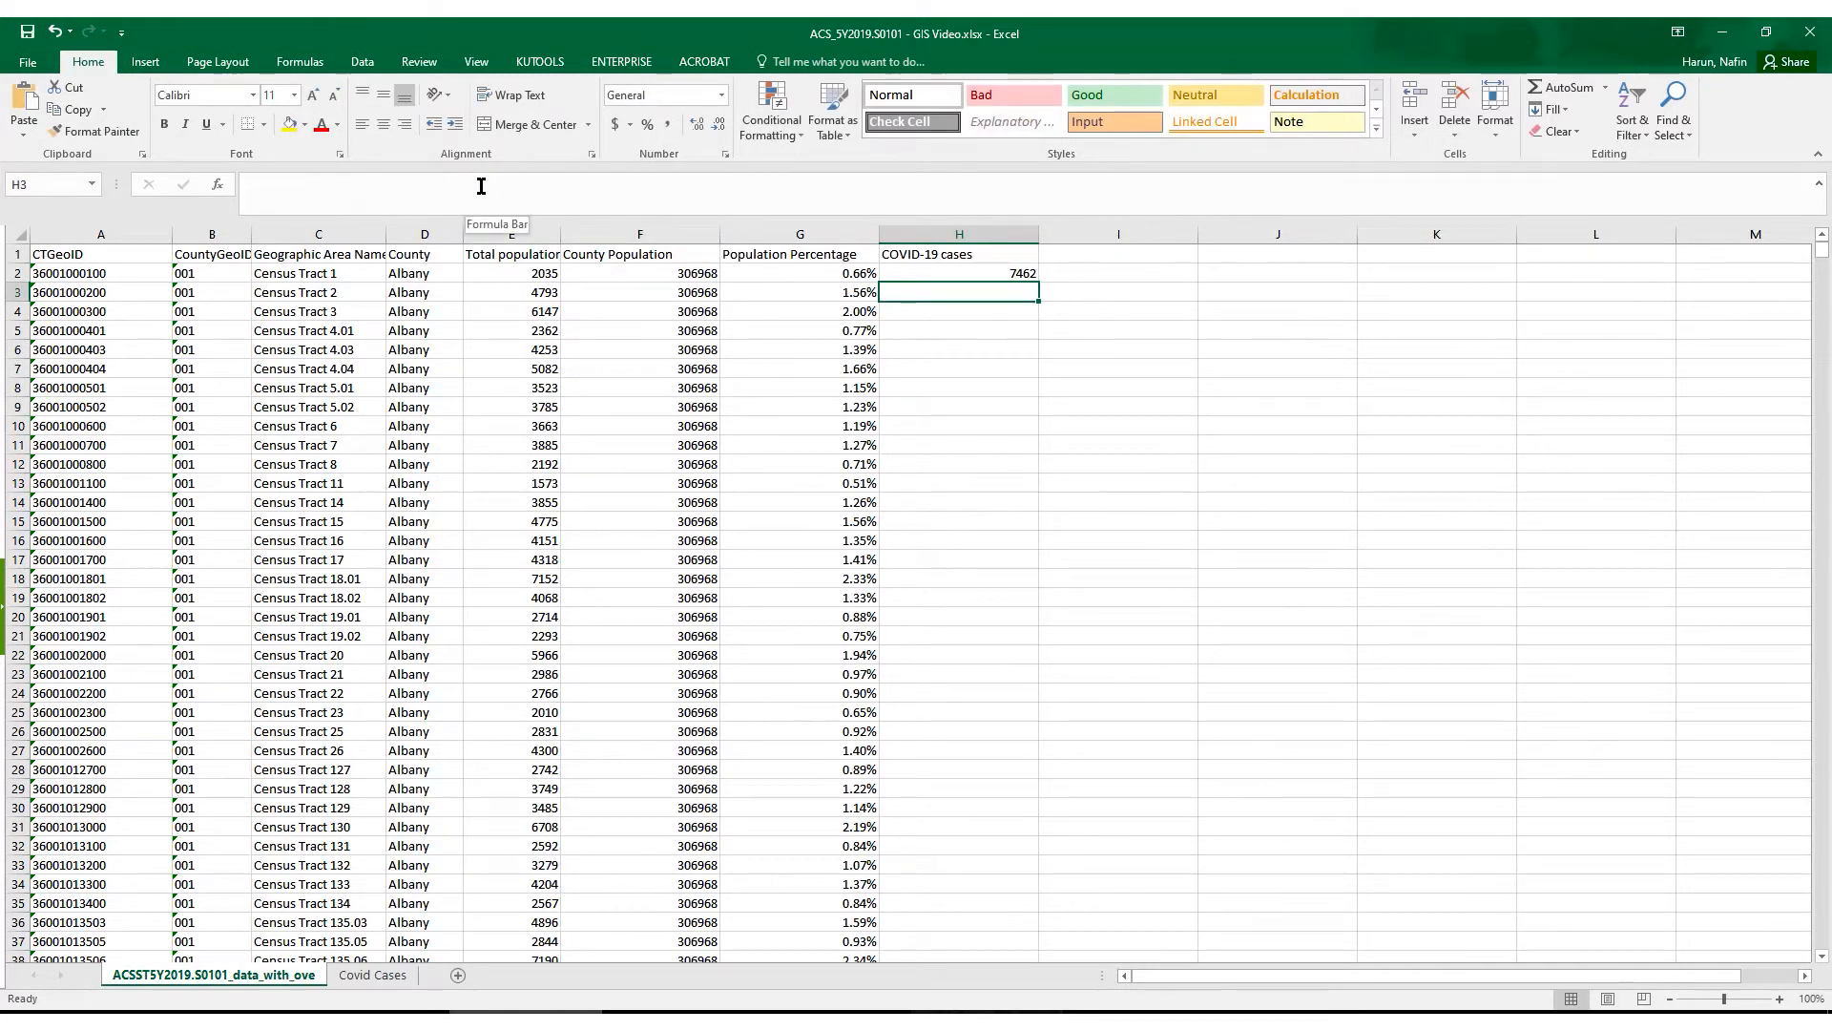
{"action": "key", "text": "Up"}
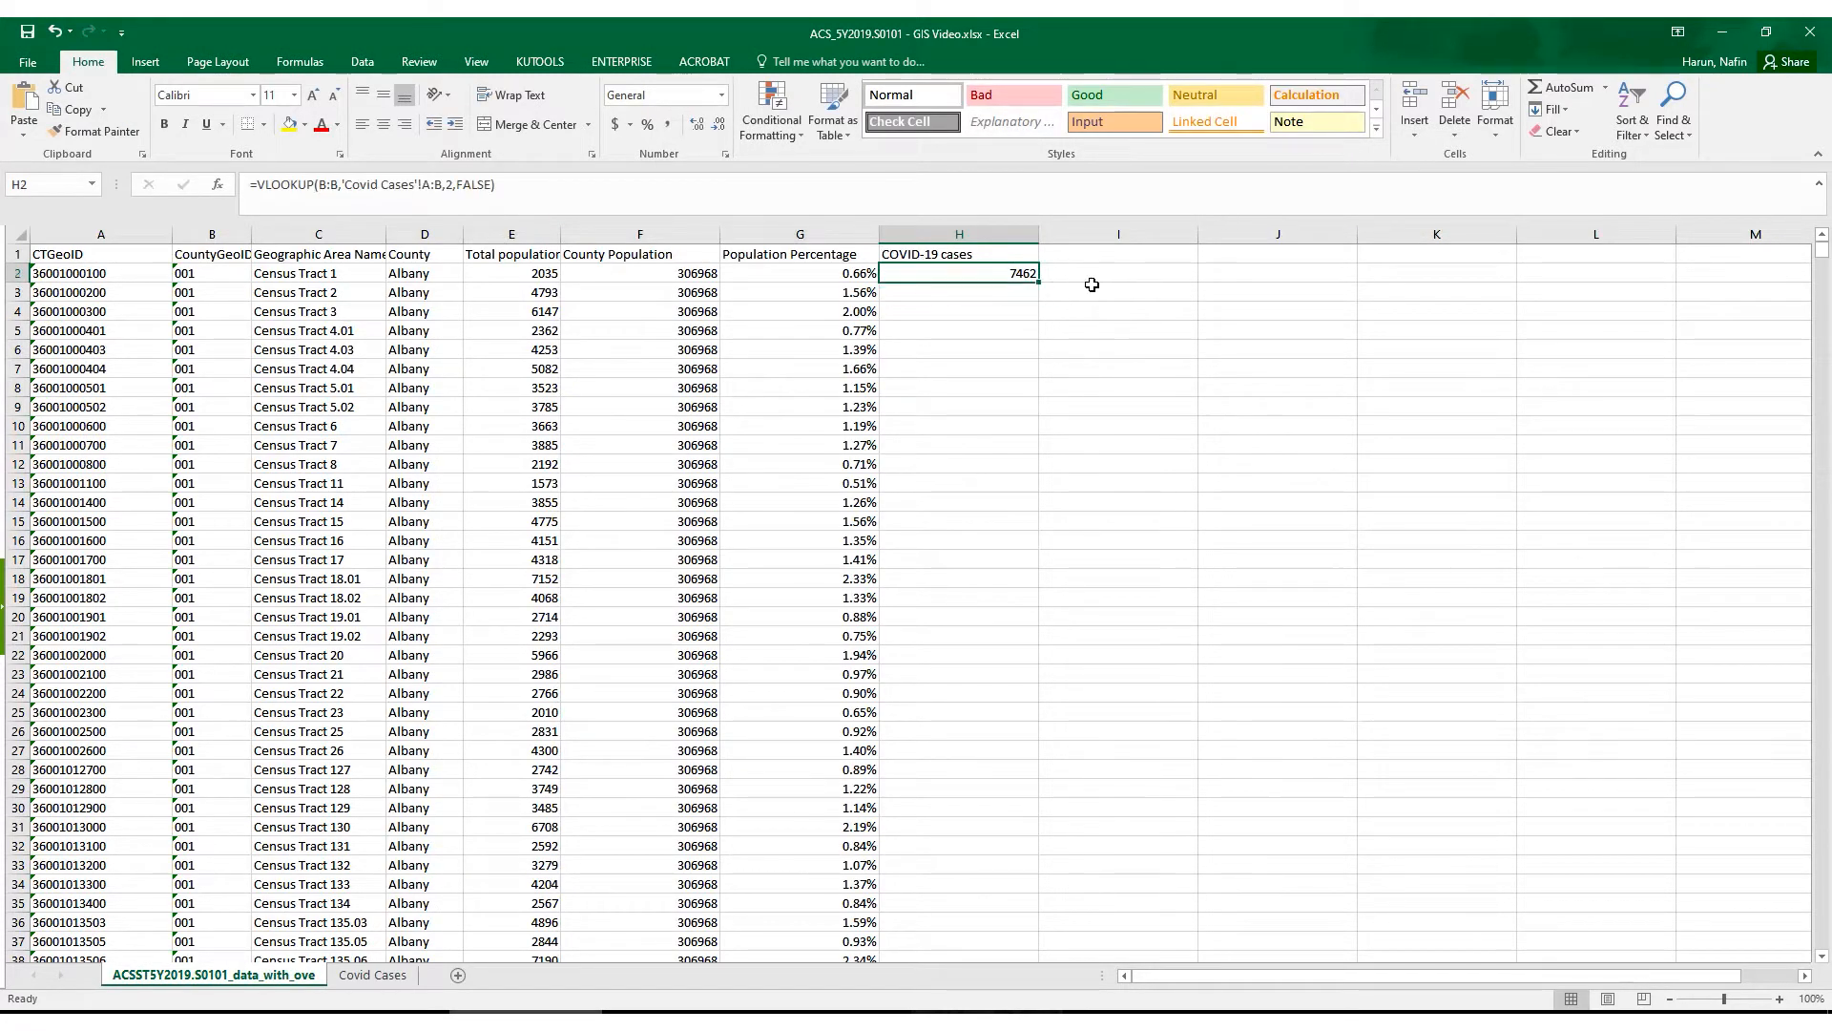
{"action": "double_click", "coordinate": [1038, 280]}
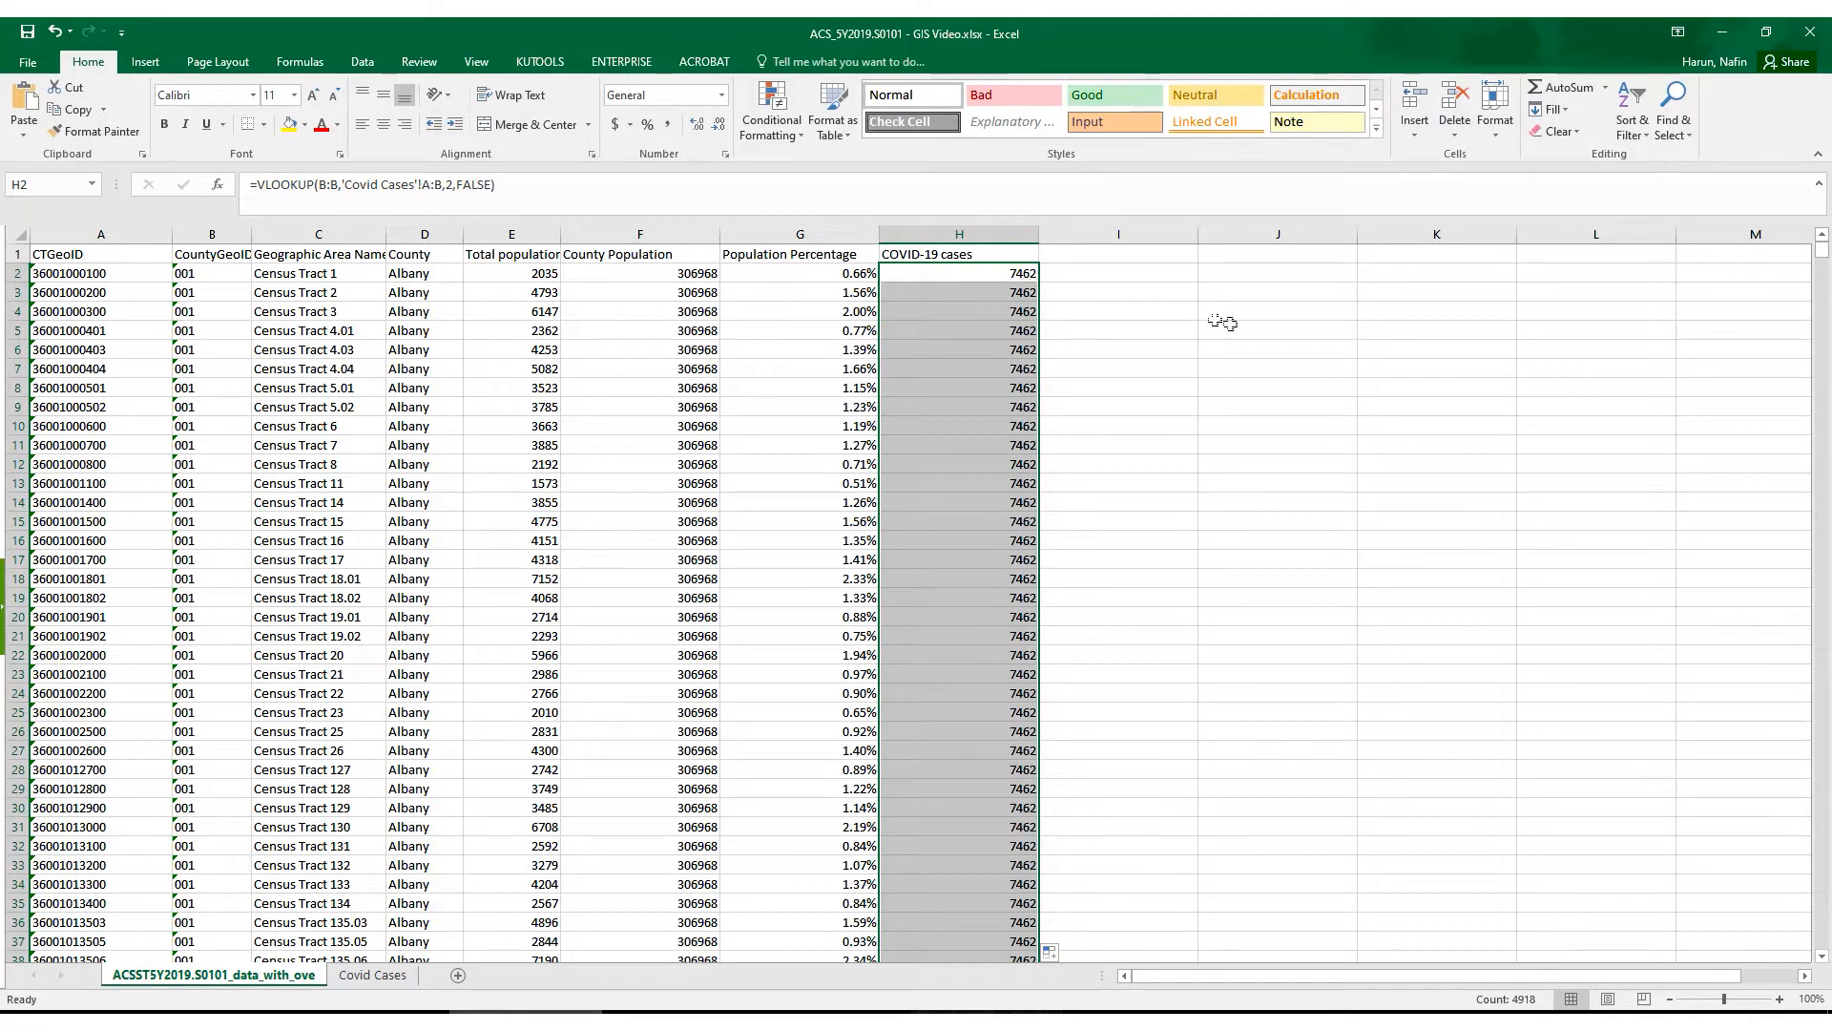
- Add the header Weighted Cases in cell I1
{"action": "left_click", "coordinate": [1107, 253]}
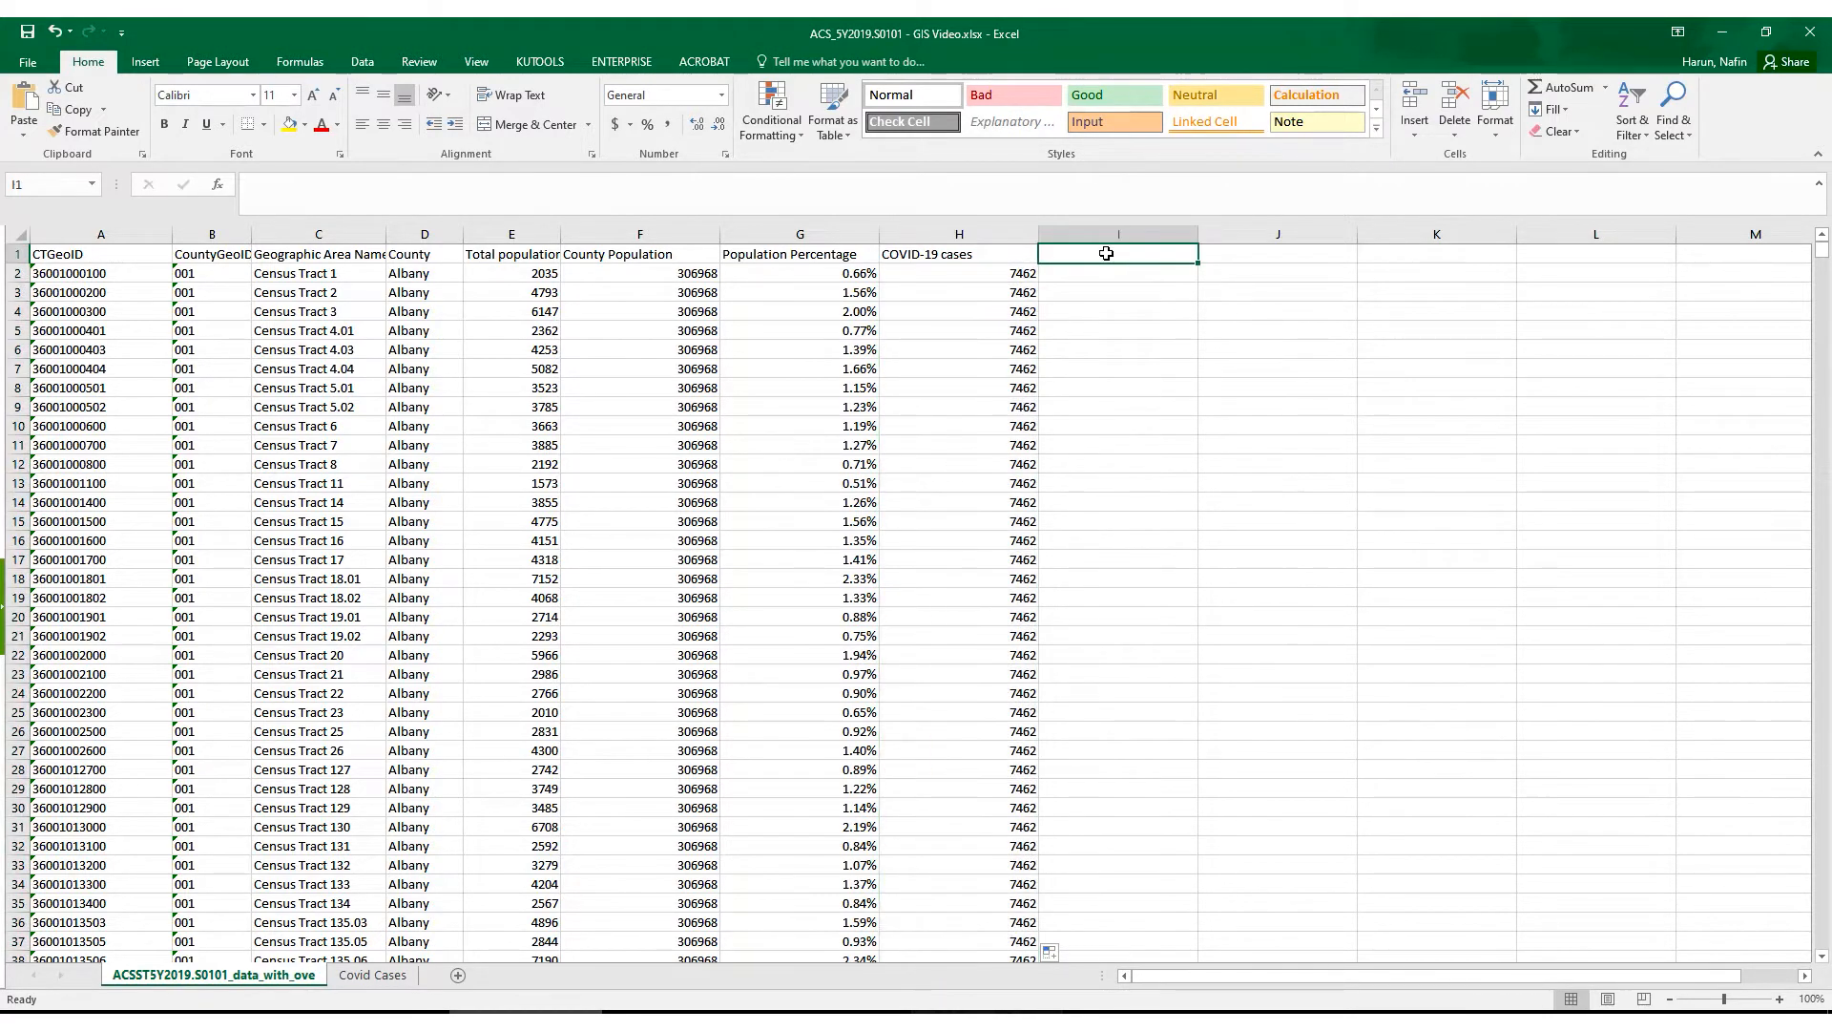
{"action": "key", "text": "ctrl+v"}
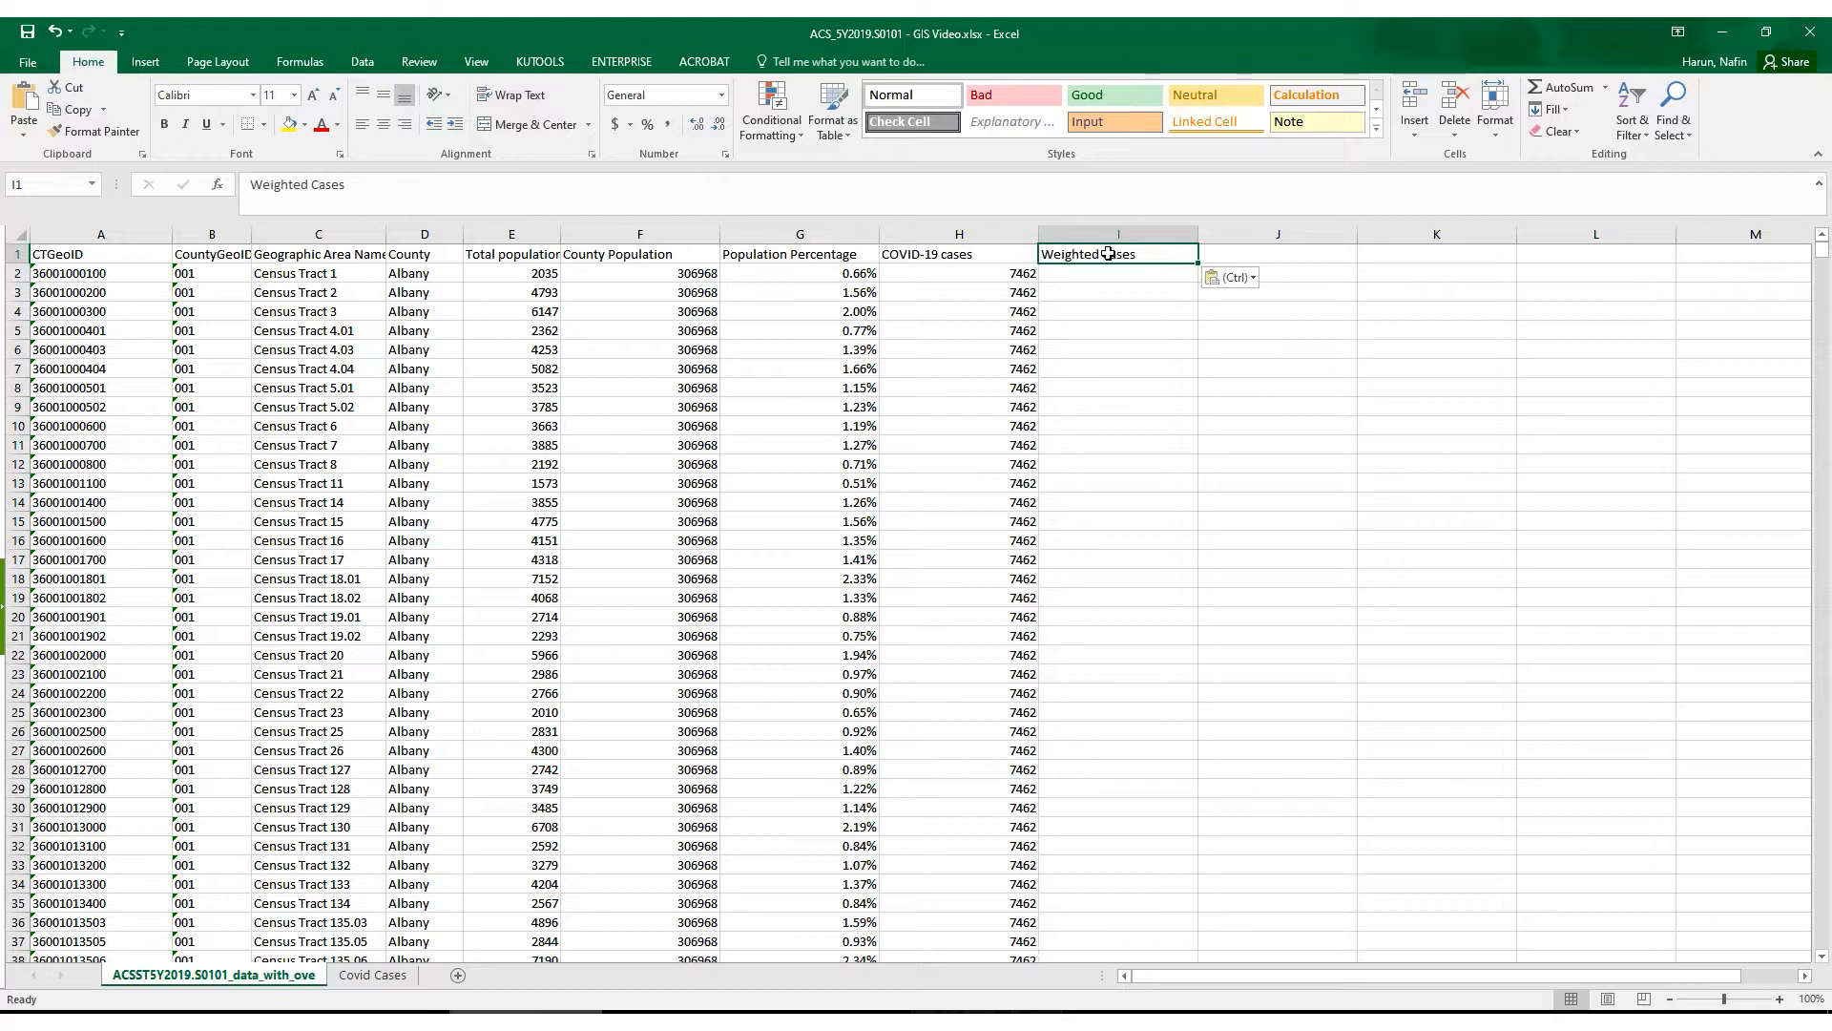
{"action": "key", "text": "Return"}
- Calculate the weighted cases with =H2*G2 in I2 and fill the formula down column I
{"action": "type", "text": "="}
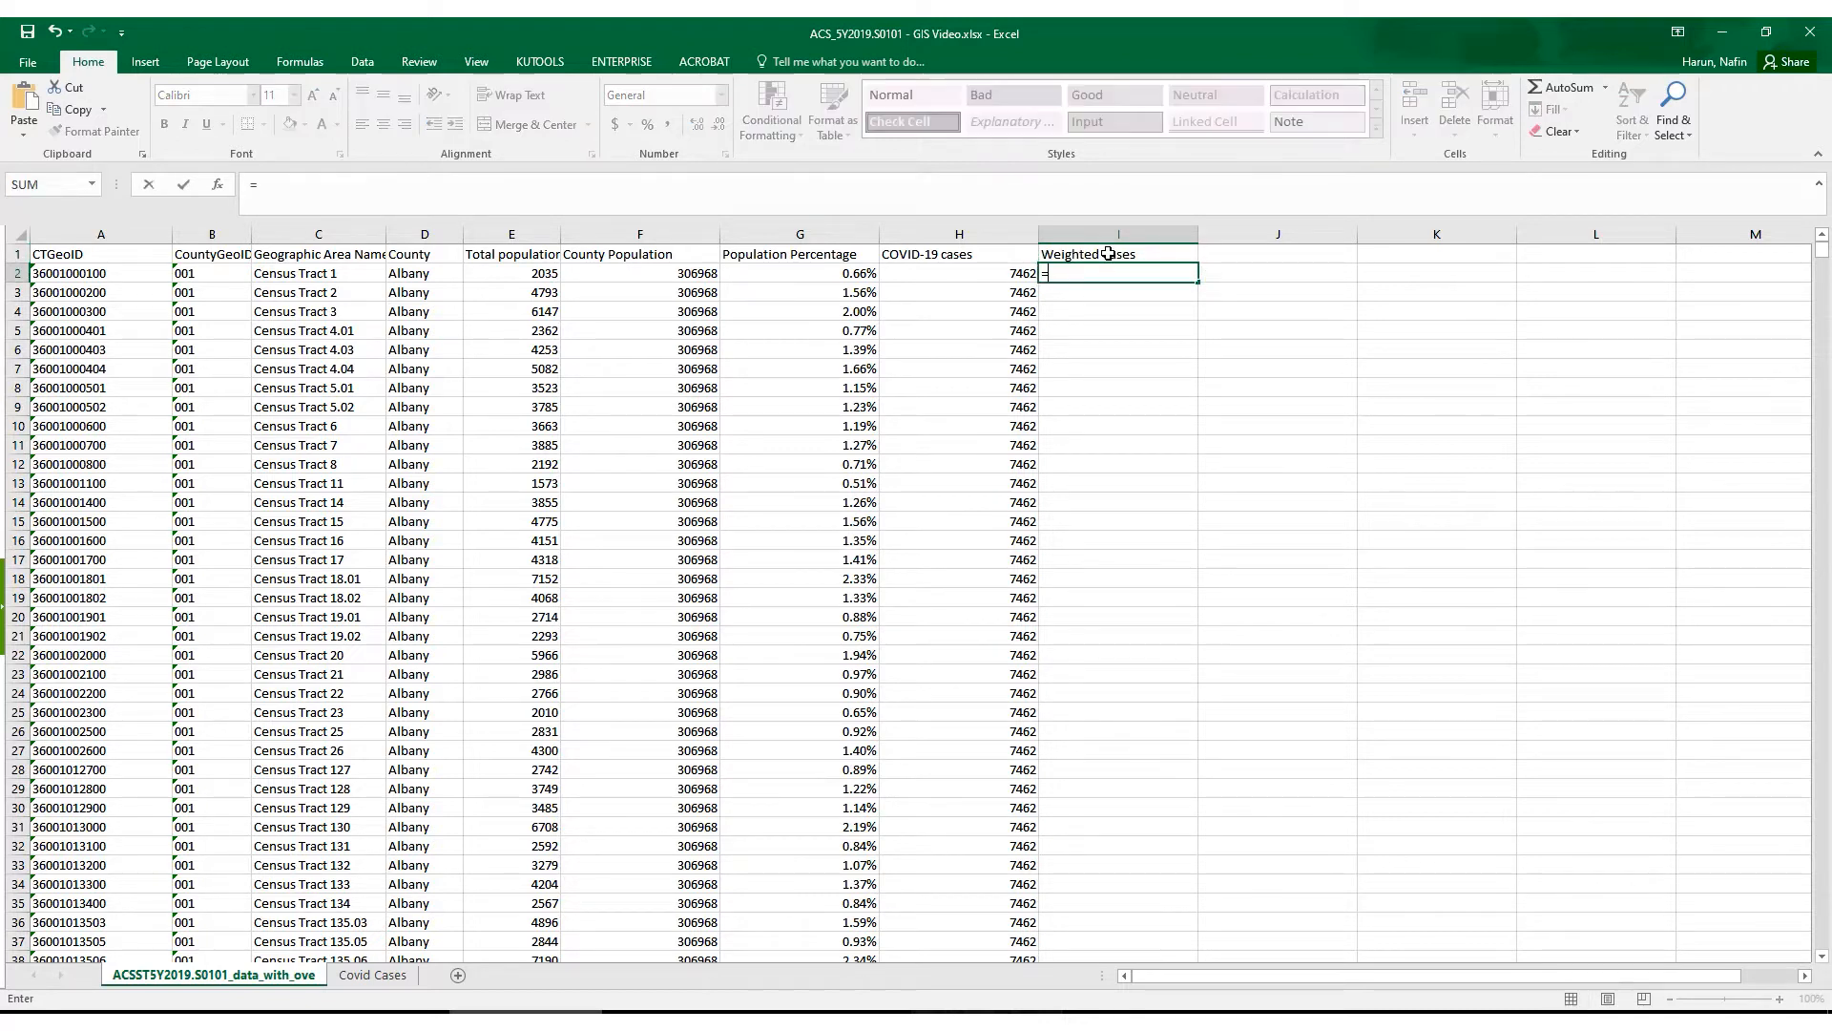
{"action": "left_click", "coordinate": [993, 271]}
{"action": "type", "text": "*"}
{"action": "left_click", "coordinate": [848, 271]}
{"action": "key", "text": "Return"}
{"action": "left_click", "coordinate": [1174, 275]}
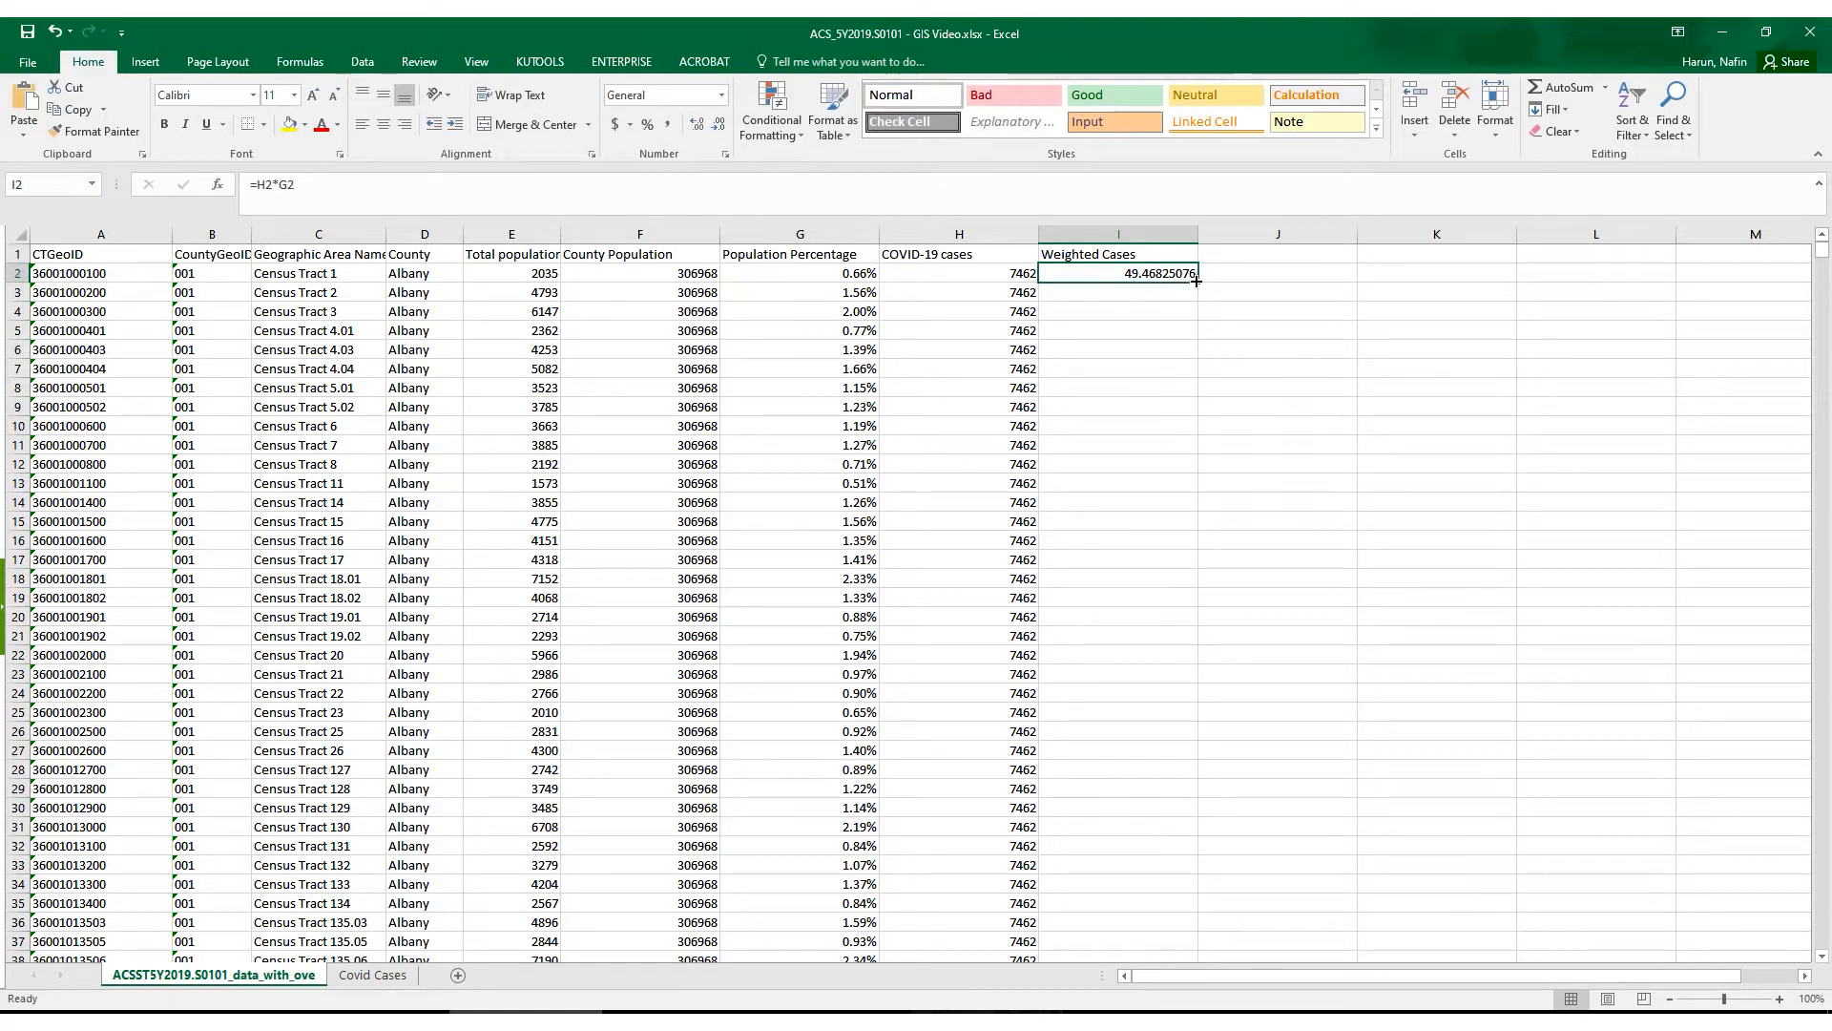
{"action": "double_click", "coordinate": [1196, 281]}
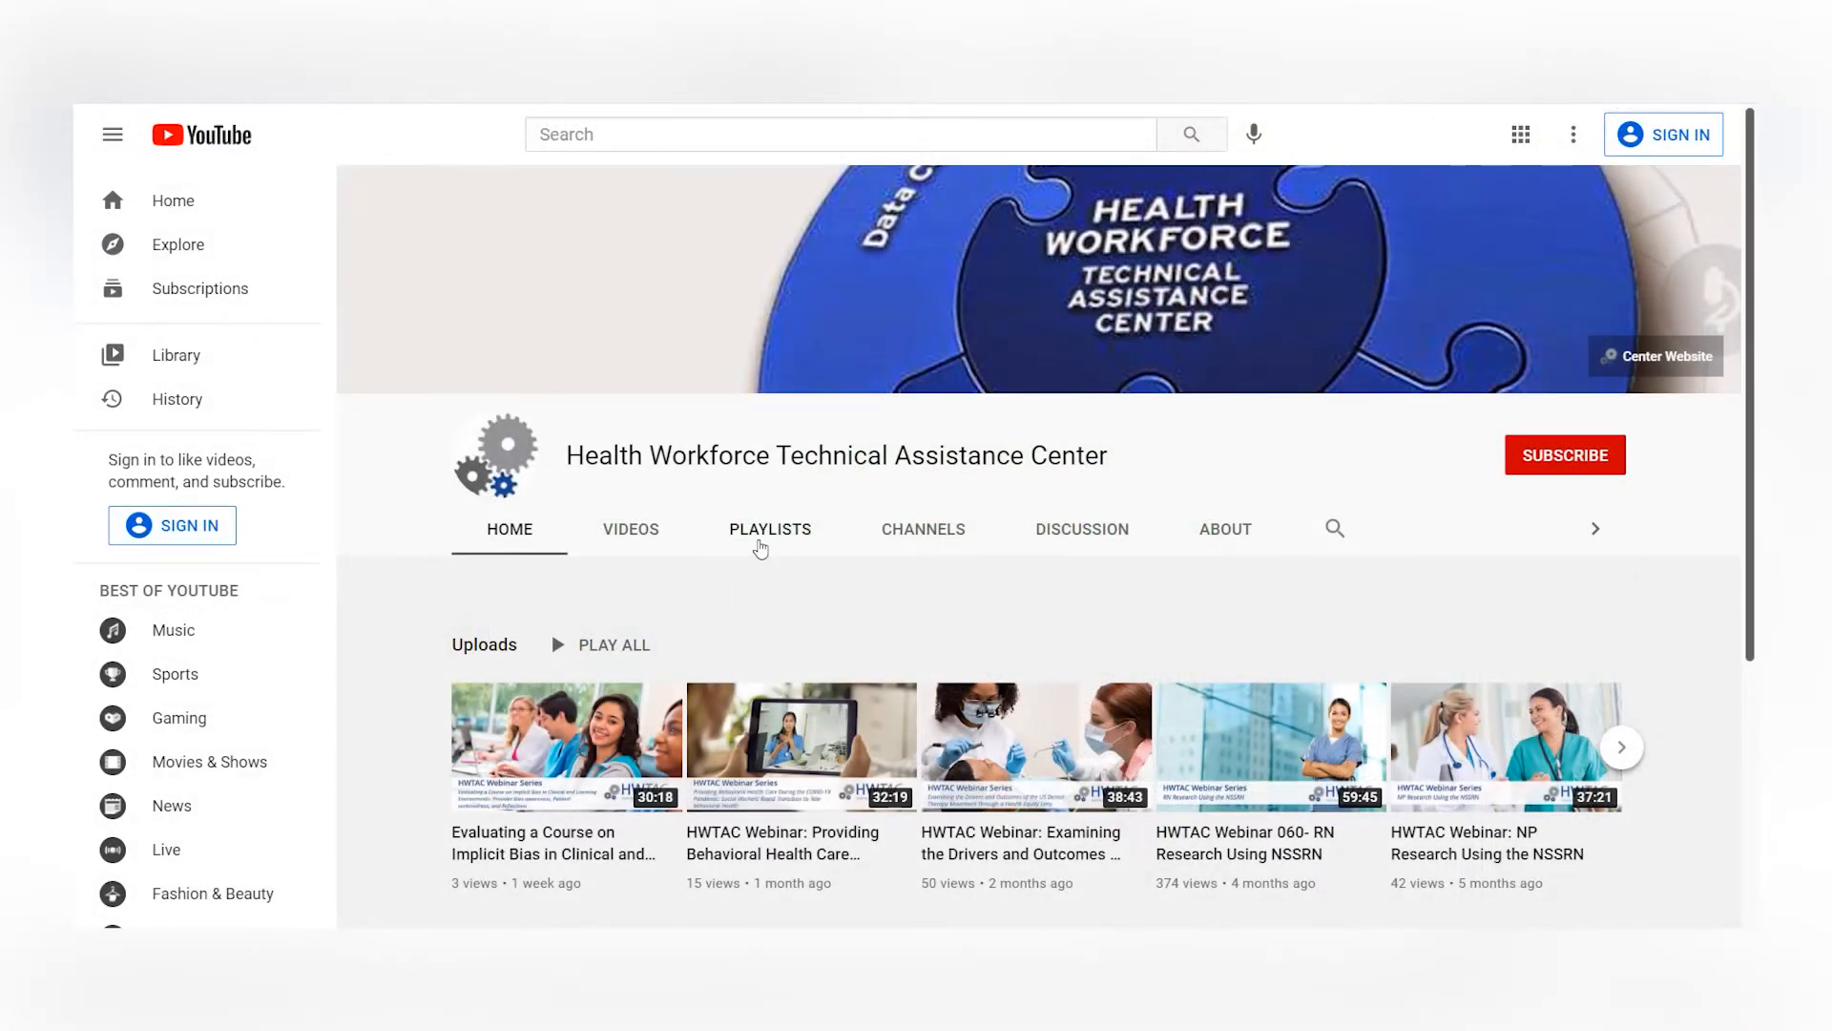
- Switch to YouTube and show the playlists of the Health Workforce Technical Assistance Center channel
{"action": "left_click", "coordinate": [761, 531]}
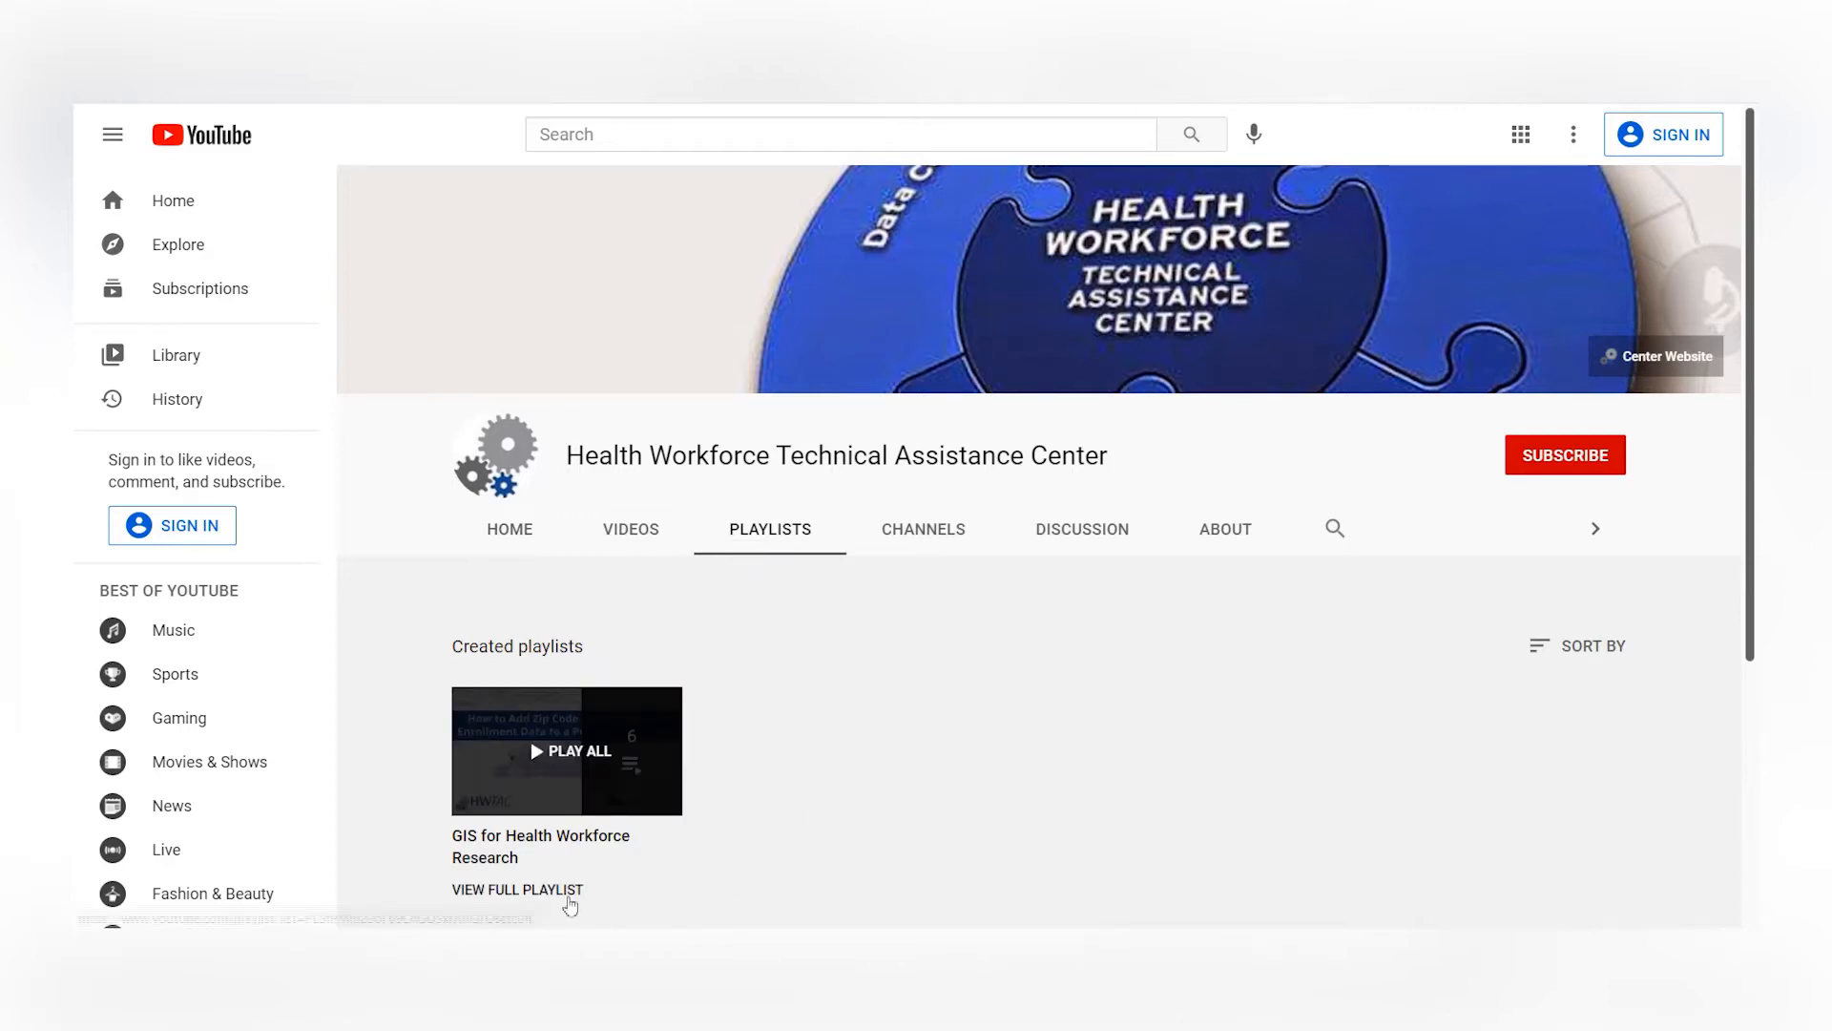
- Show the full GIS for Health Workforce Research playlist and look over its ArcGIS tutorial videos
{"action": "left_click", "coordinate": [569, 890]}
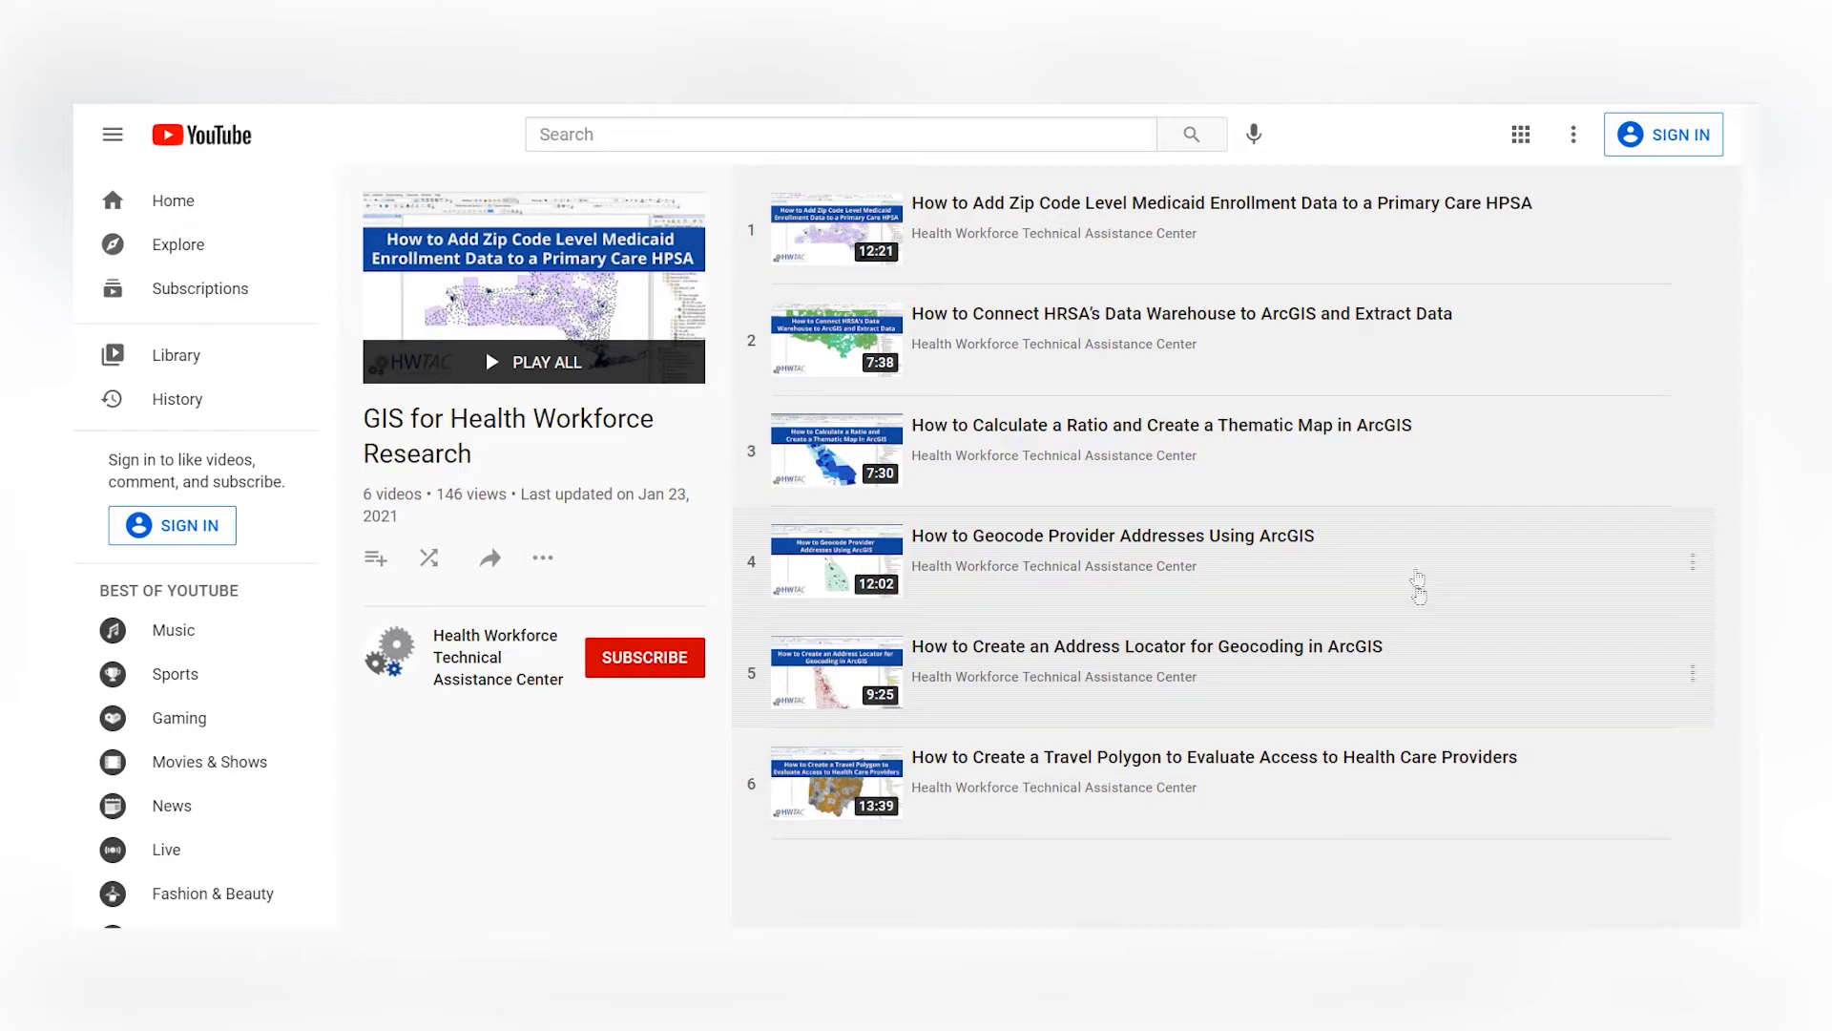
{"action": "left_click", "coordinate": [1345, 440]}
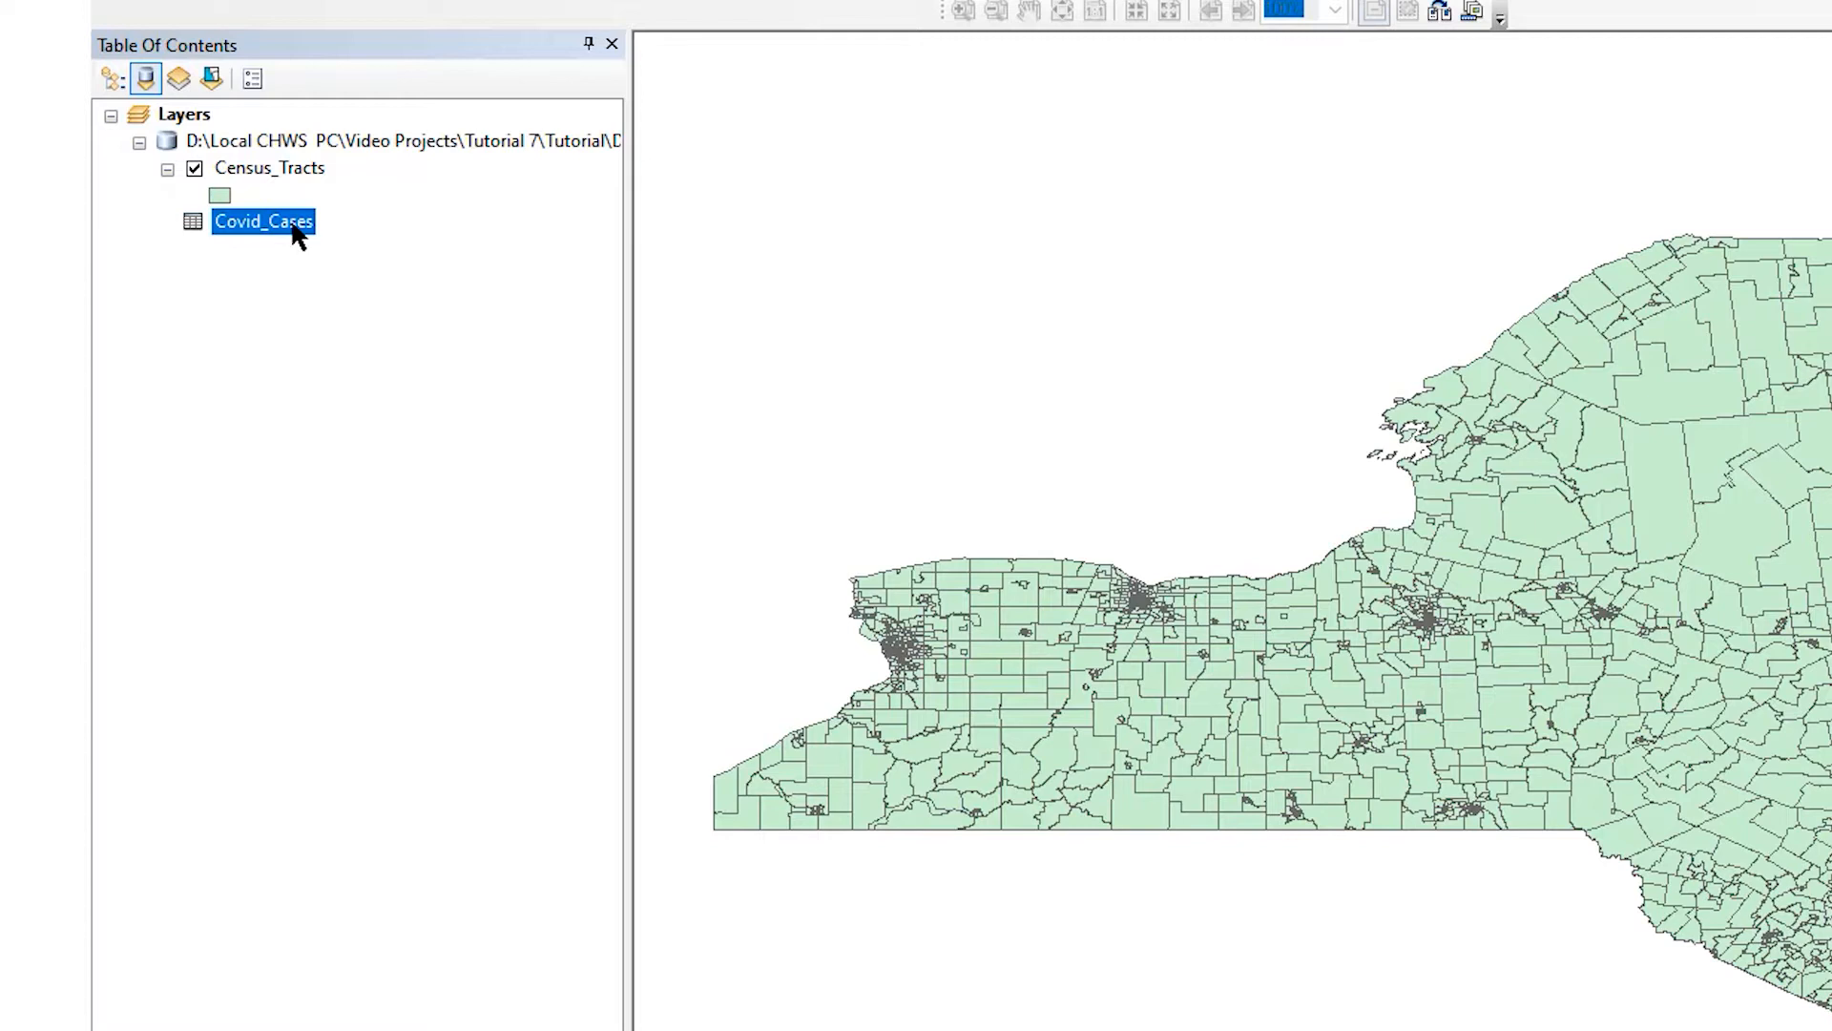
- Switch to ArcMap and start a join of table attributes to the Census_Tracts layer based on its GEOID field
{"action": "right_click", "coordinate": [271, 168]}
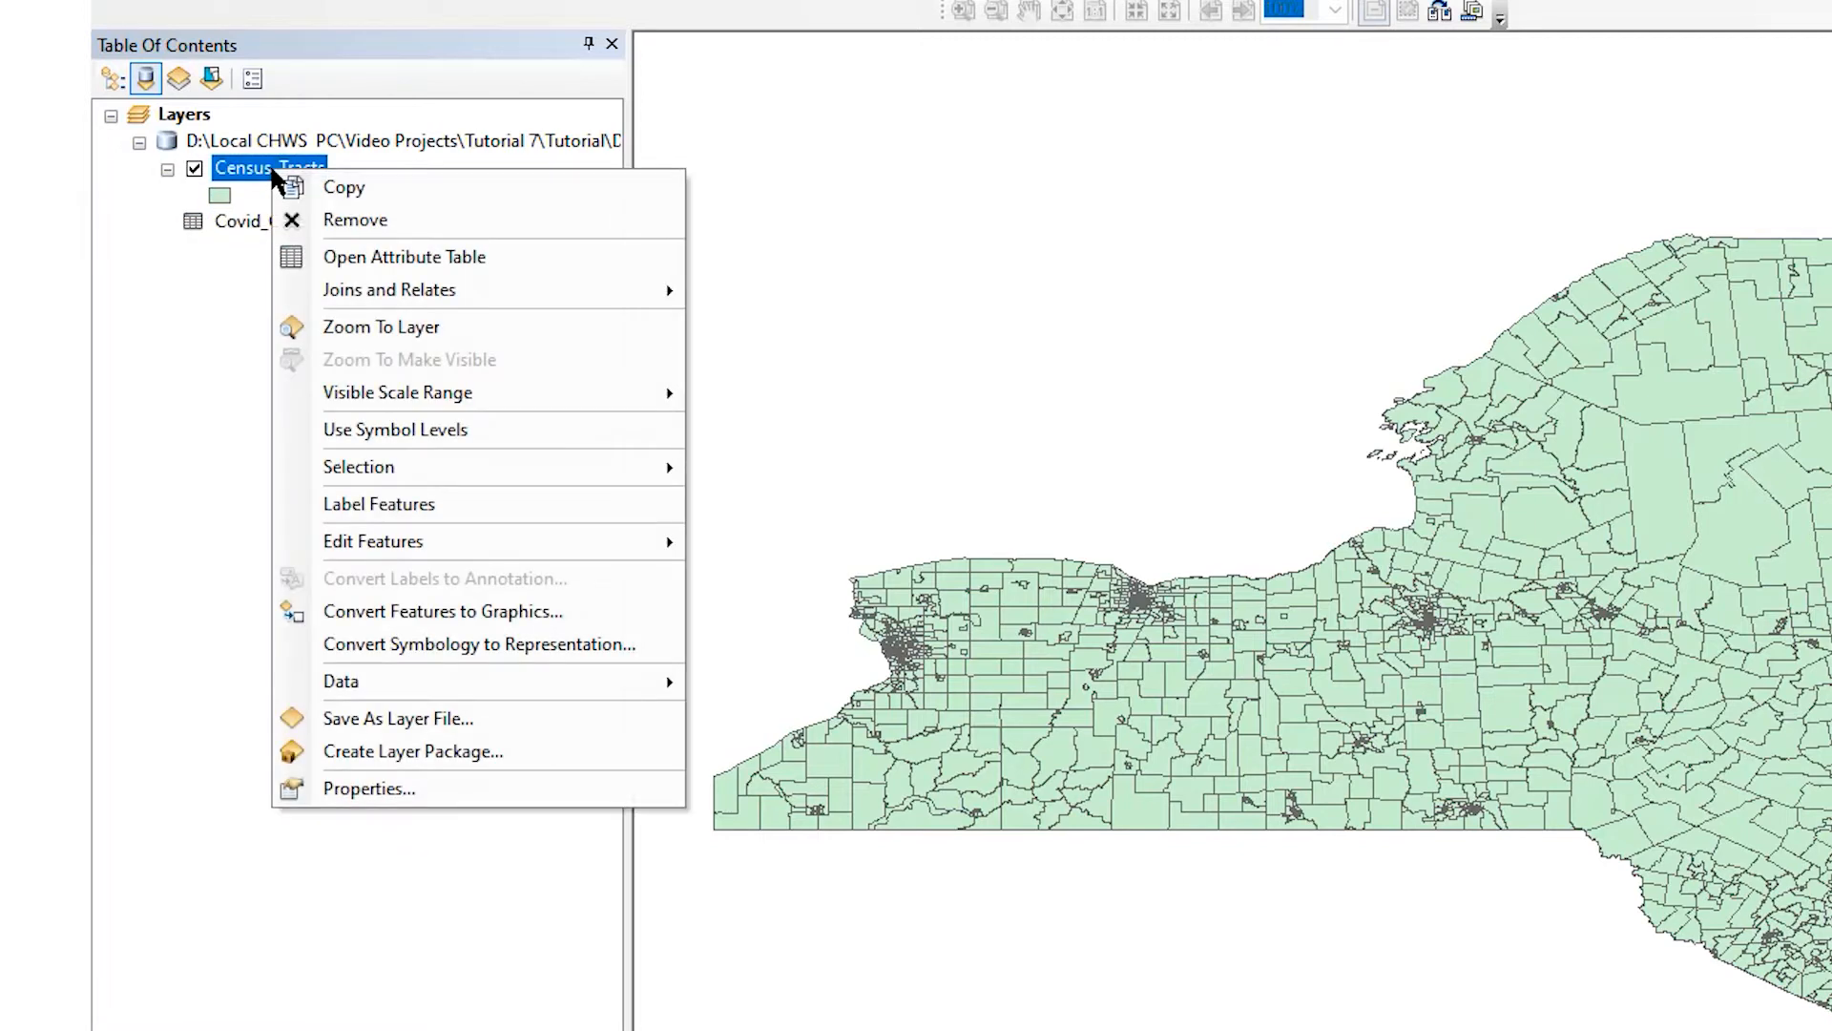
{"action": "mouse_move", "coordinate": [513, 288]}
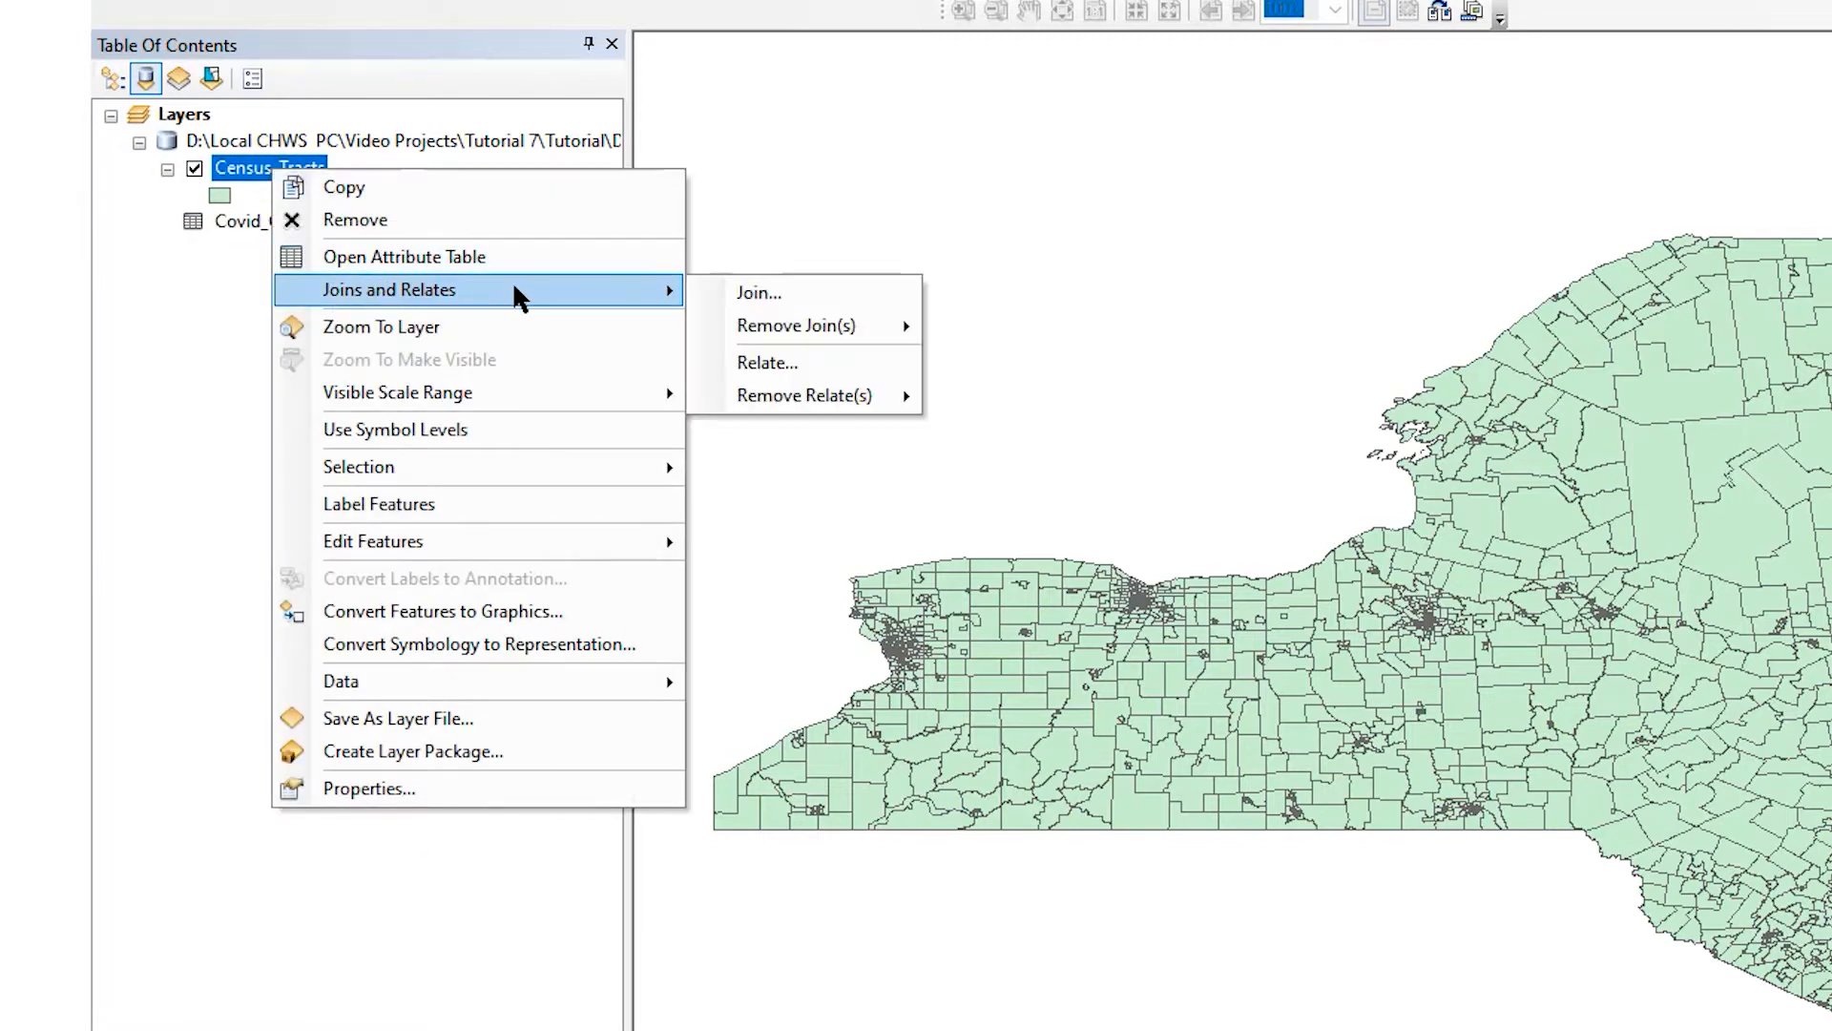
{"action": "left_click", "coordinate": [827, 303]}
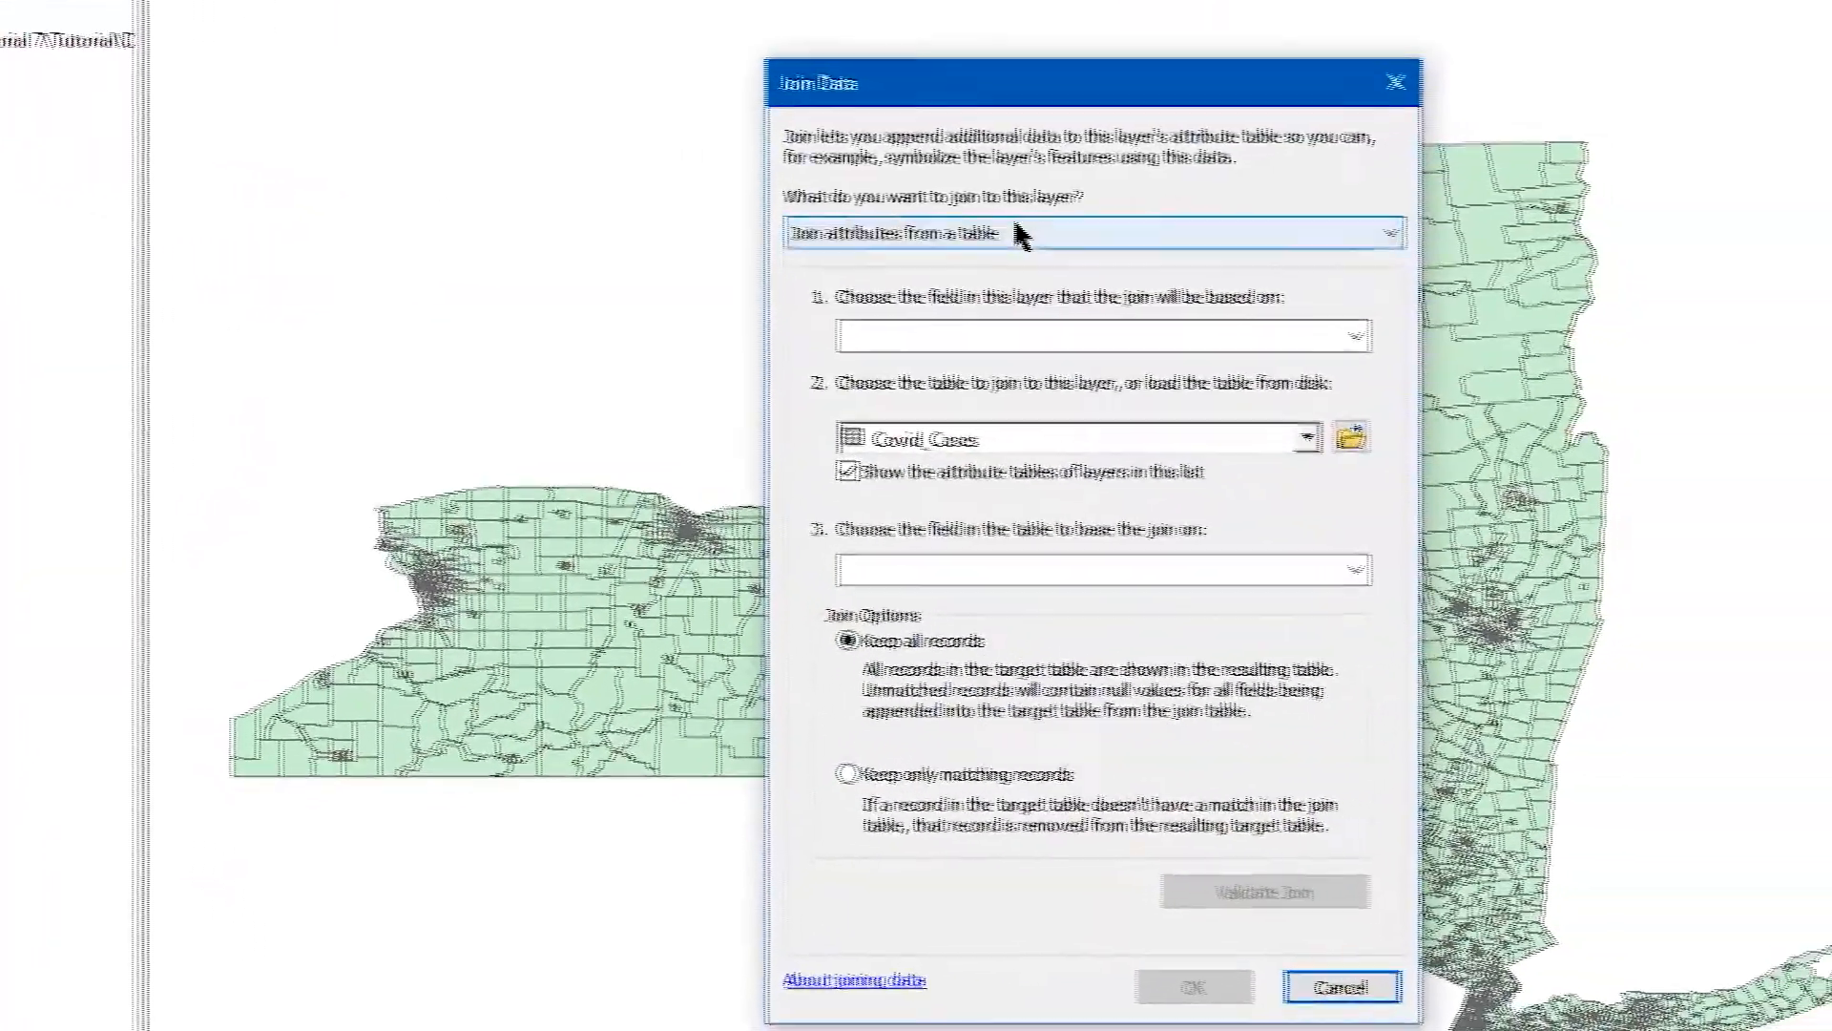
{"action": "left_click", "coordinate": [1229, 279]}
{"action": "left_click", "coordinate": [1228, 307]}
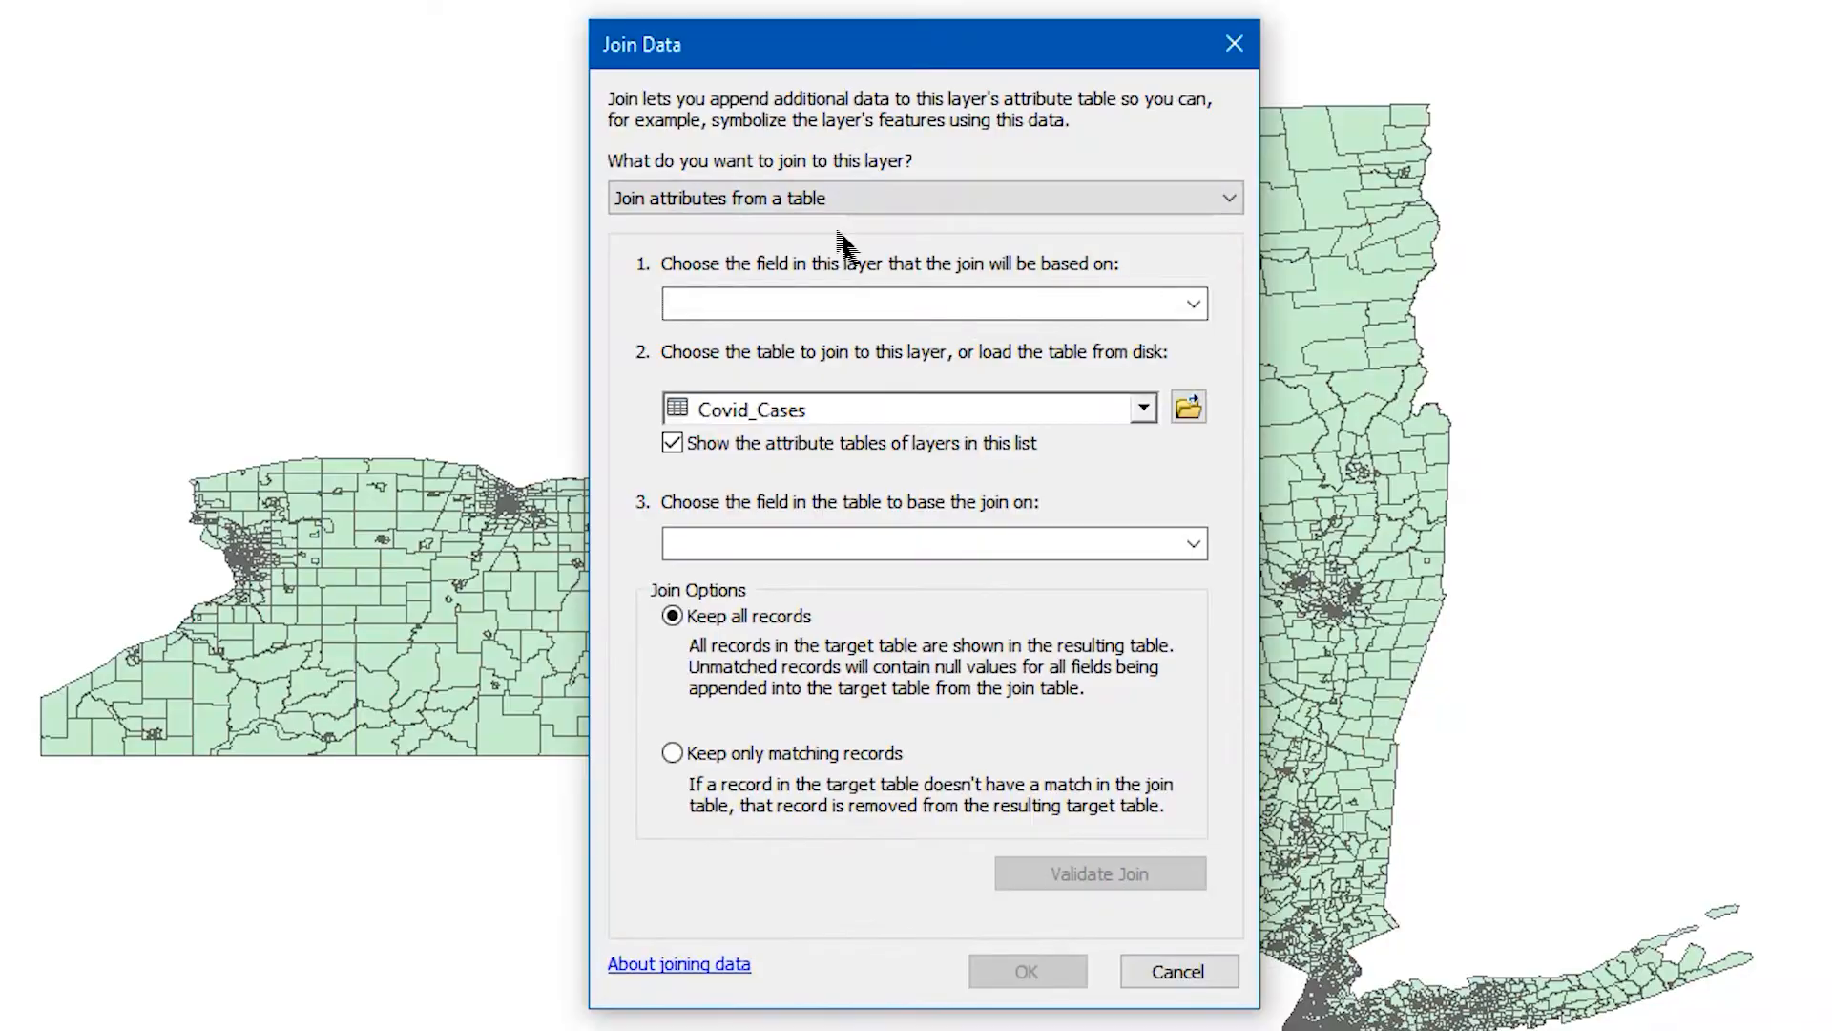
{"action": "left_click", "coordinate": [967, 306]}
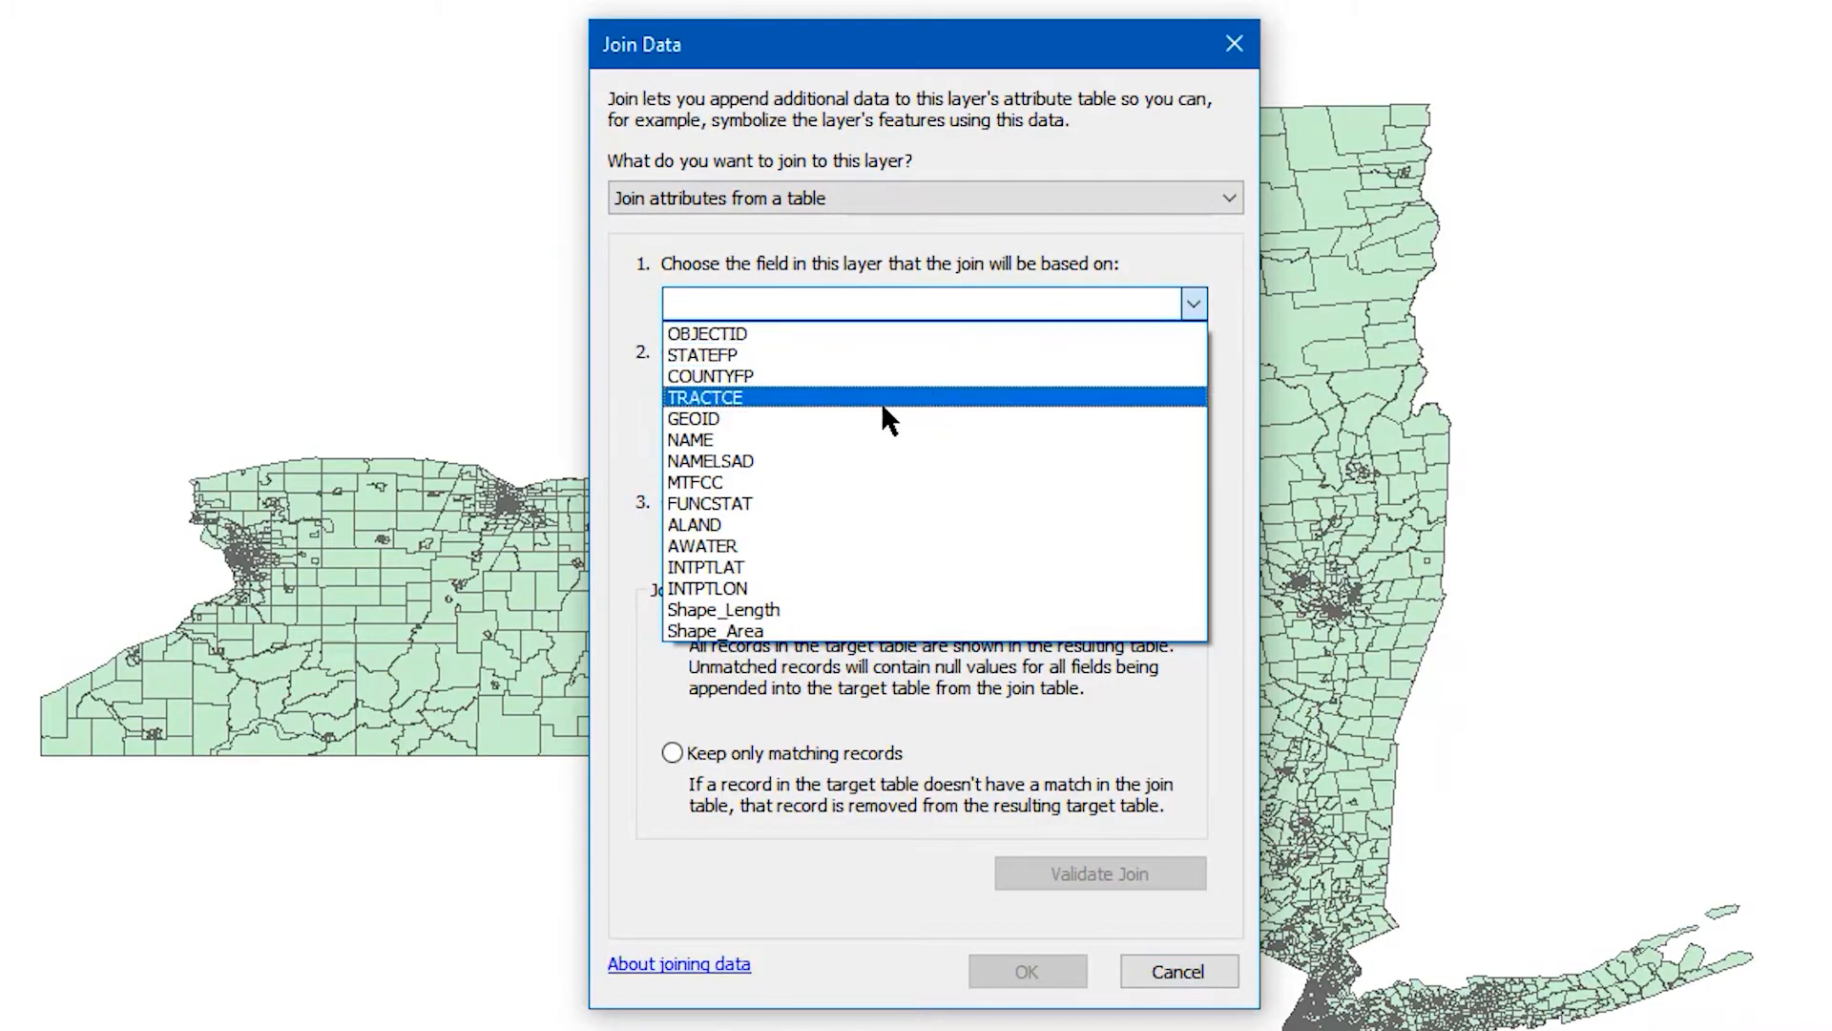
{"action": "left_click", "coordinate": [880, 416]}
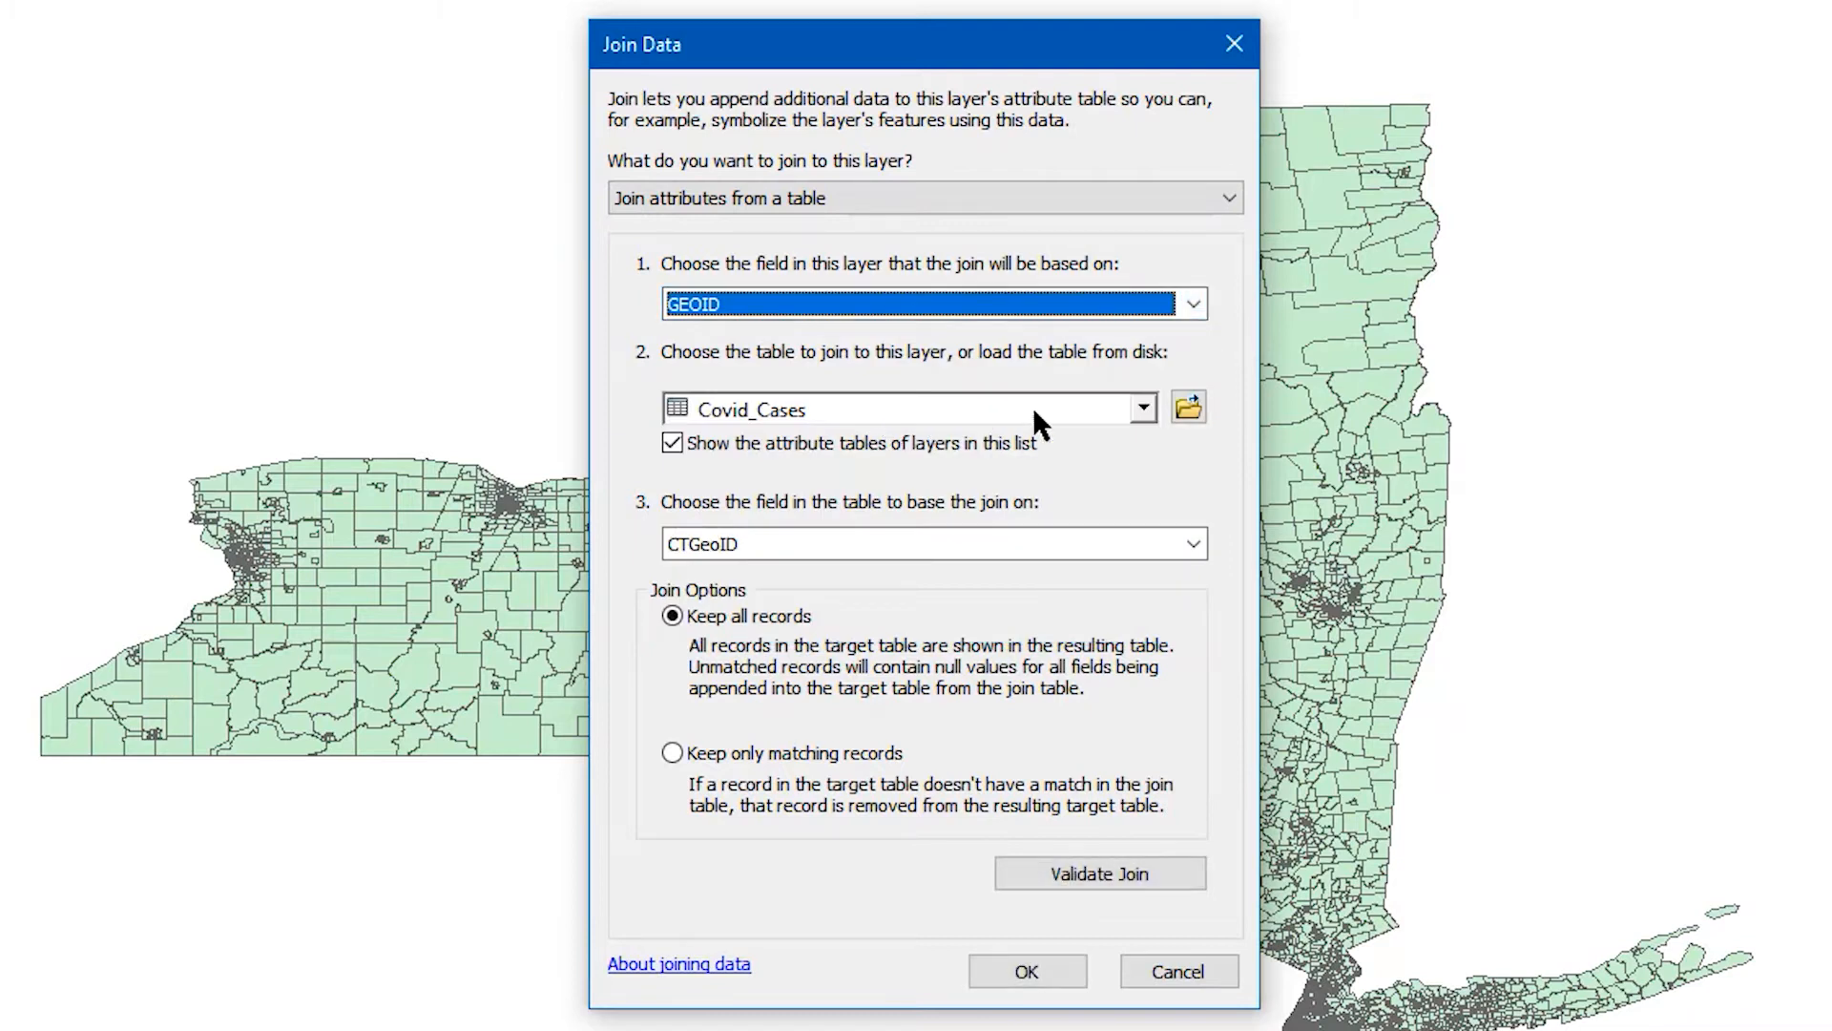
- Choose Covid_Cases as the join table with CTGeoID as its matching field, and run the join keeping all records
{"action": "left_click", "coordinate": [1144, 411]}
{"action": "left_click", "coordinate": [805, 444]}
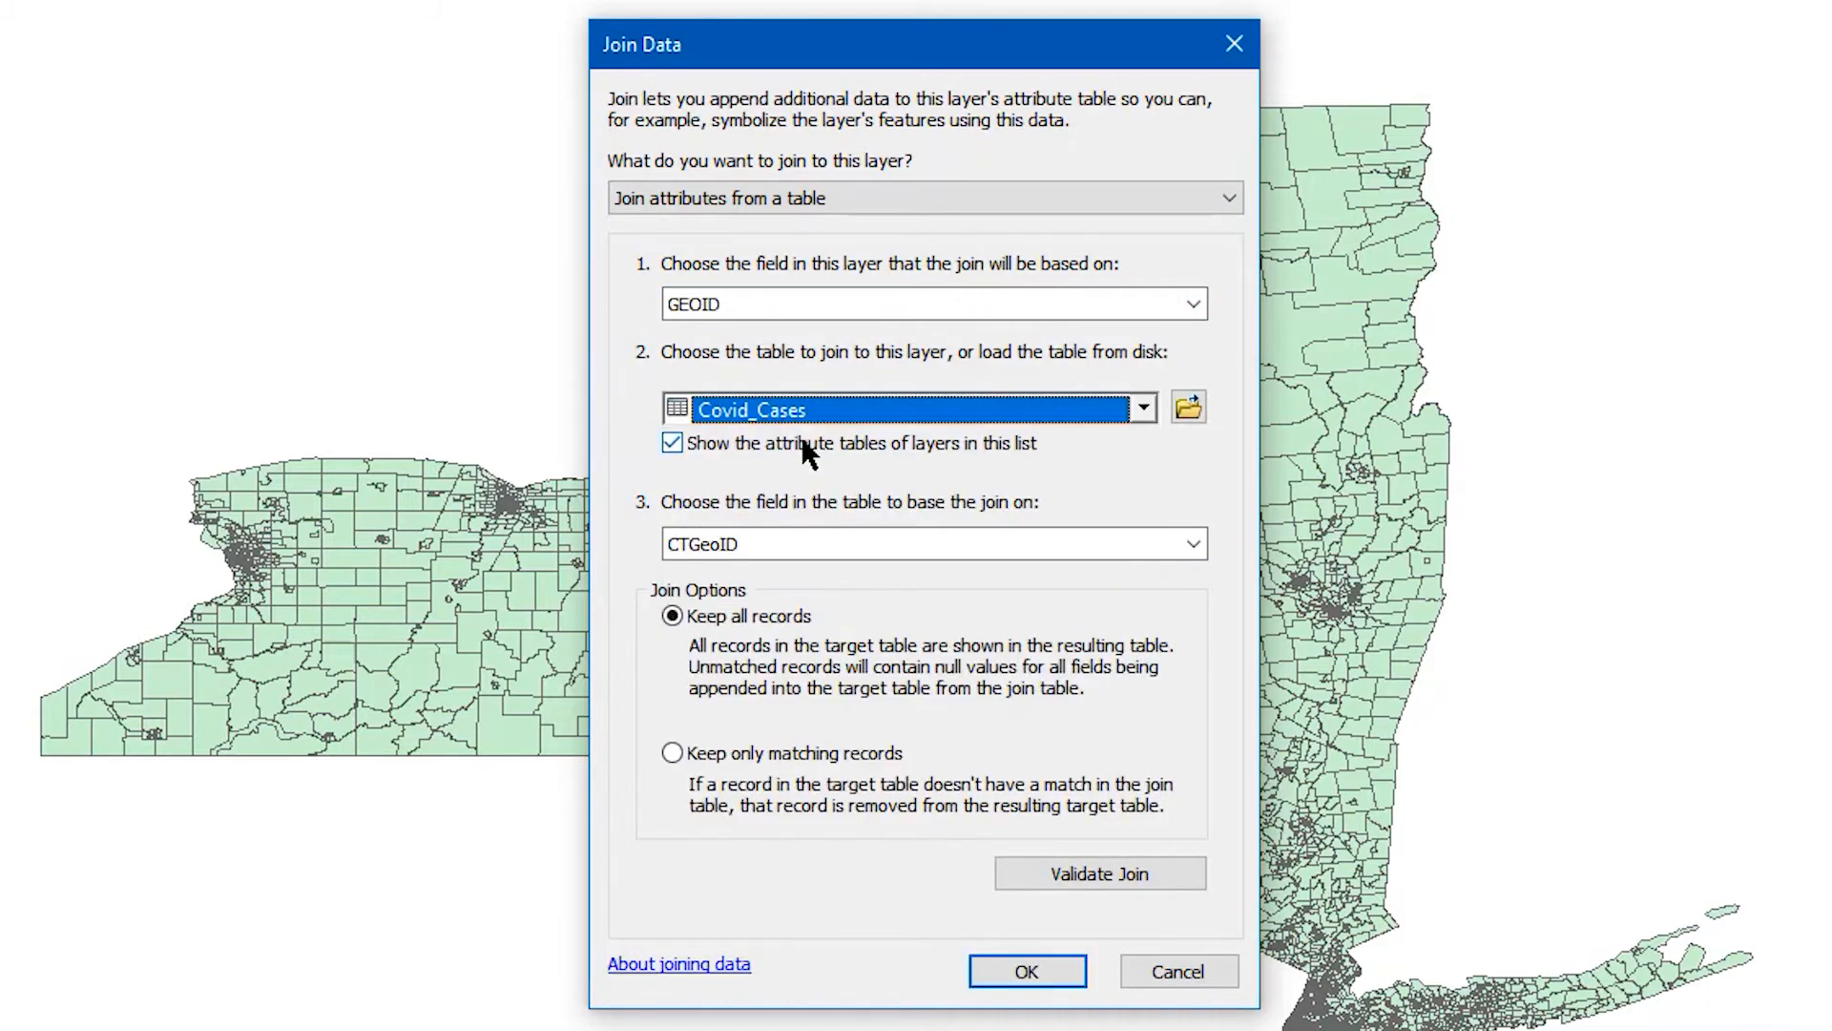
{"action": "left_click", "coordinate": [871, 544]}
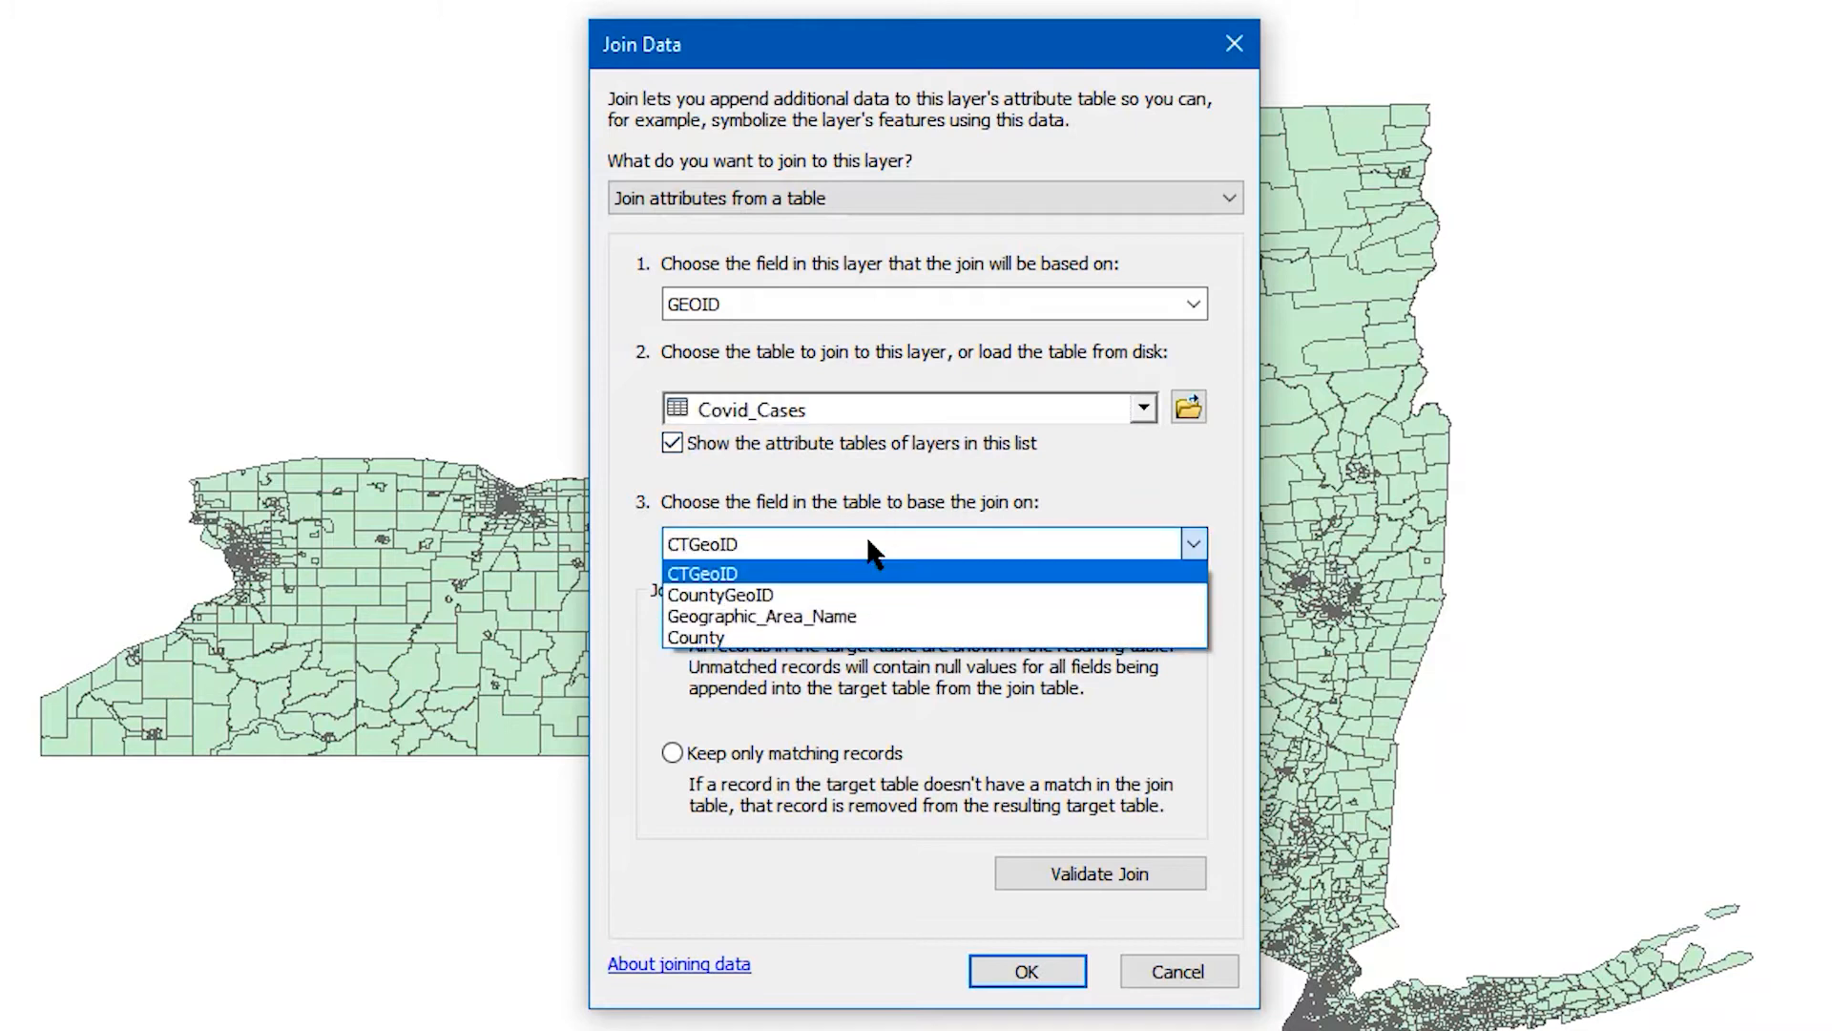
{"action": "left_click", "coordinate": [782, 575]}
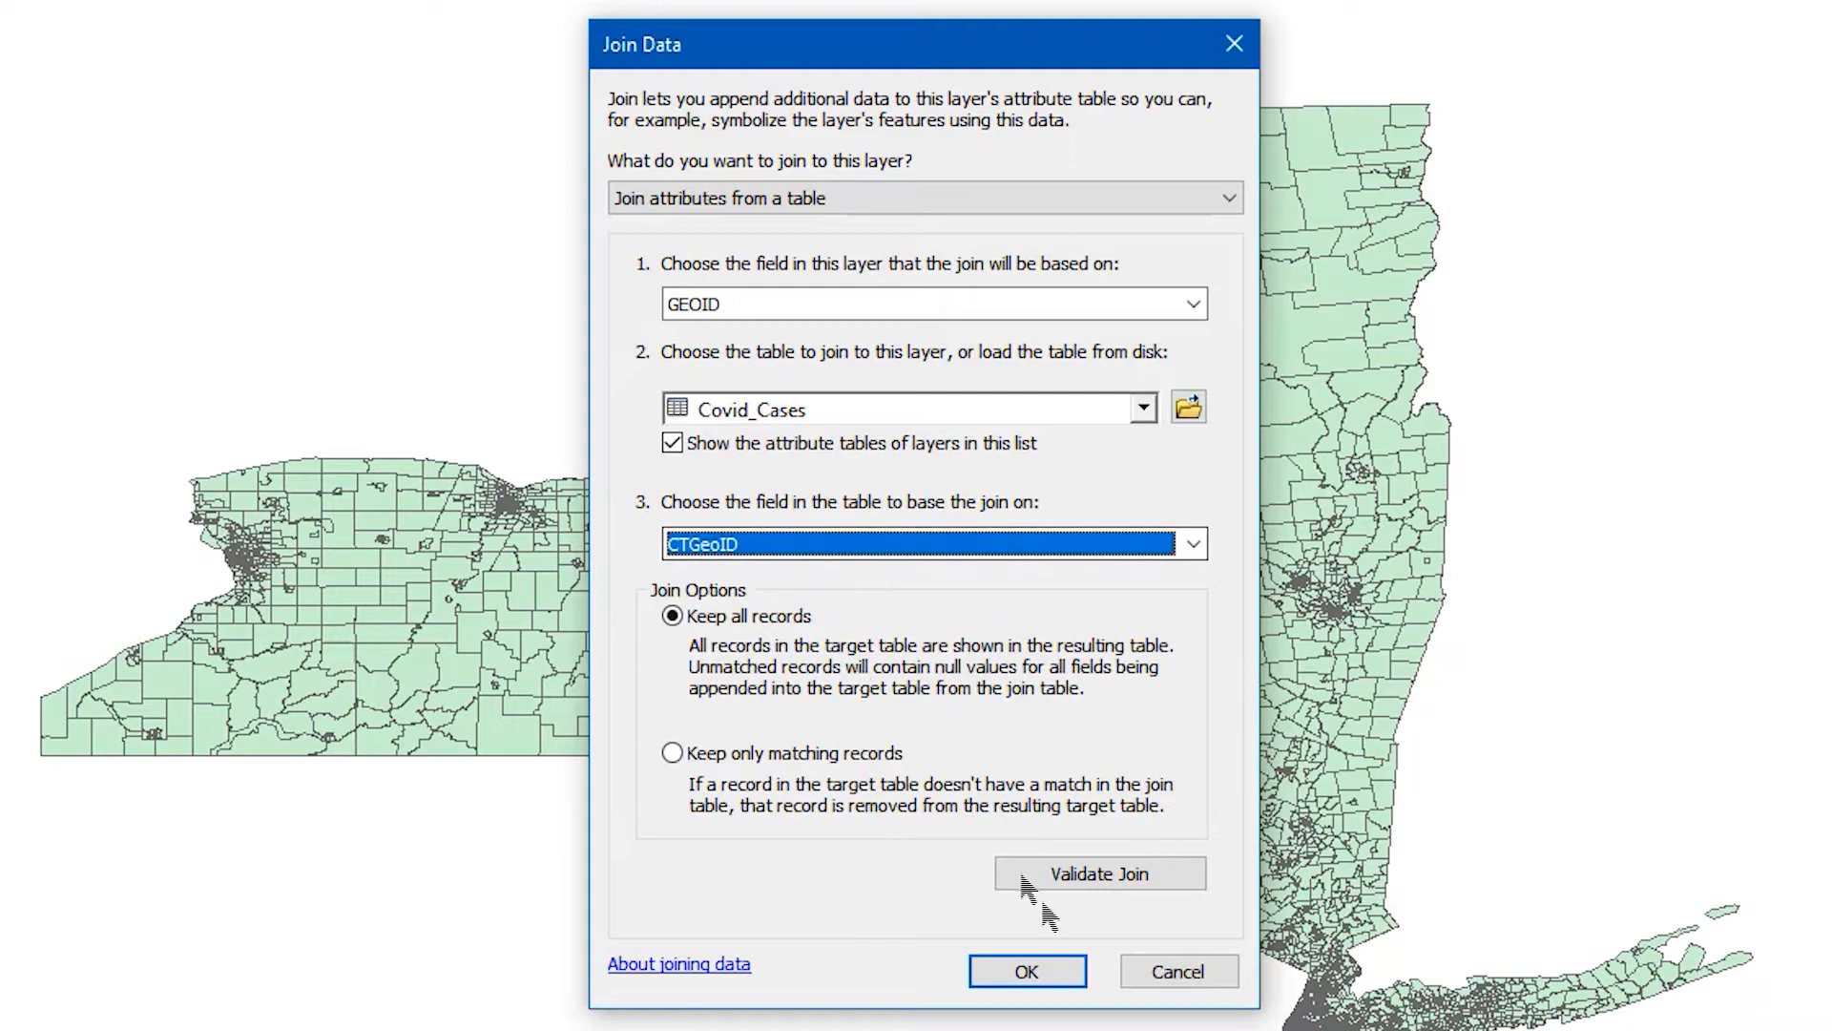
{"action": "left_click", "coordinate": [1027, 971]}
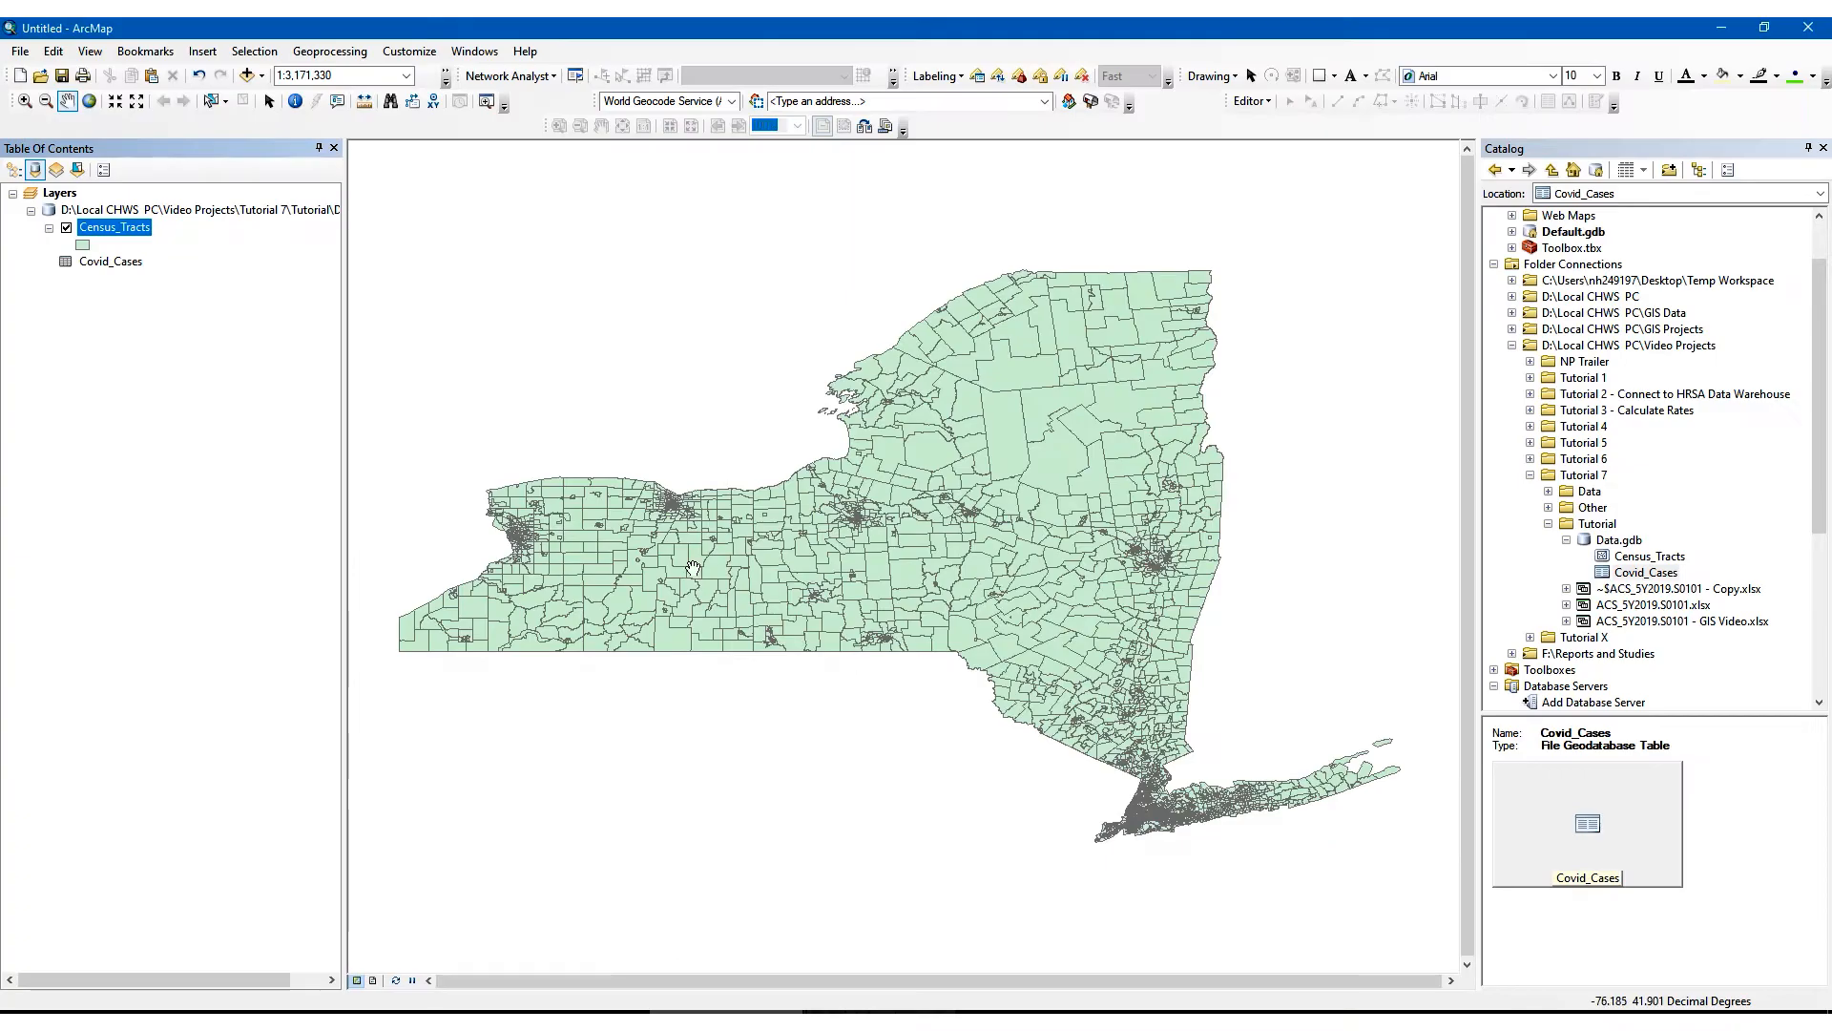
- Check the joined COVID-19 and Weighted_Cases fields in the Census_Tracts attribute table, and close the table
{"action": "right_click", "coordinate": [90, 229]}
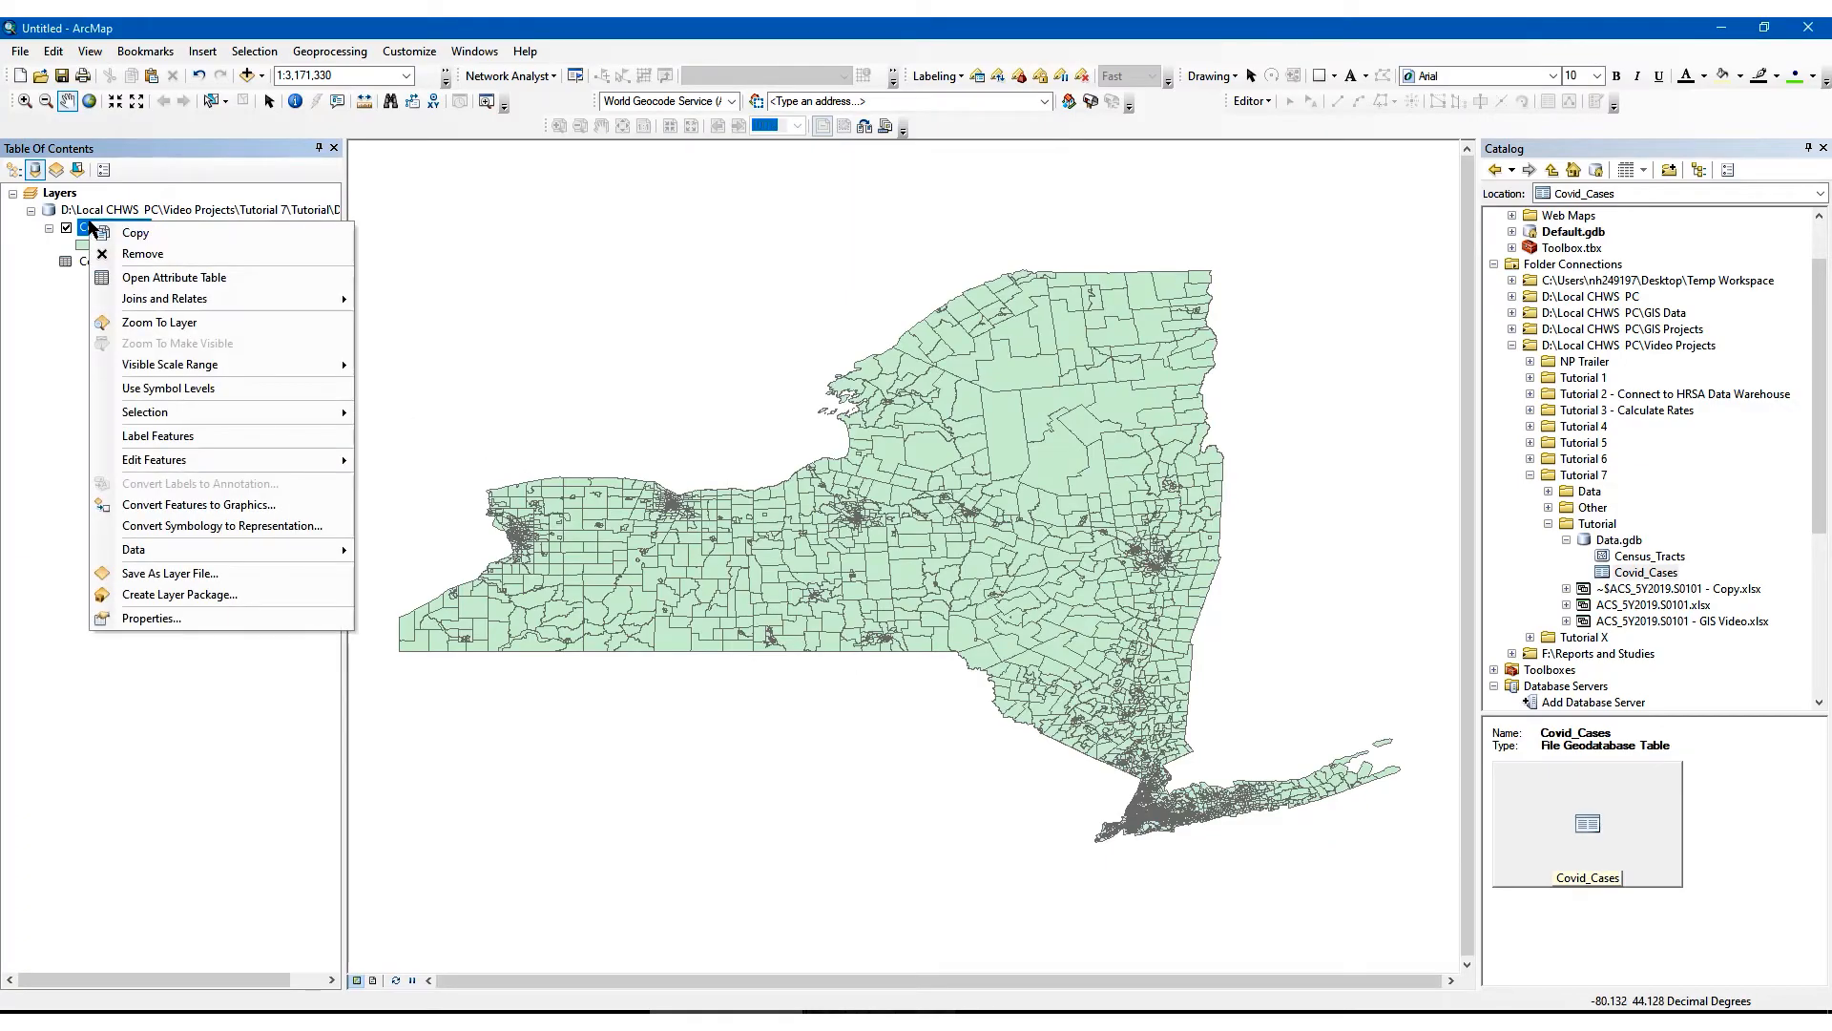
{"action": "left_click", "coordinate": [143, 275]}
{"action": "left_click_drag", "start_coordinate": [542, 781], "coordinate": [1229, 780]}
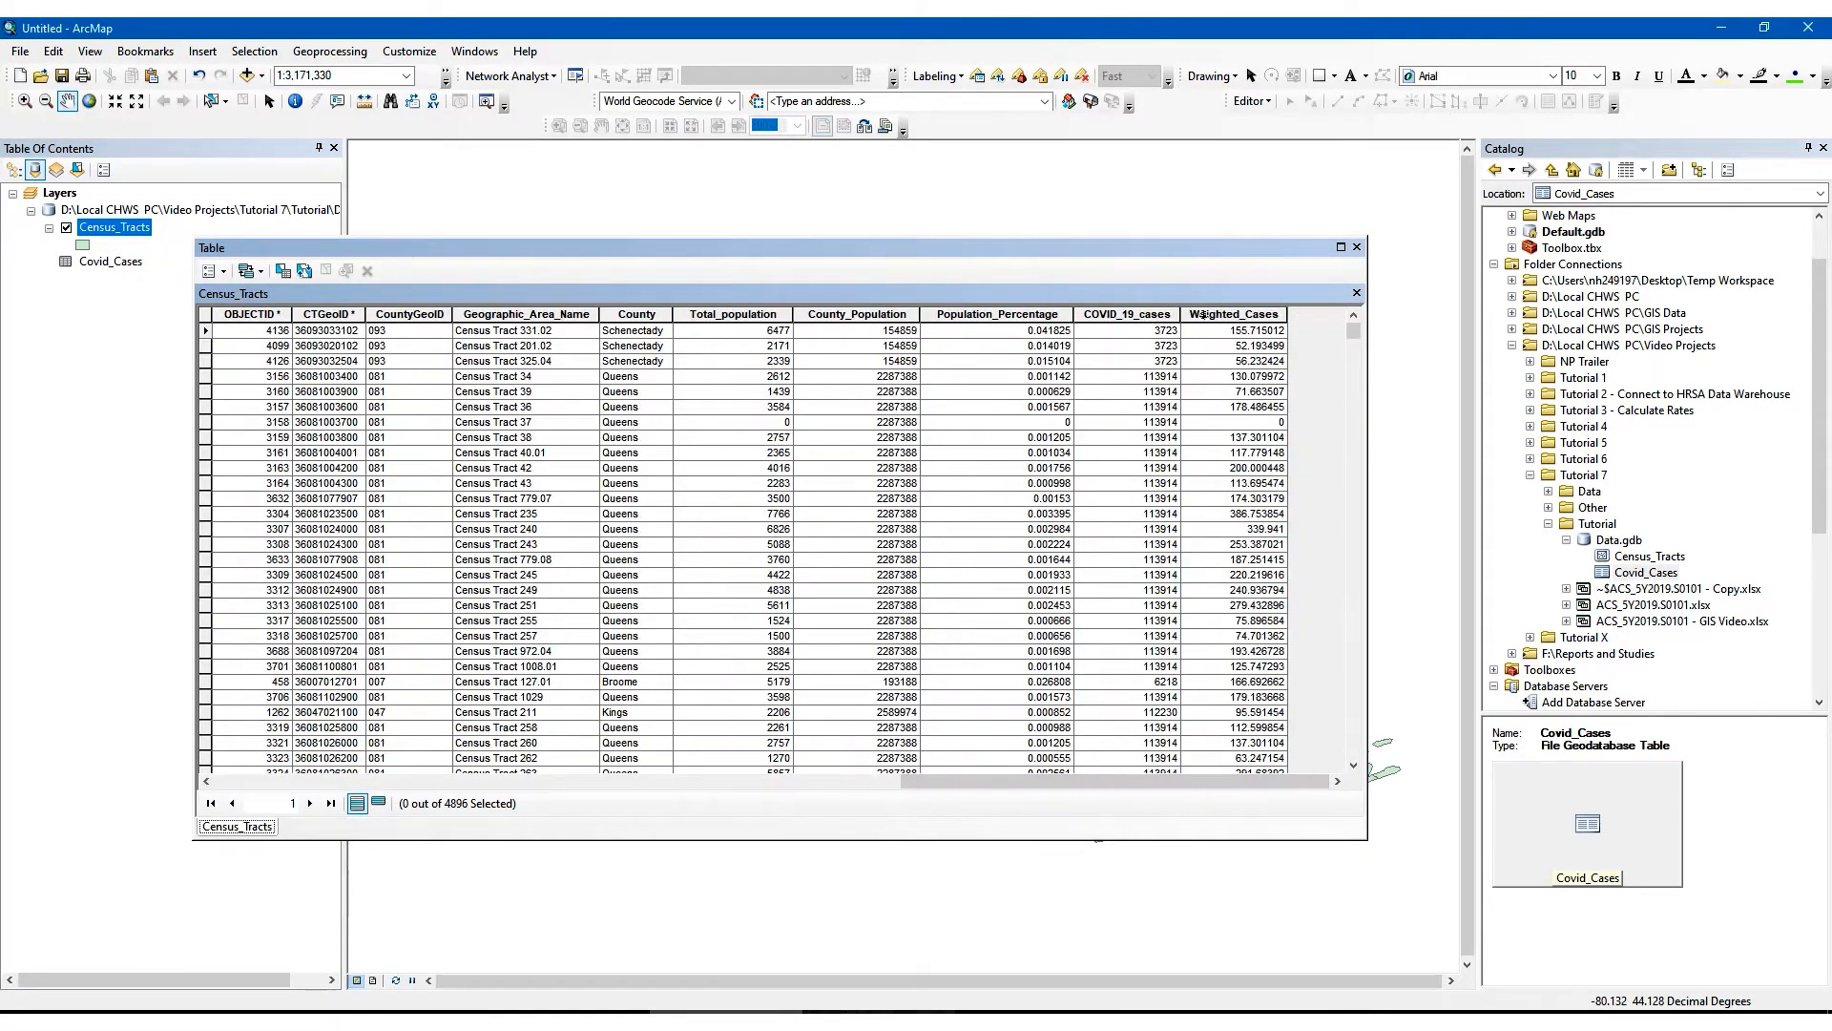
{"action": "left_click", "coordinate": [1356, 247]}
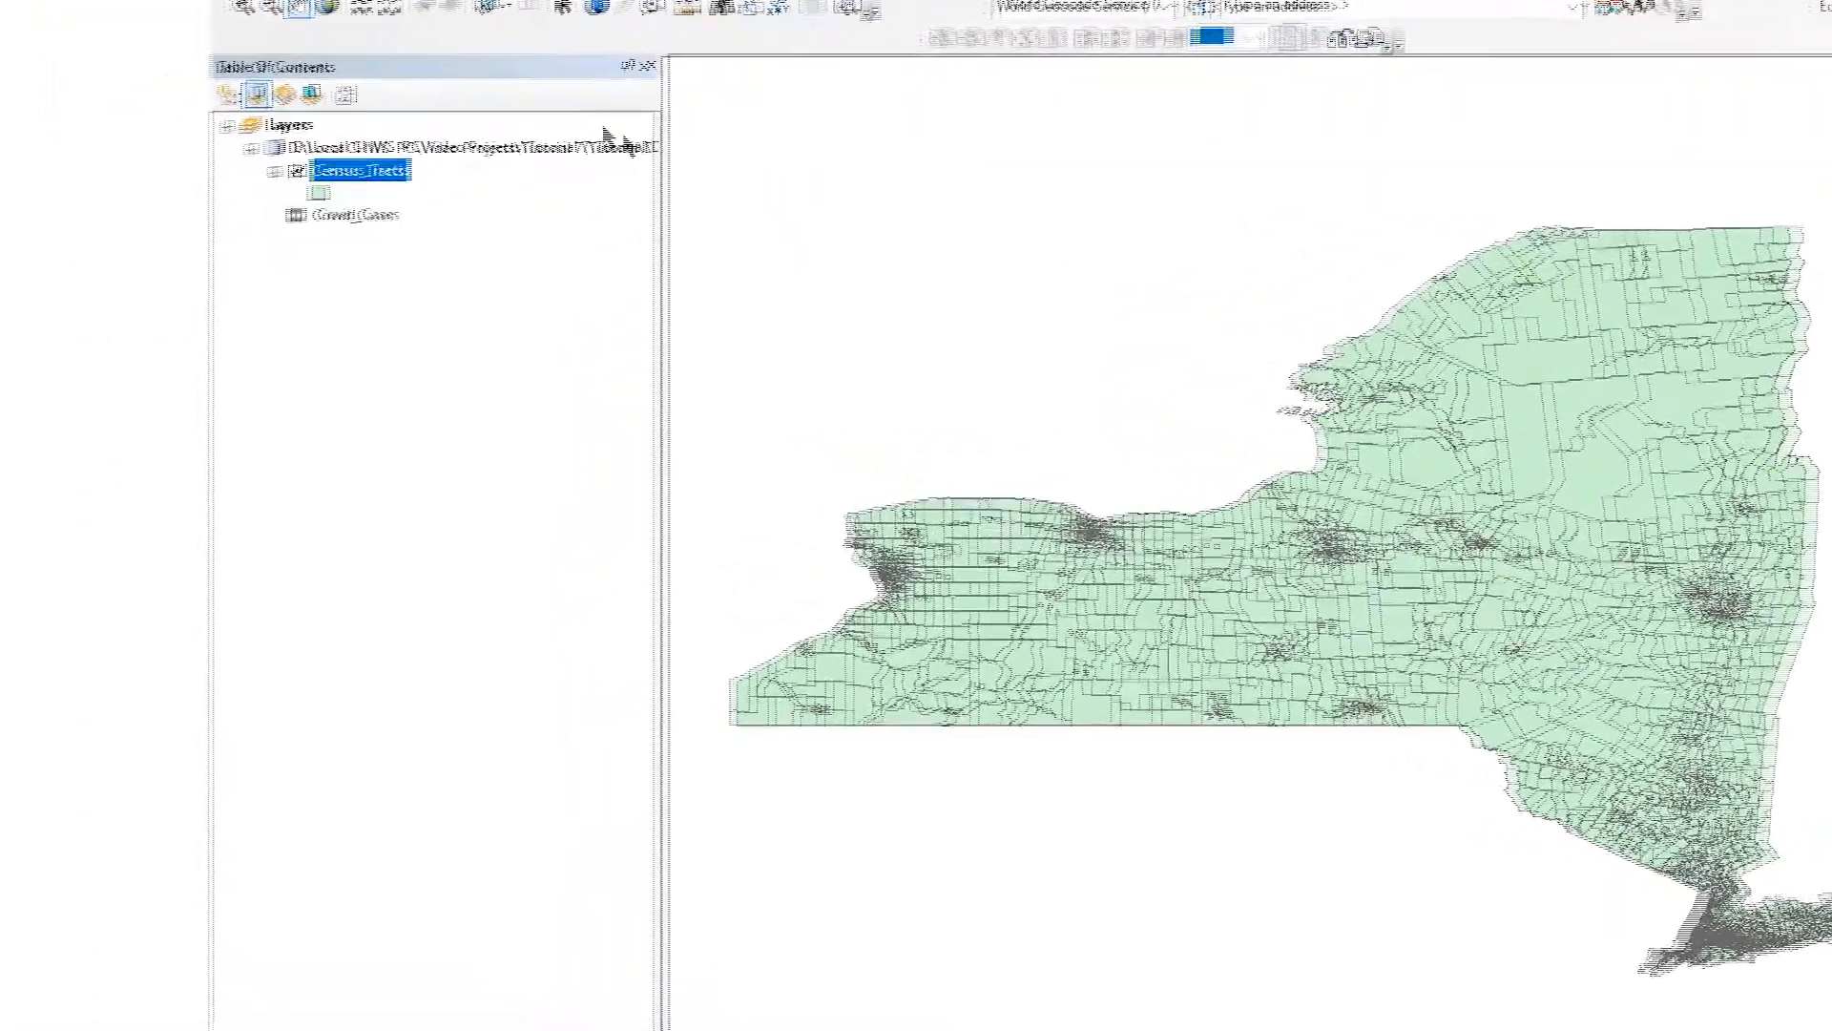
- Set the Census_Tracts layer's symbology to graduated colors based on the Weighted_Cases field
{"action": "right_click", "coordinate": [386, 173]}
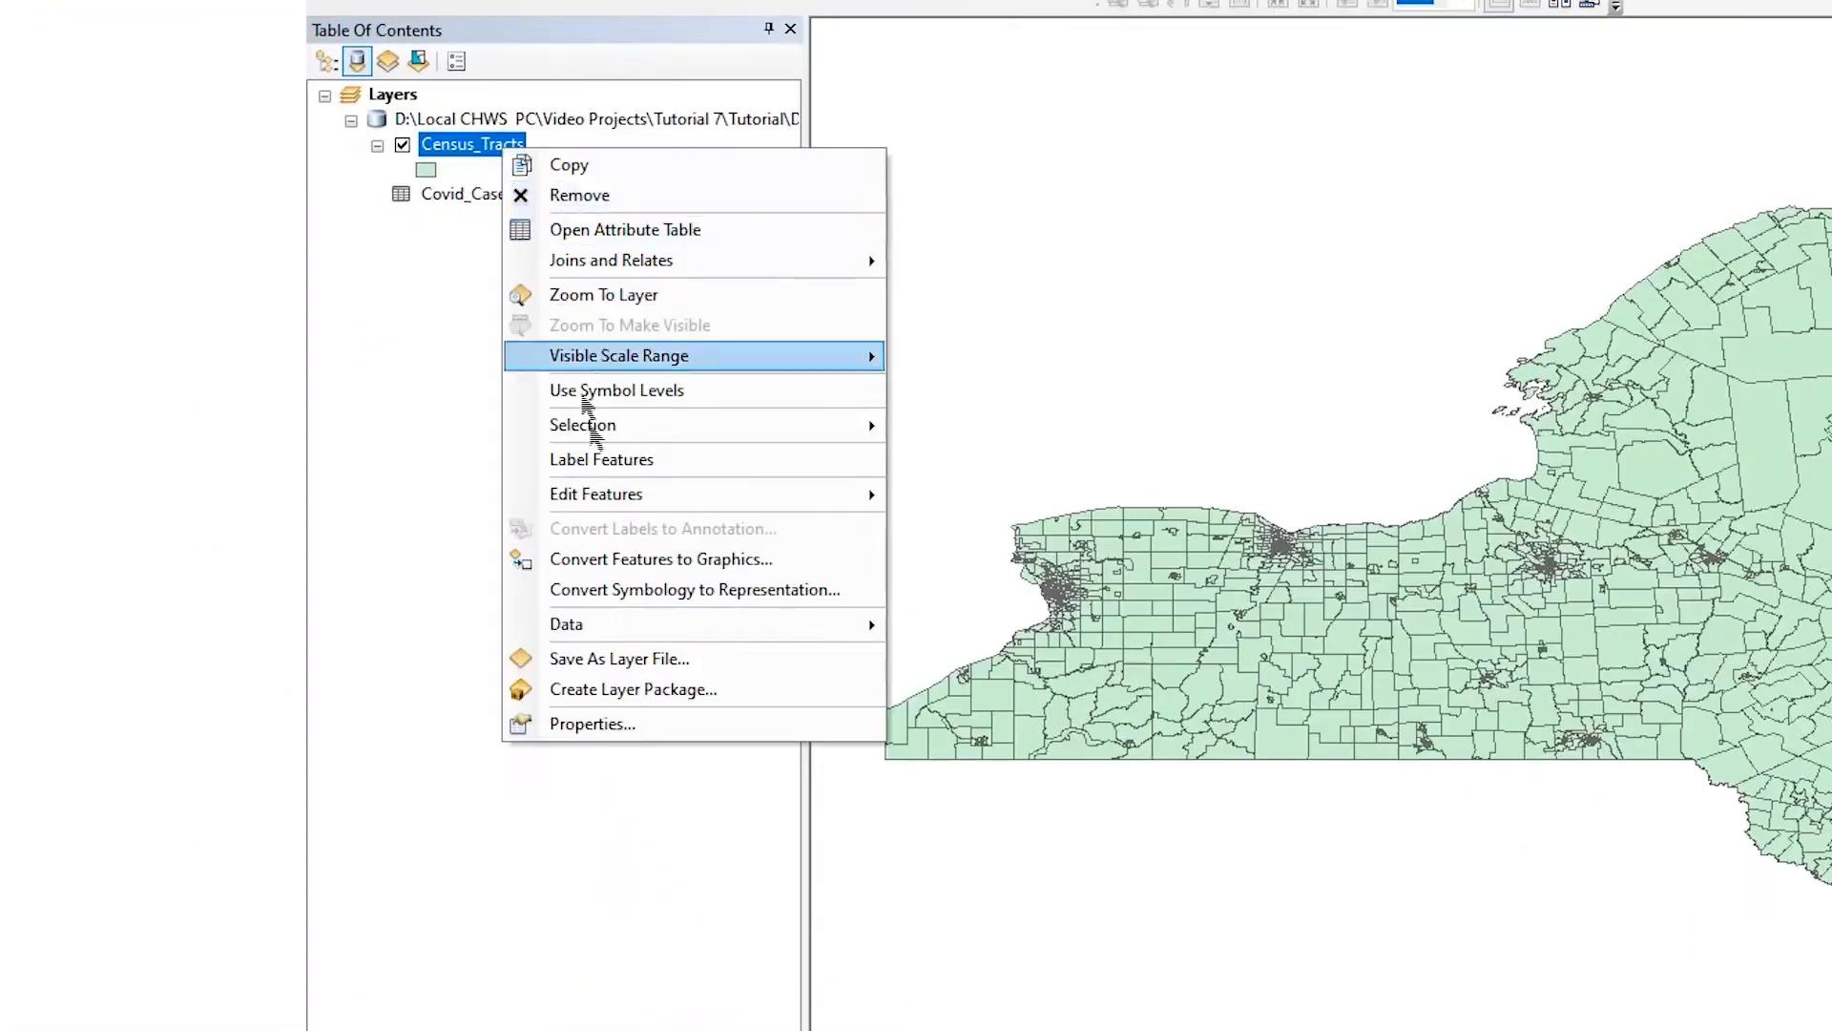
{"action": "left_click", "coordinate": [630, 725]}
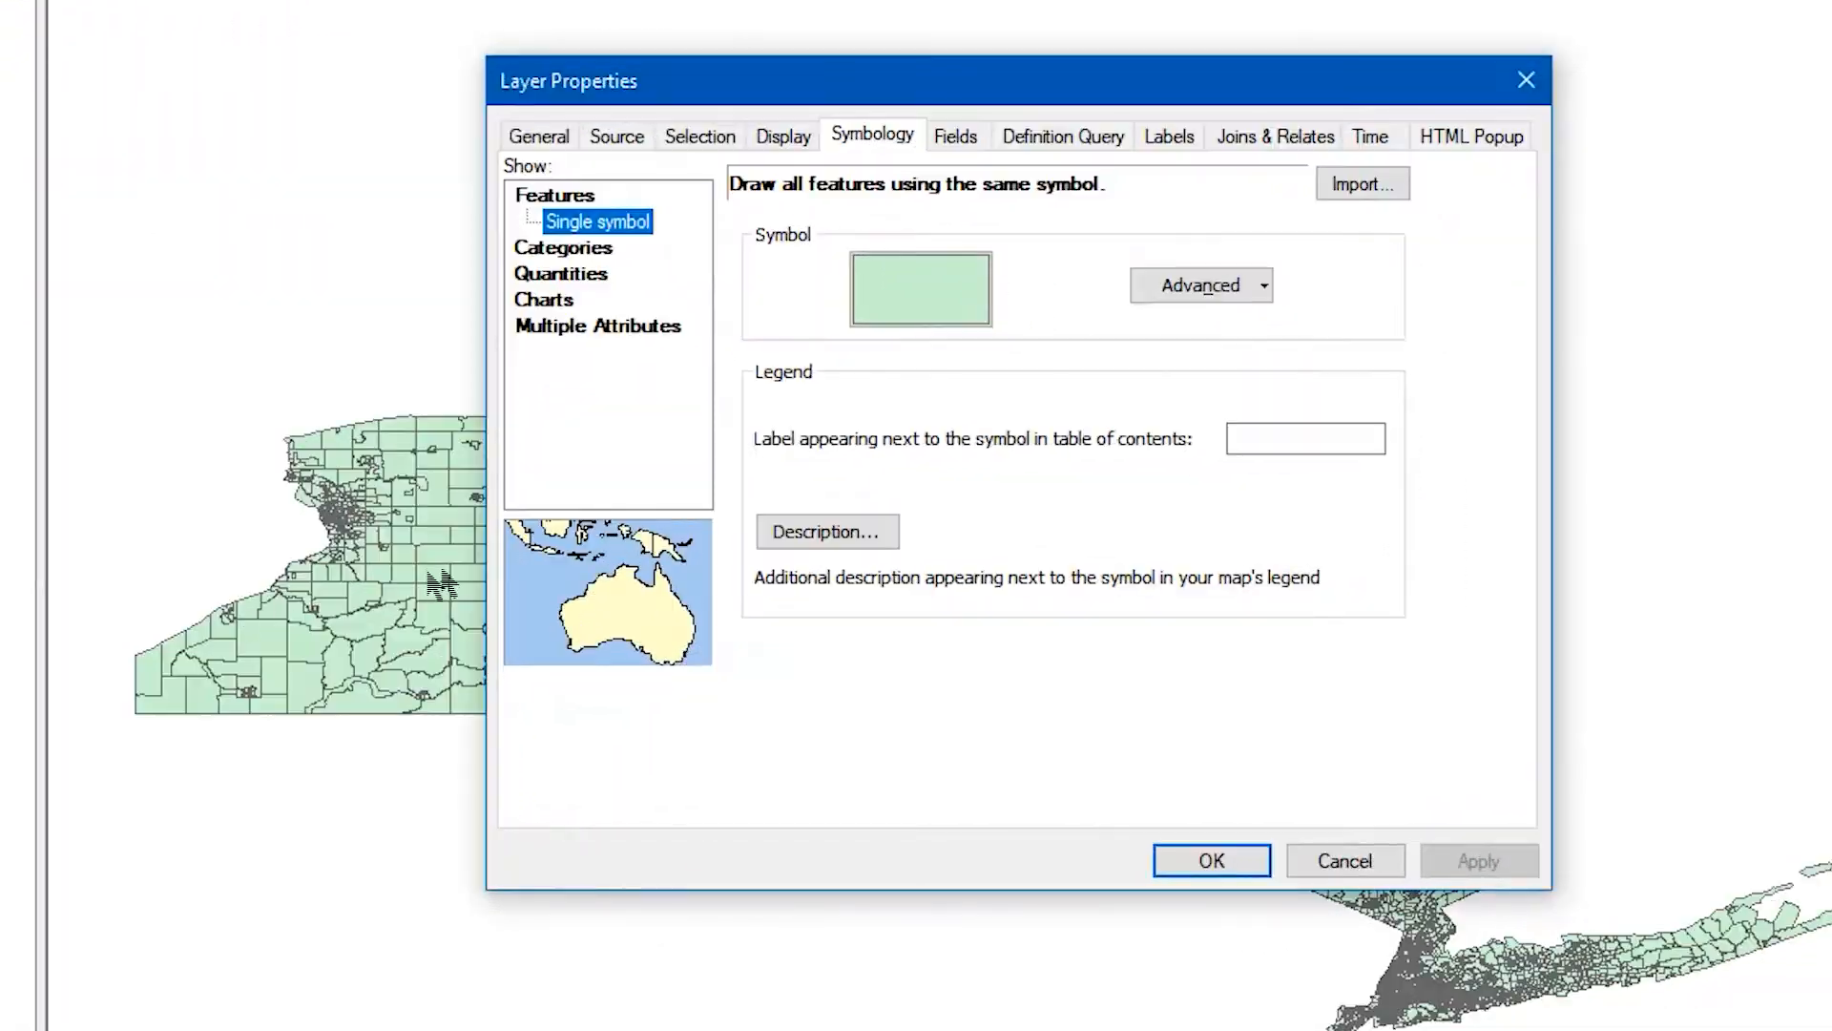
{"action": "left_click", "coordinate": [879, 132]}
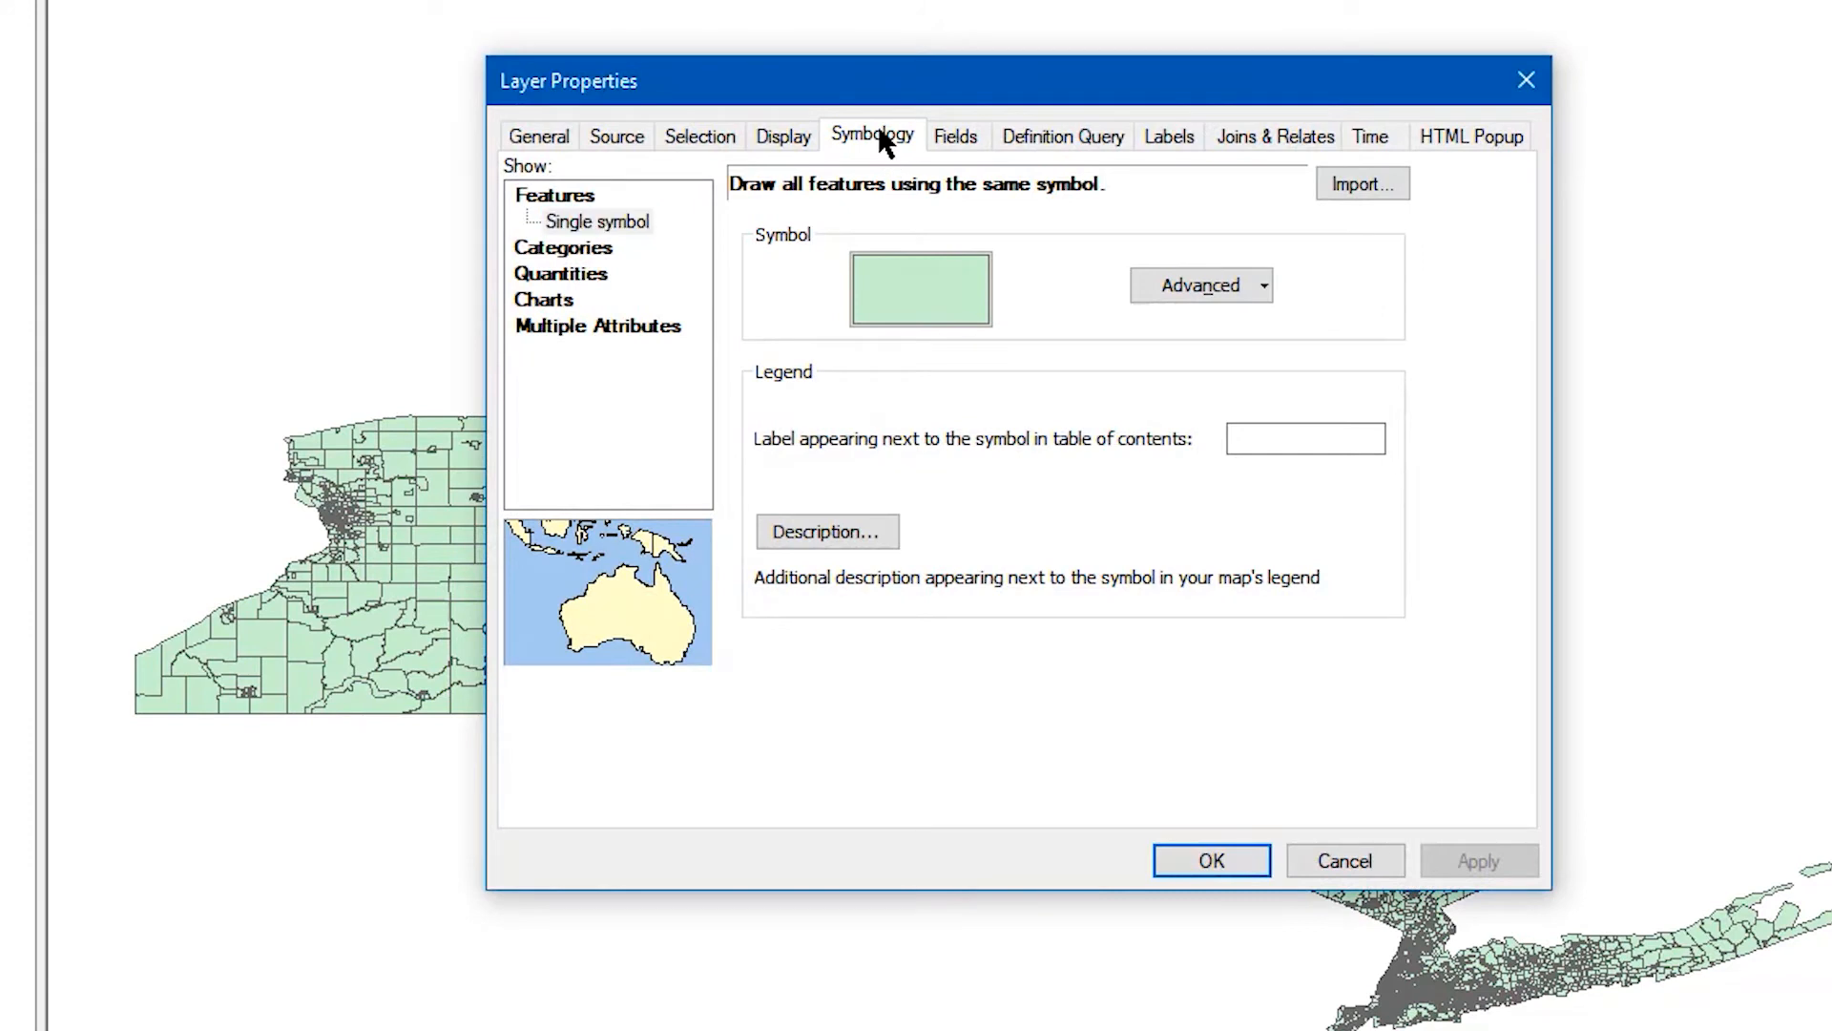
{"action": "left_click", "coordinate": [570, 275]}
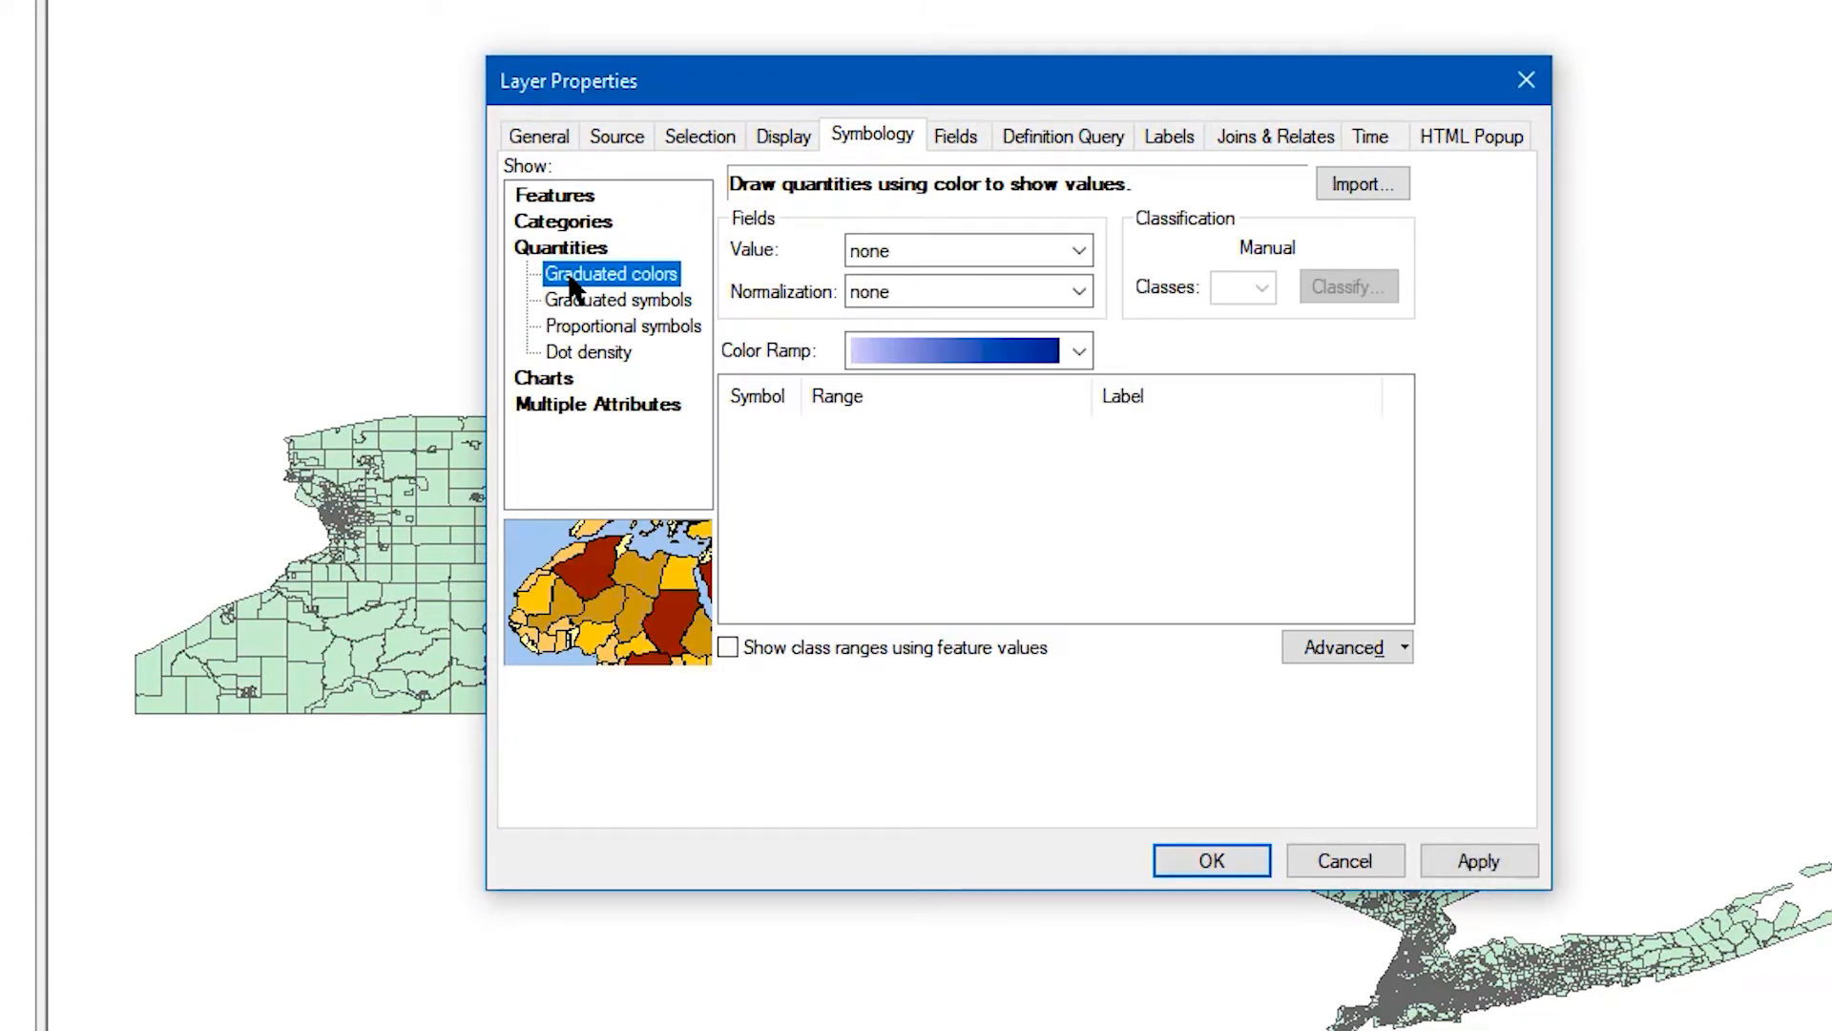
{"action": "left_click", "coordinate": [1078, 250]}
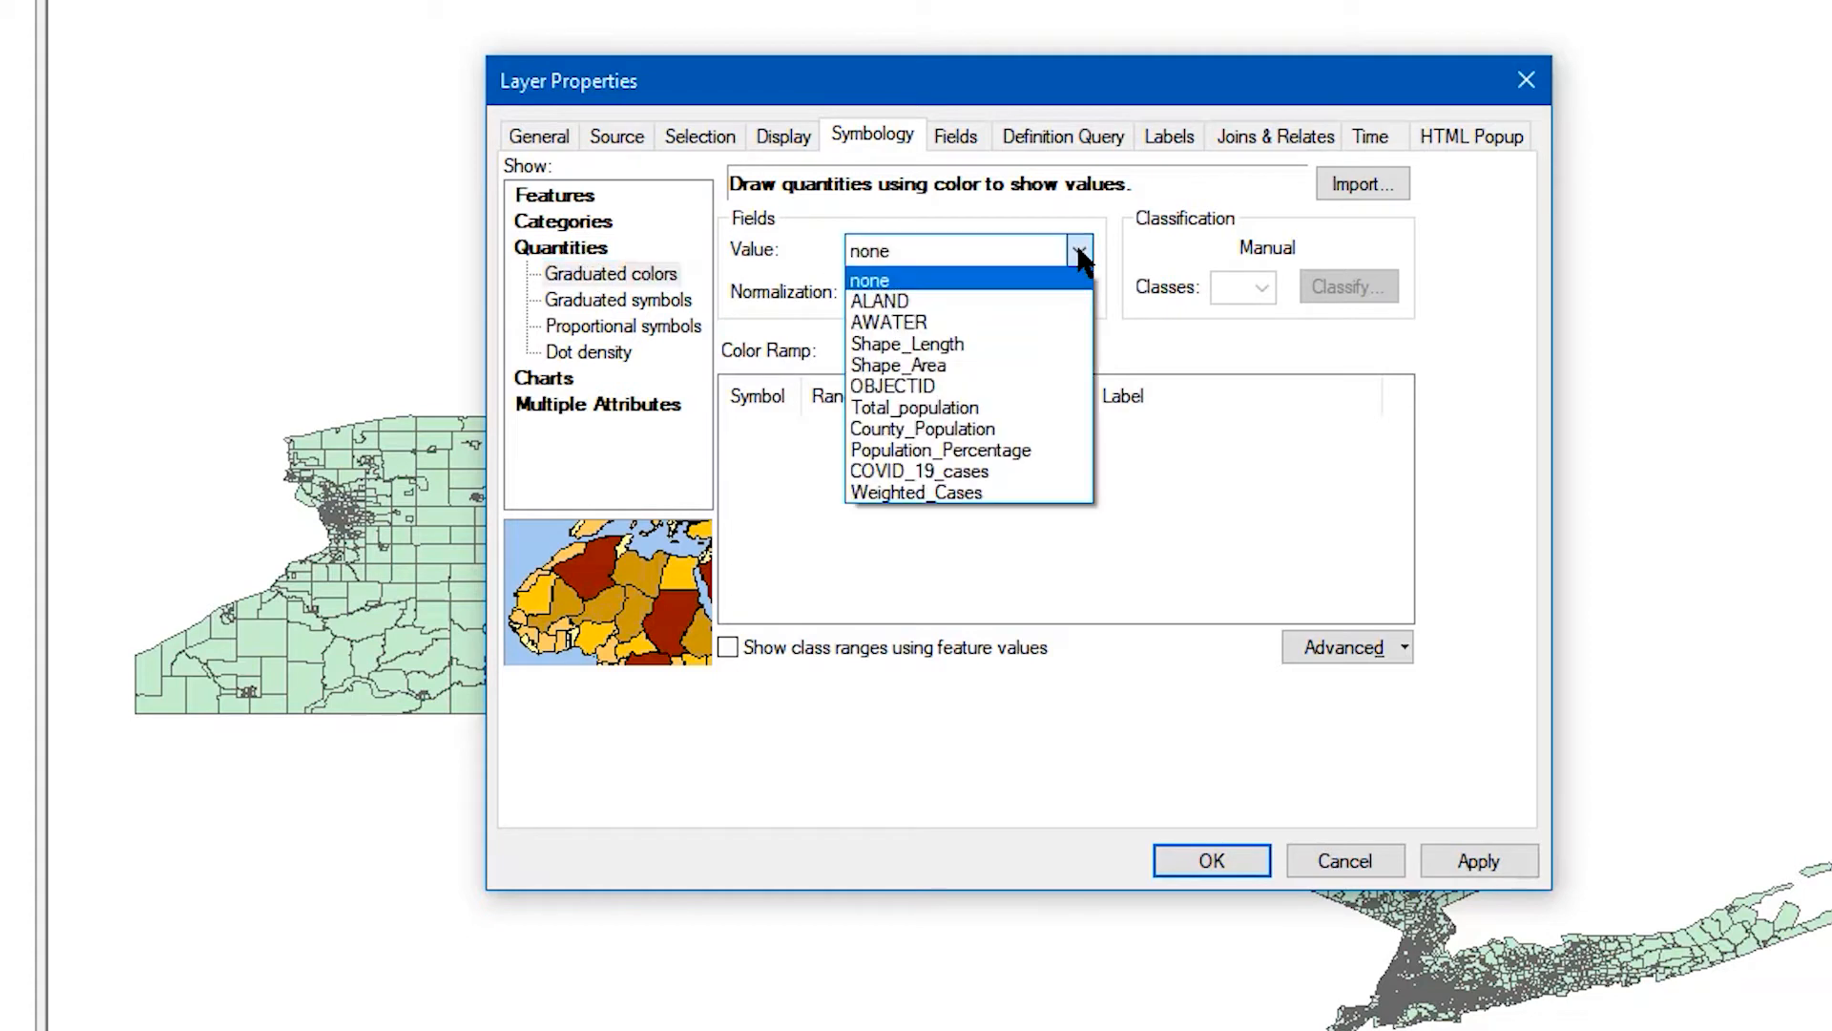
{"action": "left_click", "coordinate": [1088, 498]}
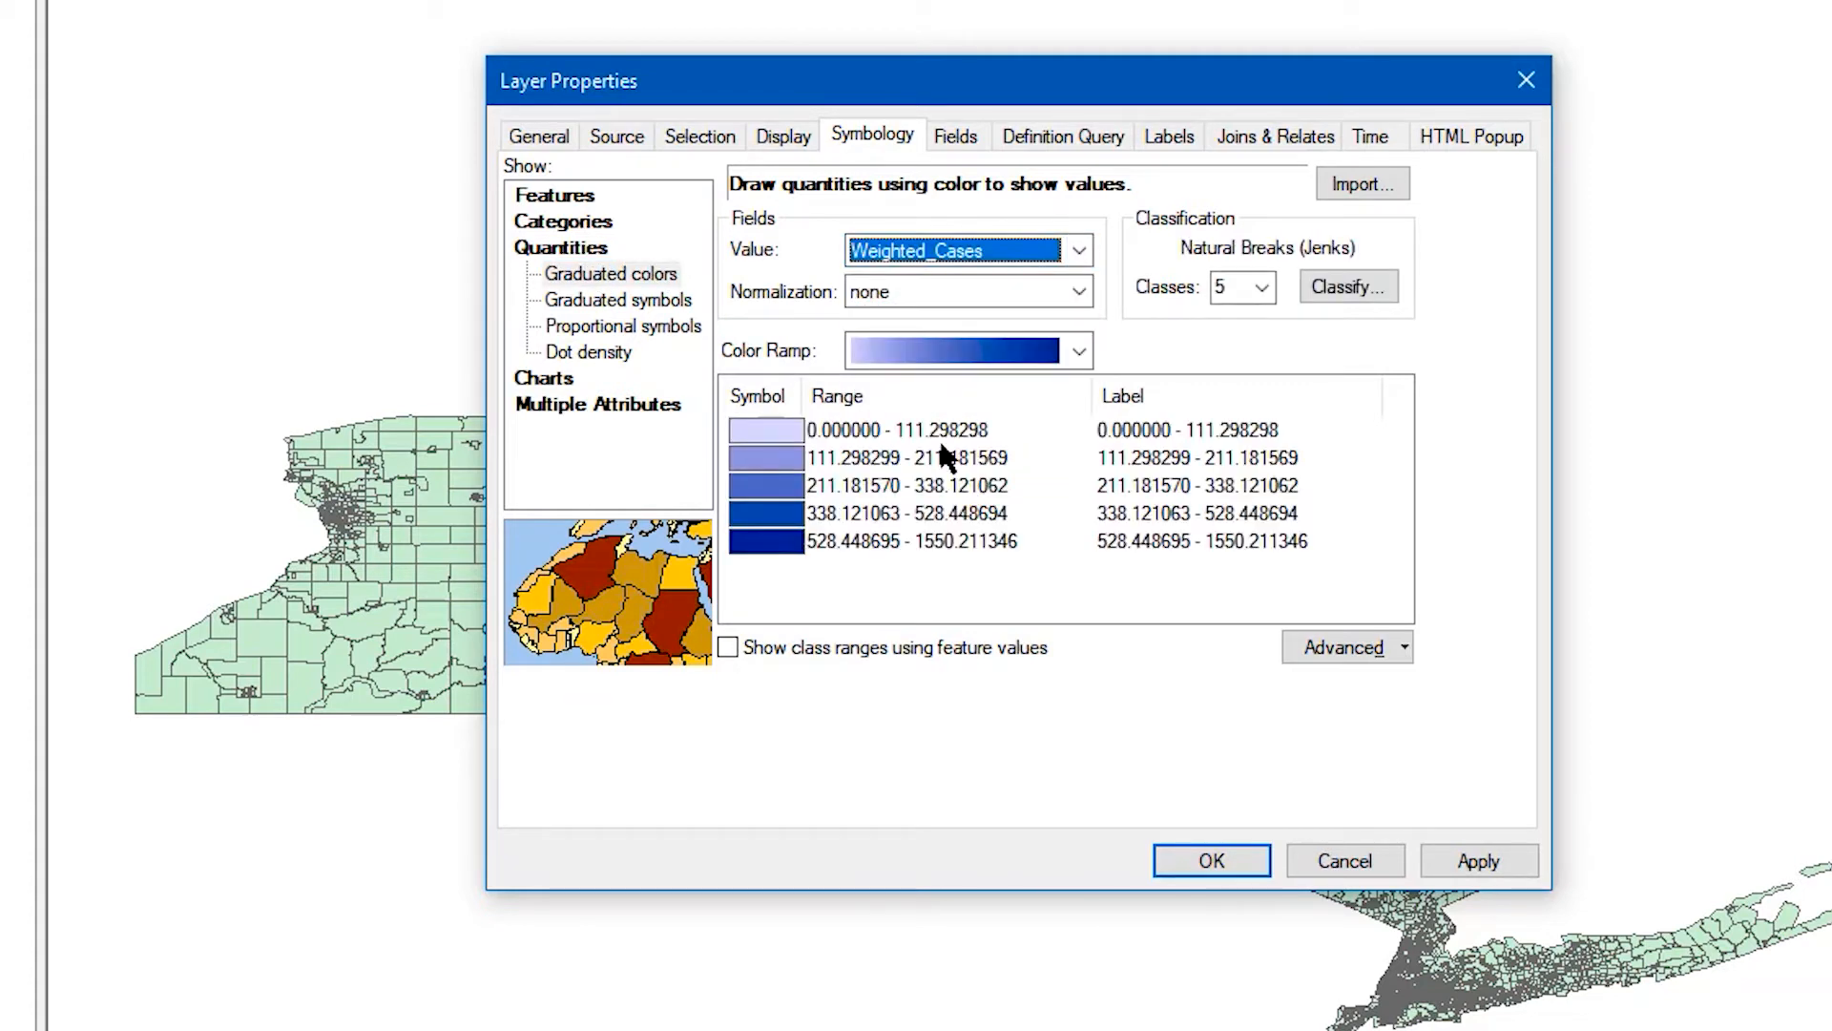
- Use 5 classes for the weighted cases and apply the symbology to the map
{"action": "left_click", "coordinate": [1263, 288]}
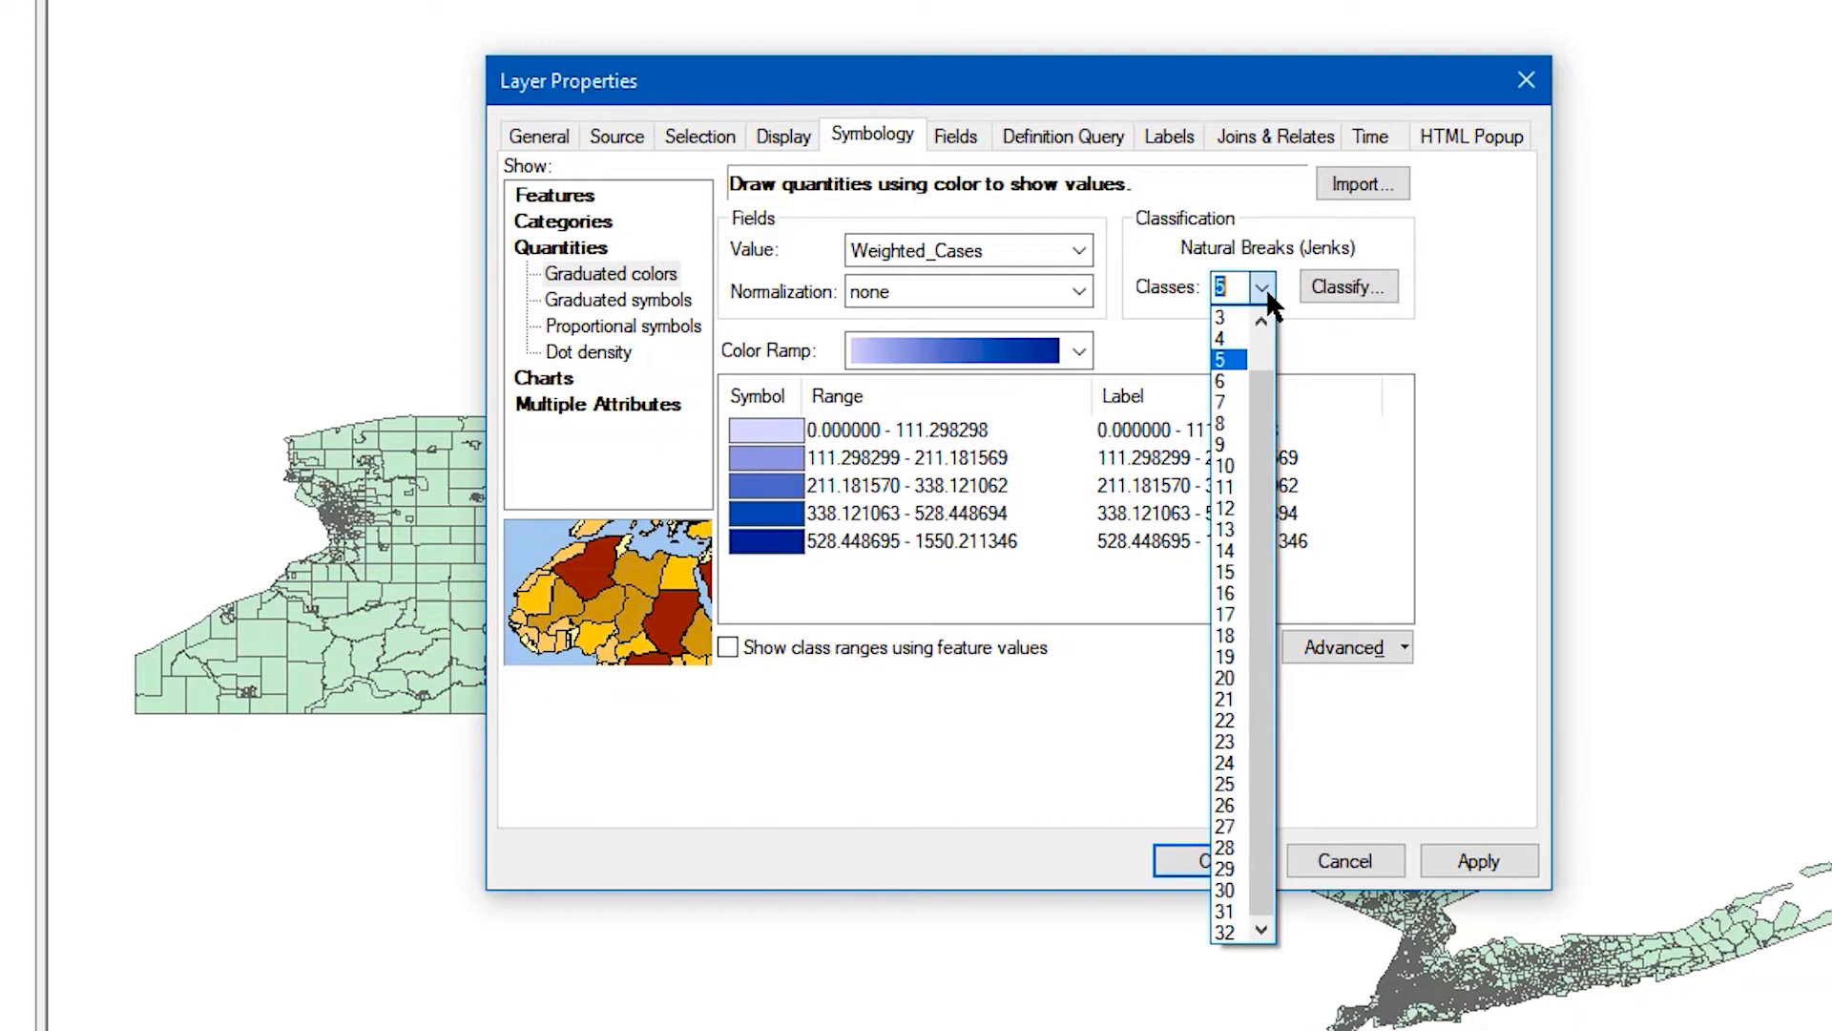
{"action": "left_click", "coordinate": [1229, 360]}
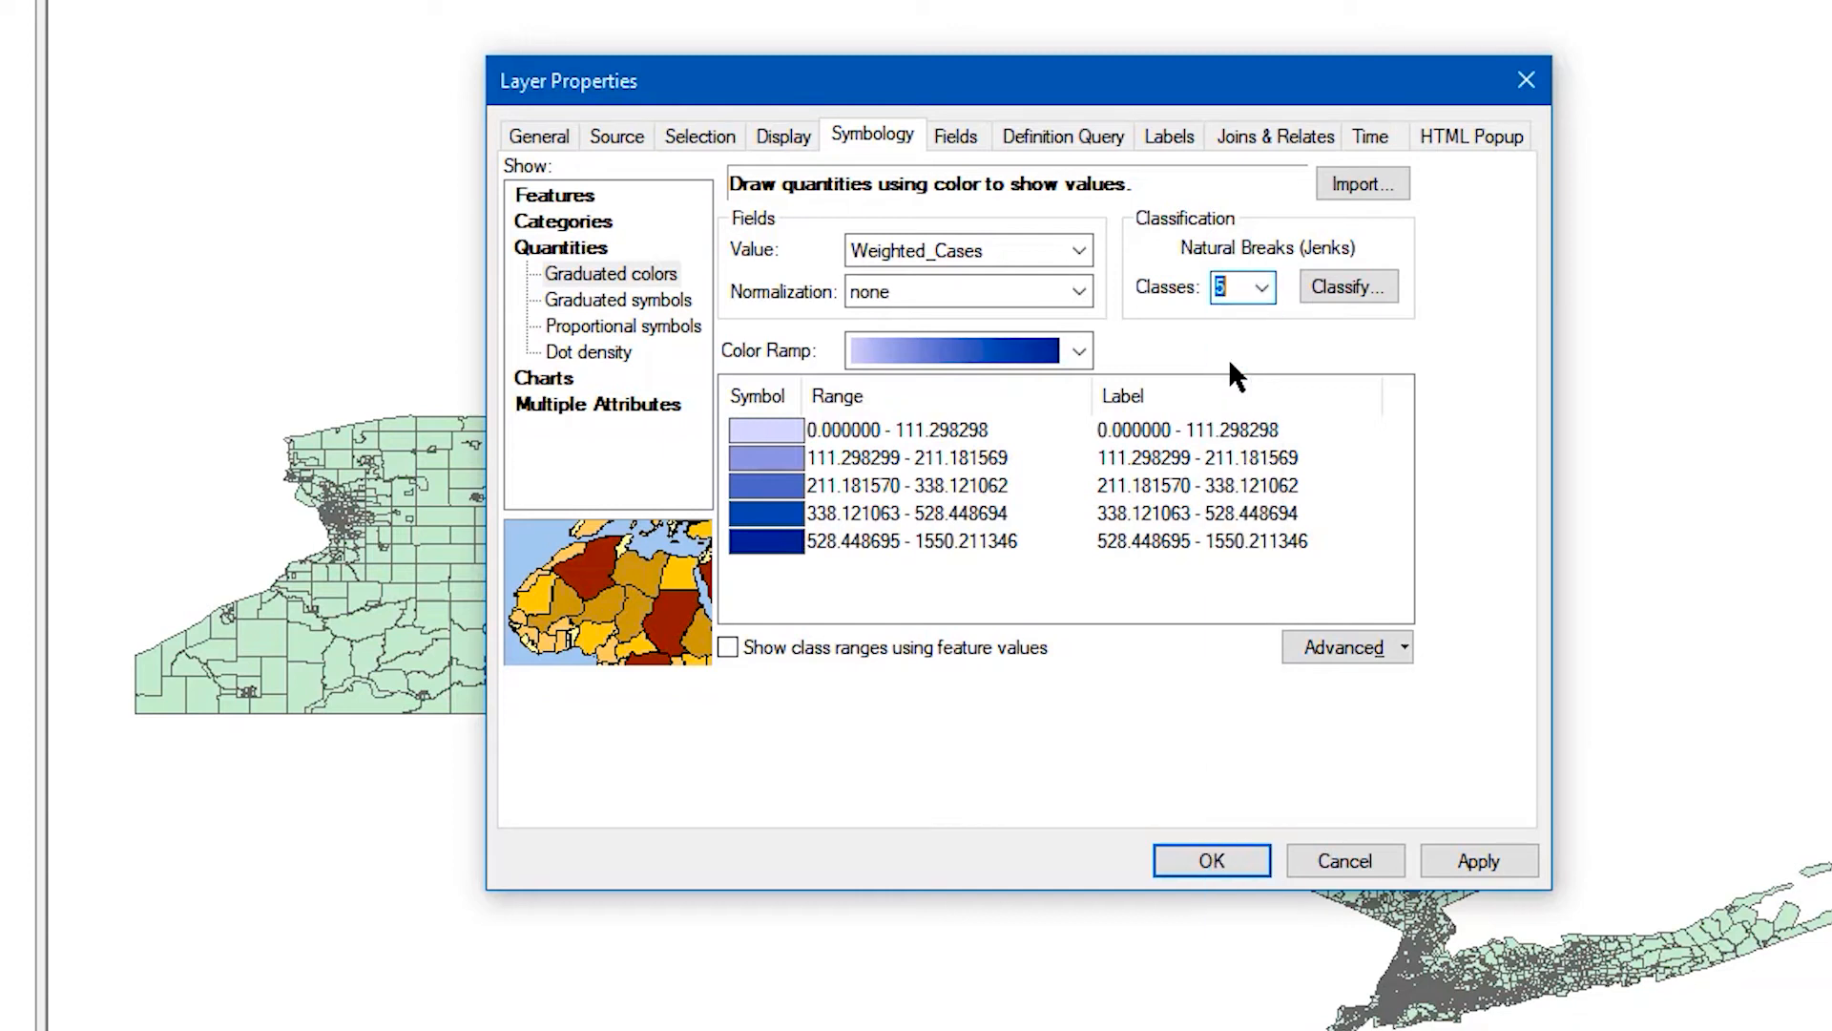
{"action": "left_click", "coordinate": [1249, 856]}
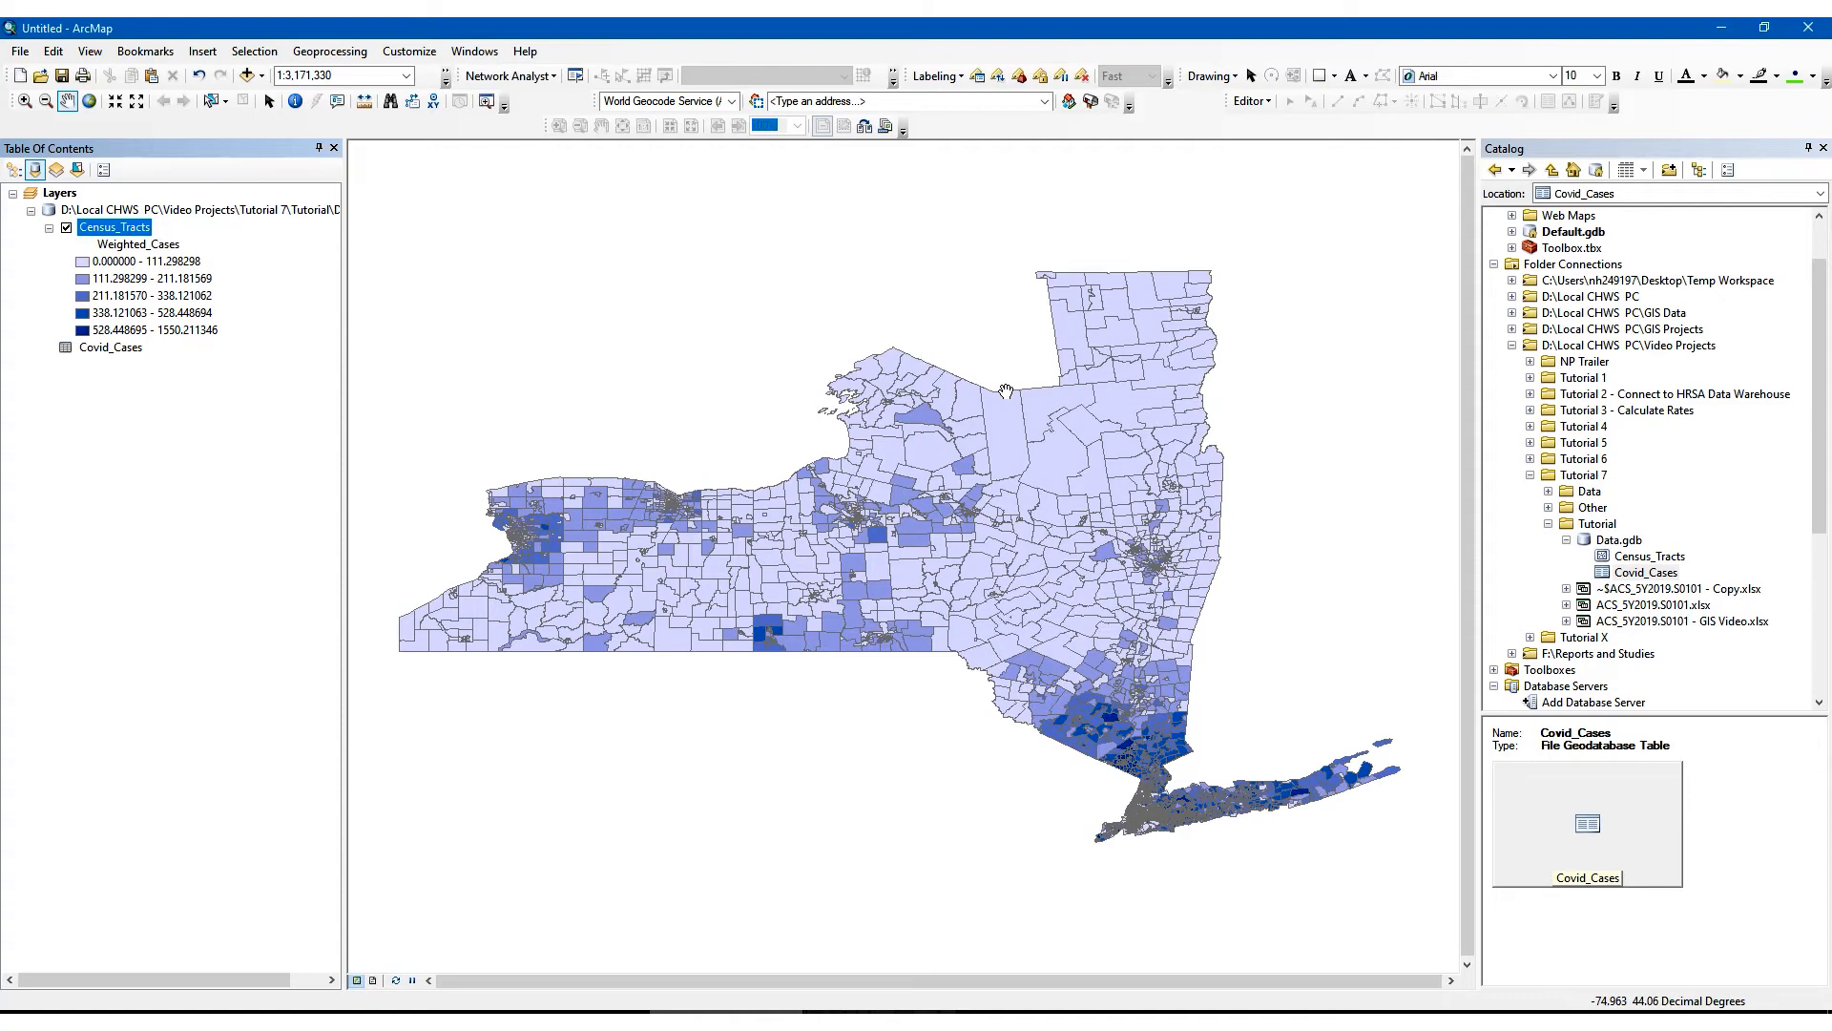
- Add a second Census_Tracts layer from Data.gdb beneath the thematic layer and give it the Hollow symbol
{"action": "mouse_move", "coordinate": [1638, 557]}
{"action": "left_mouse_down"}
{"action": "mouse_move", "coordinate": [1184, 544]}
{"action": "mouse_move", "coordinate": [180, 465]}
{"action": "mouse_move", "coordinate": [172, 445]}
{"action": "left_mouse_up"}
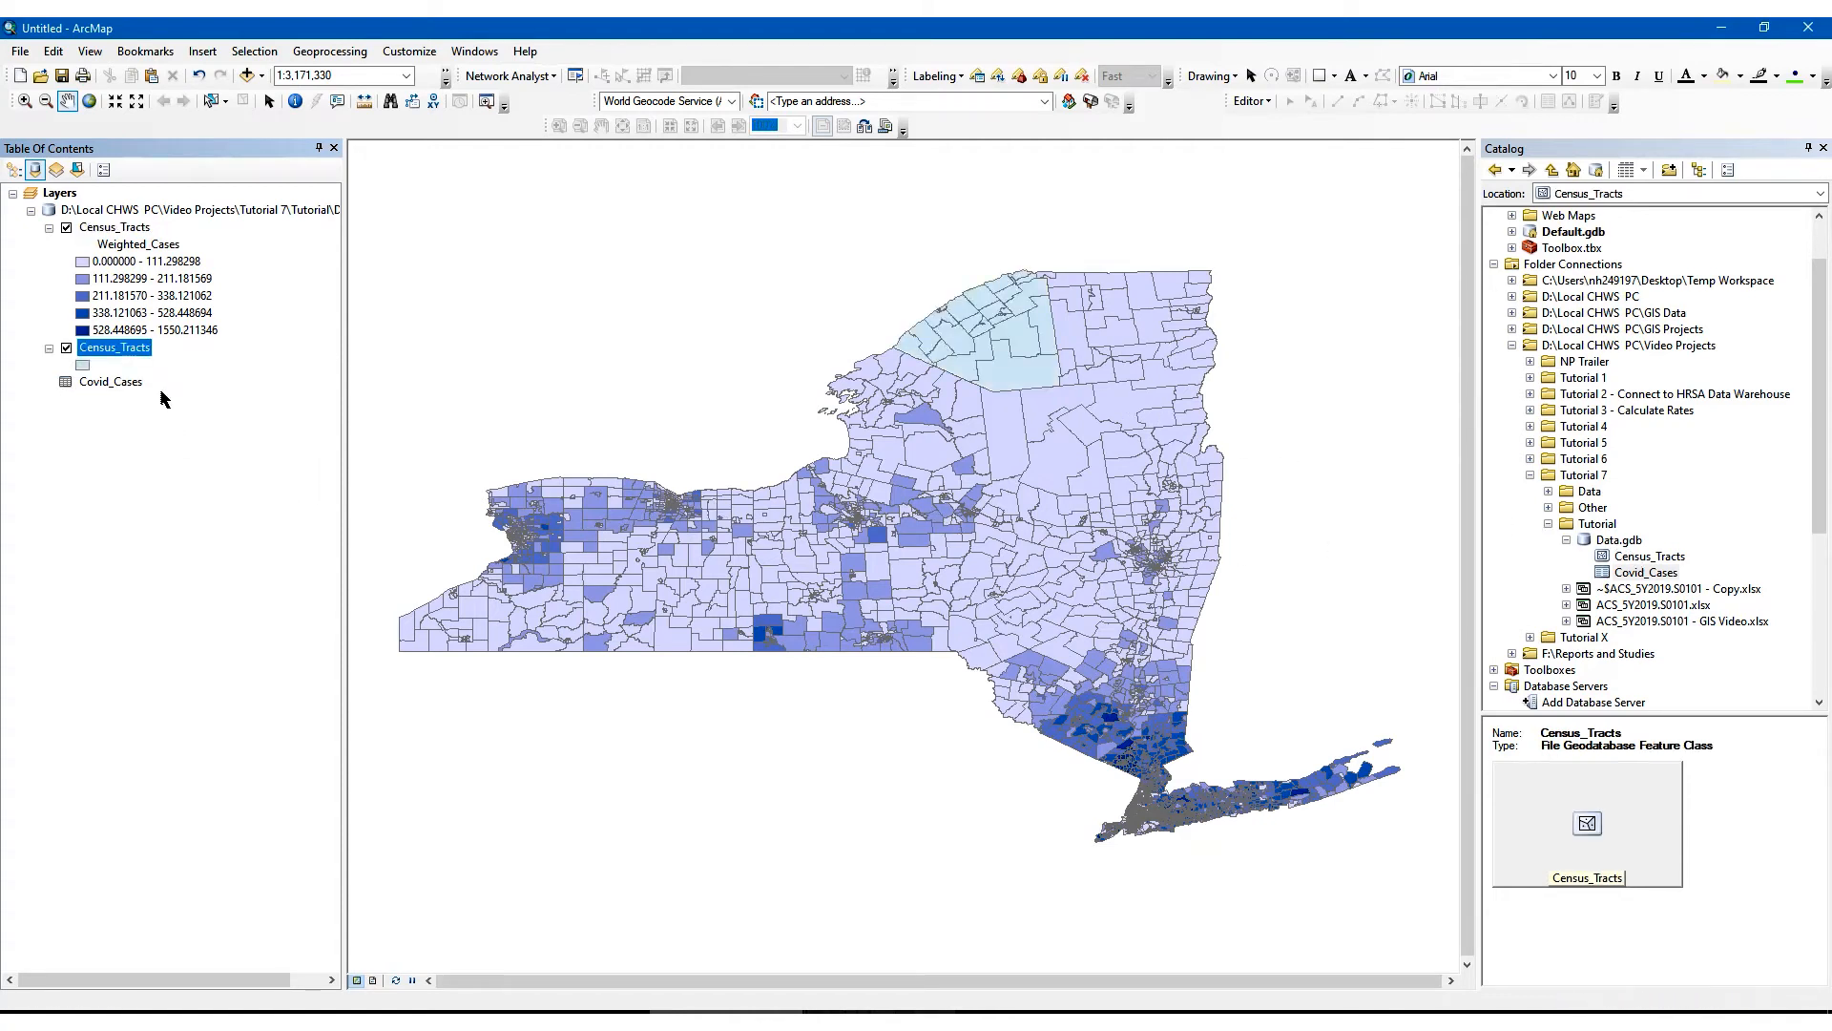
{"action": "left_click", "coordinate": [81, 364]}
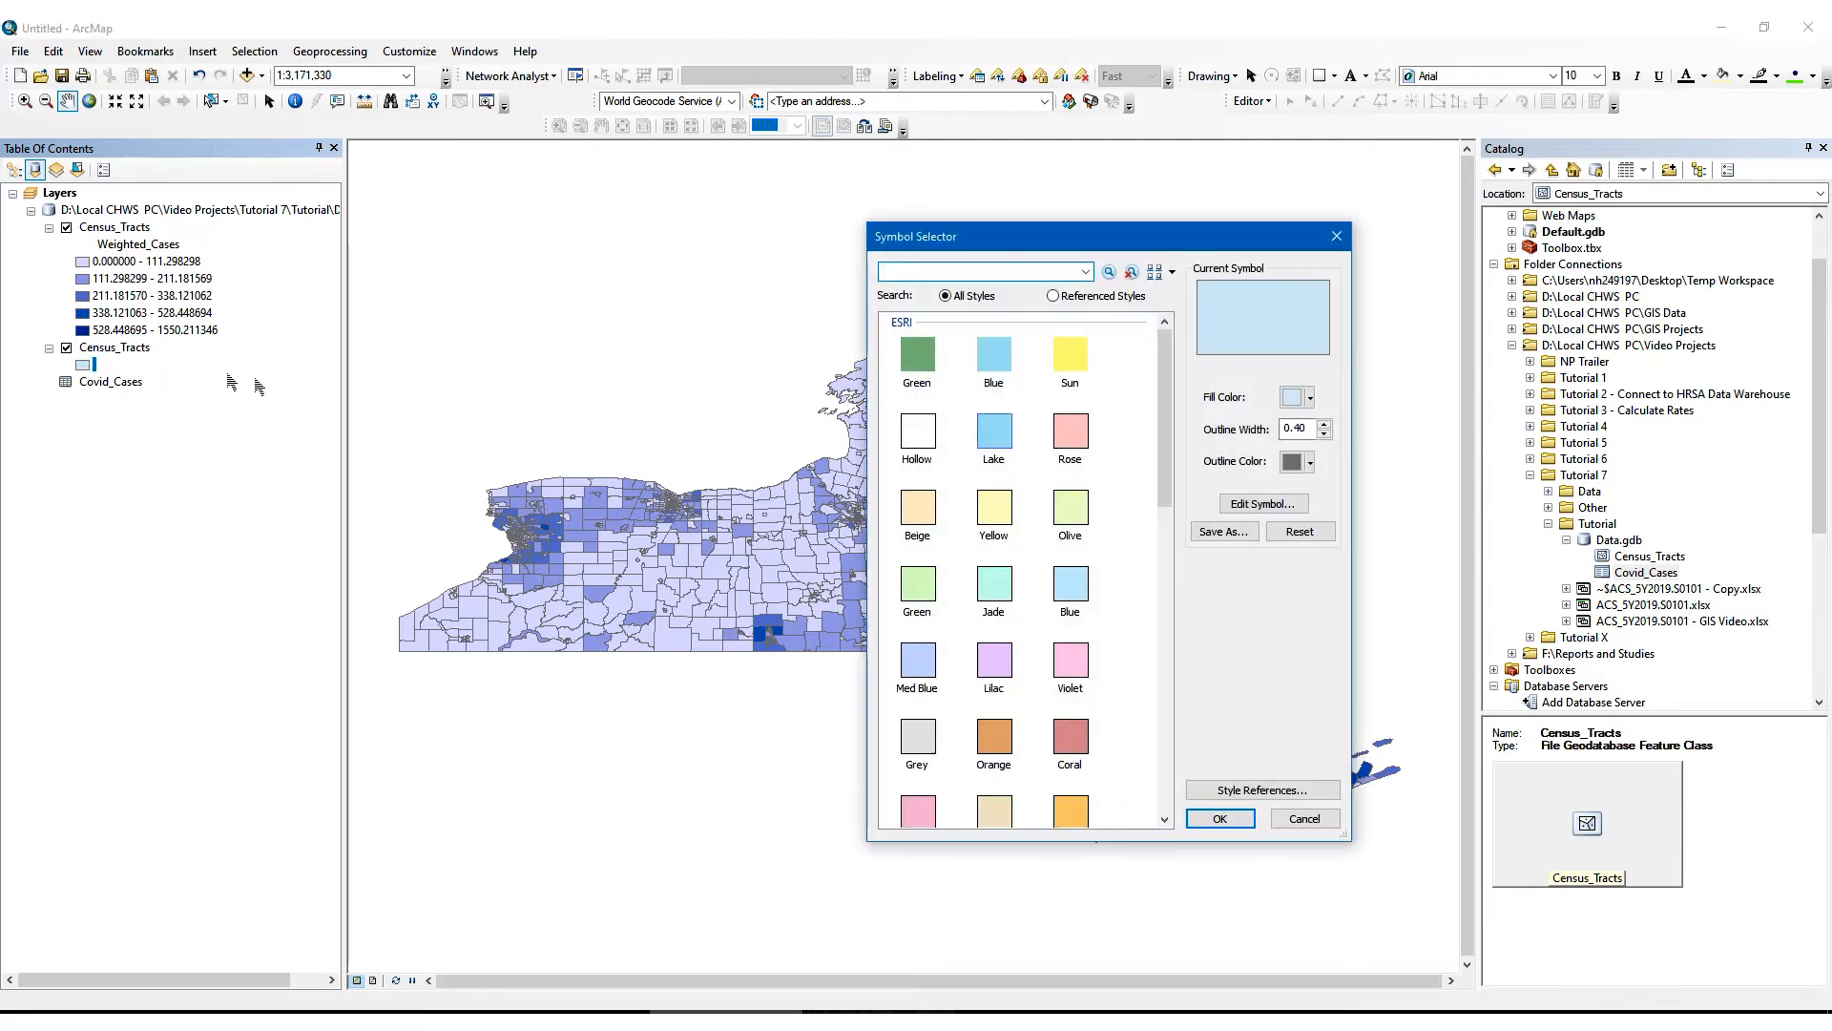
{"action": "left_click", "coordinate": [918, 439]}
{"action": "left_click", "coordinate": [1222, 818]}
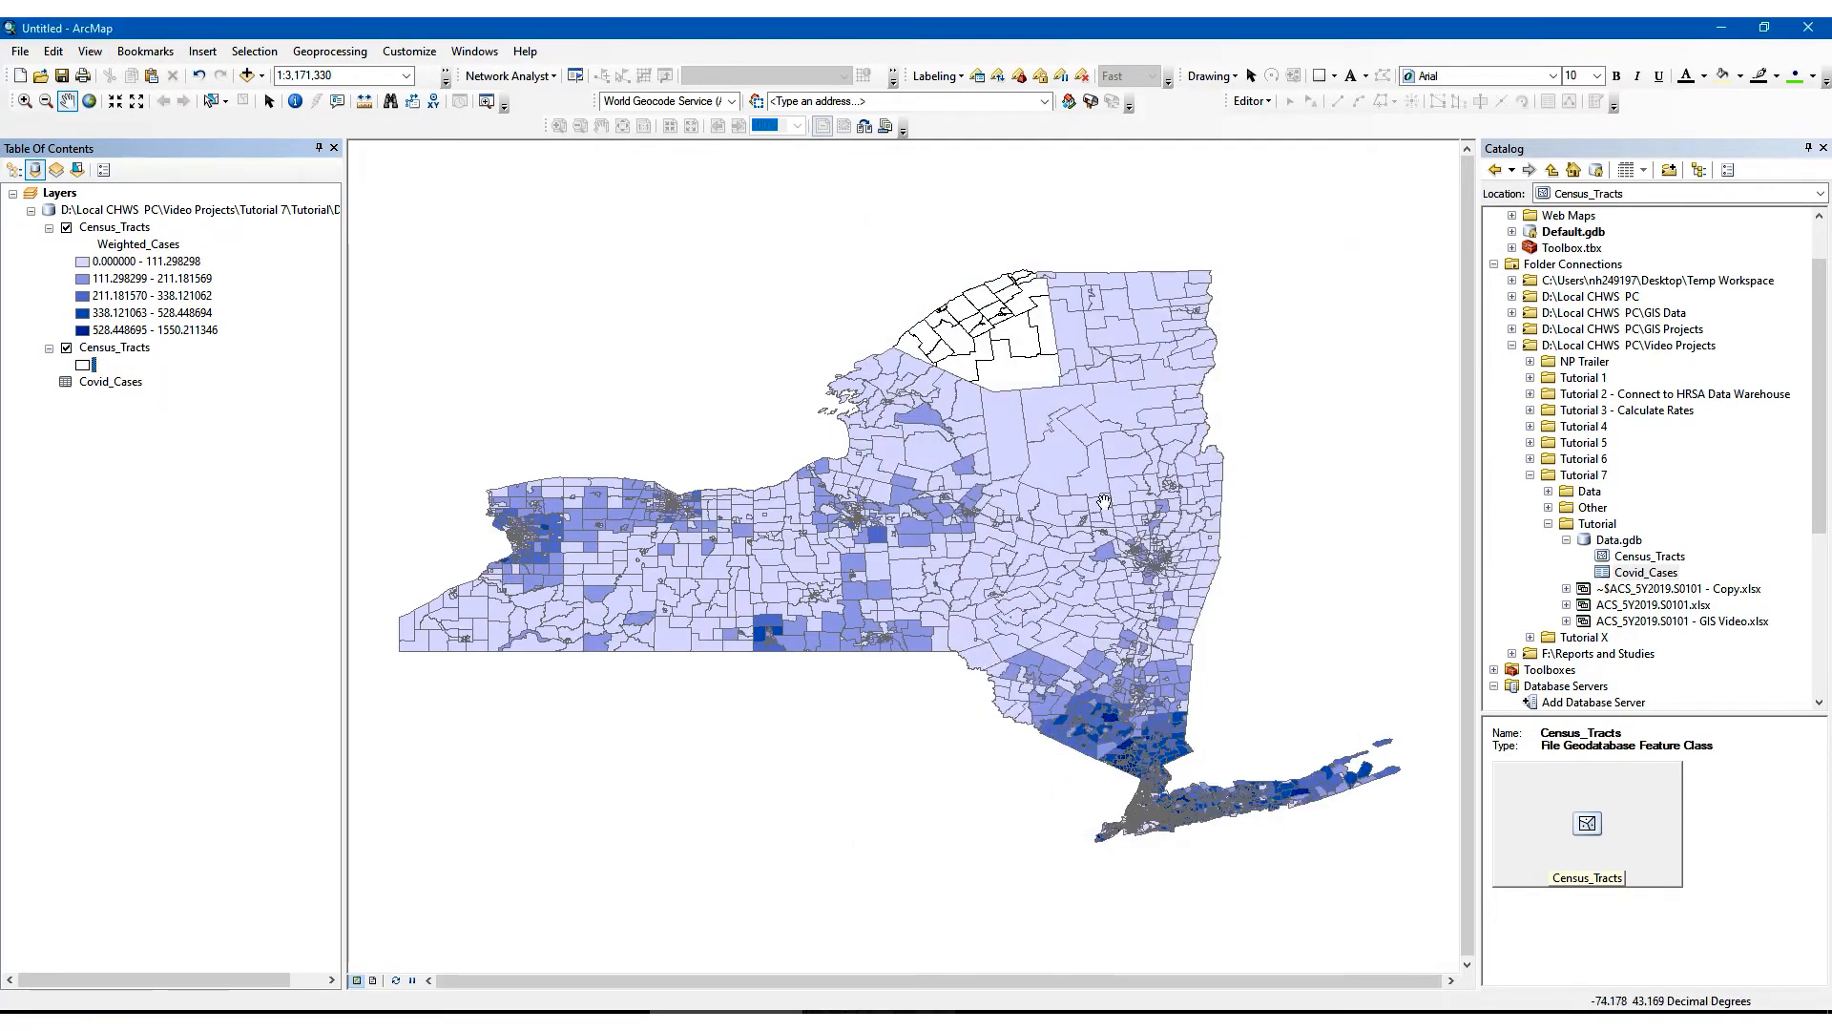